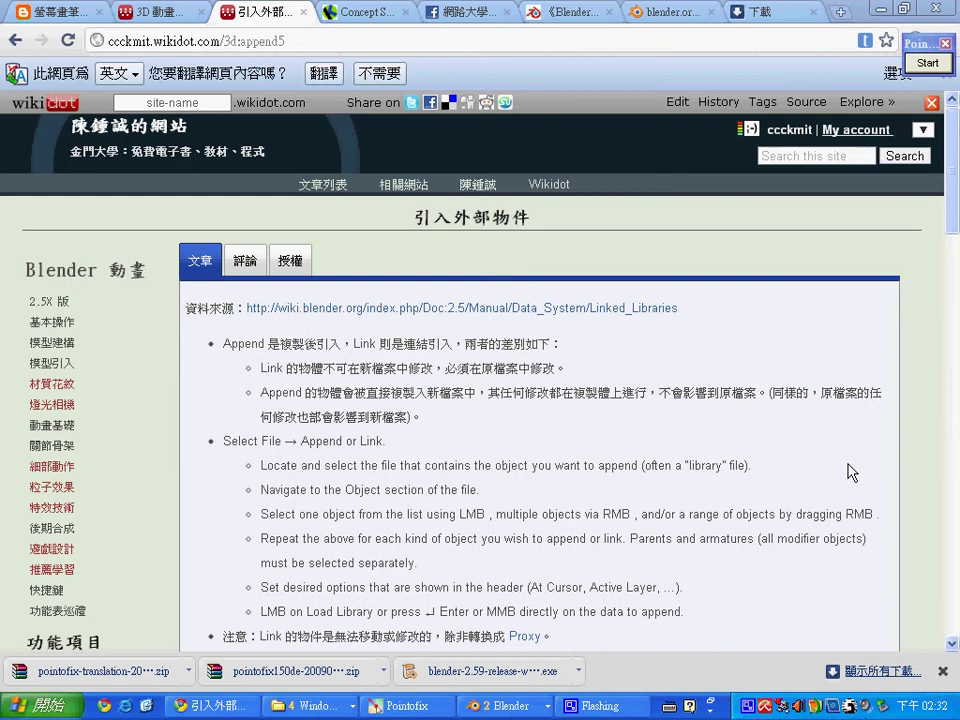
Scroll through the tutorial page, briefly checking the LanStar classroom window
scroll(957, 160, down, 1)
drag(957, 160, 957, 245)
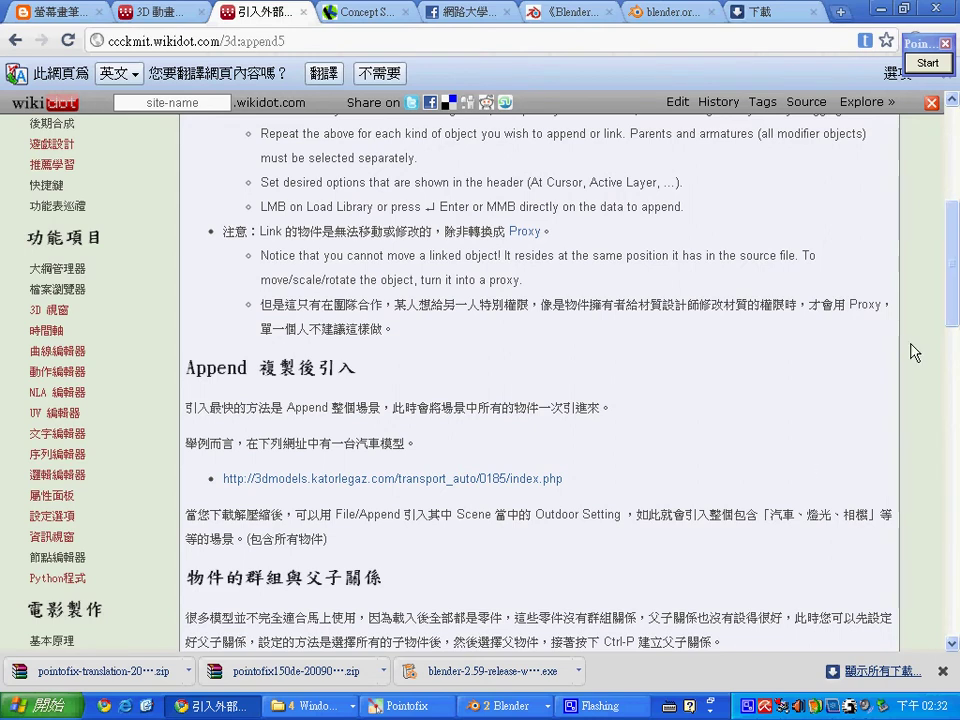
click(796, 706)
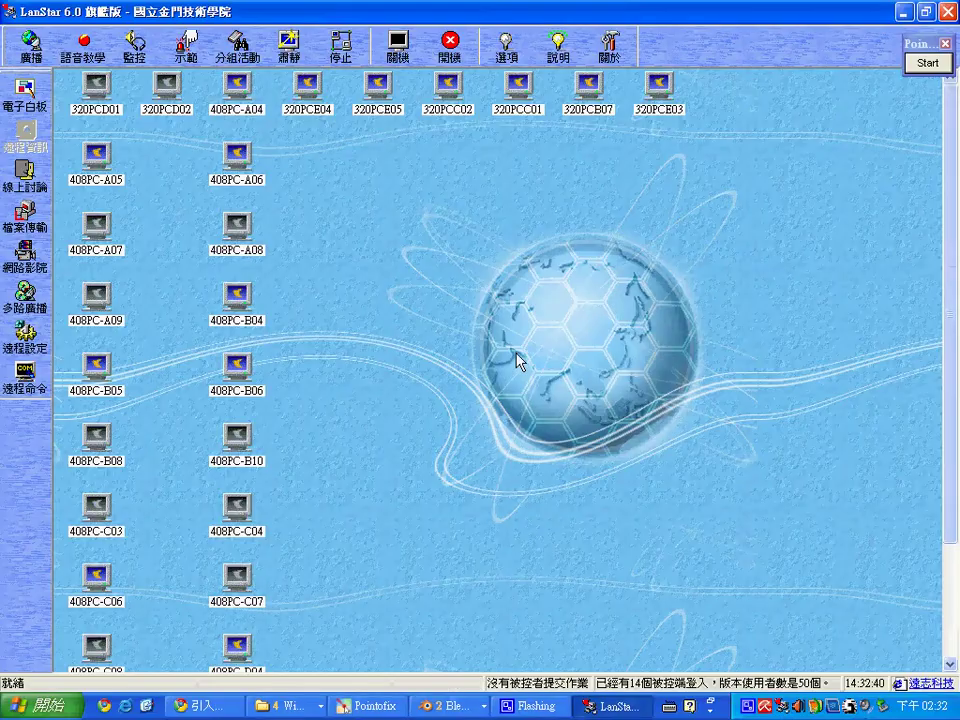
click(30, 42)
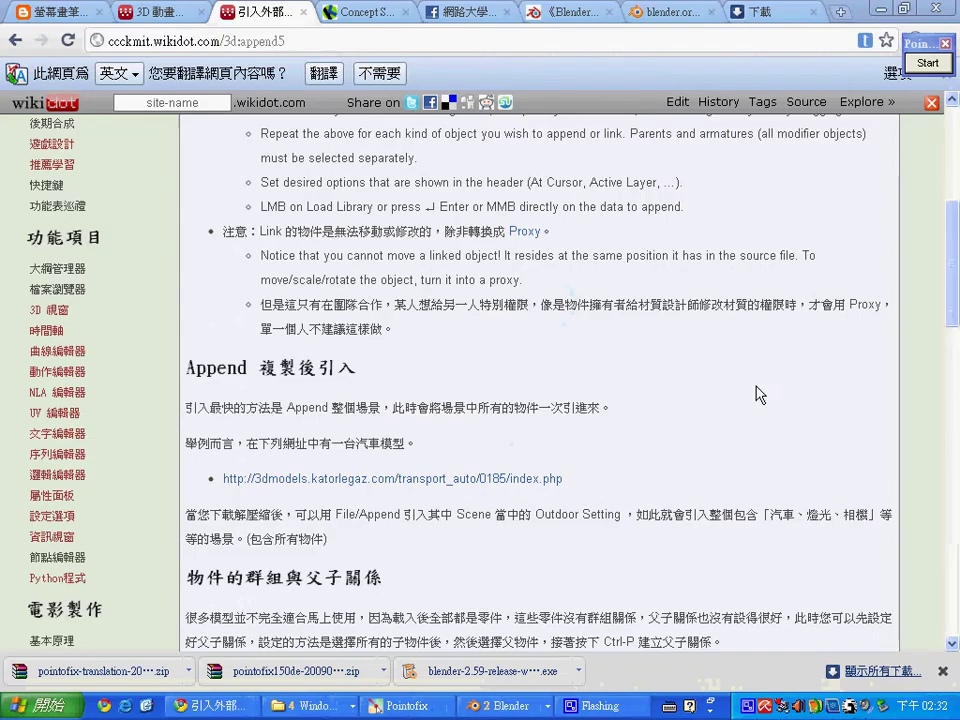
scroll(814, 396, up, 3)
scroll(871, 228, up, 1)
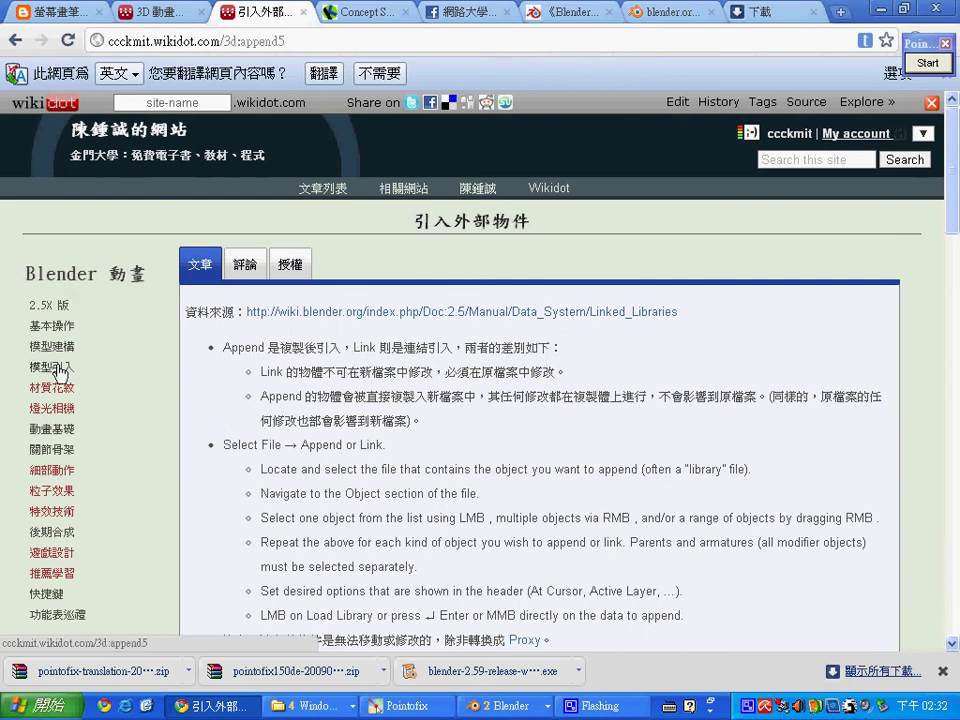
drag(950, 154, 950, 178)
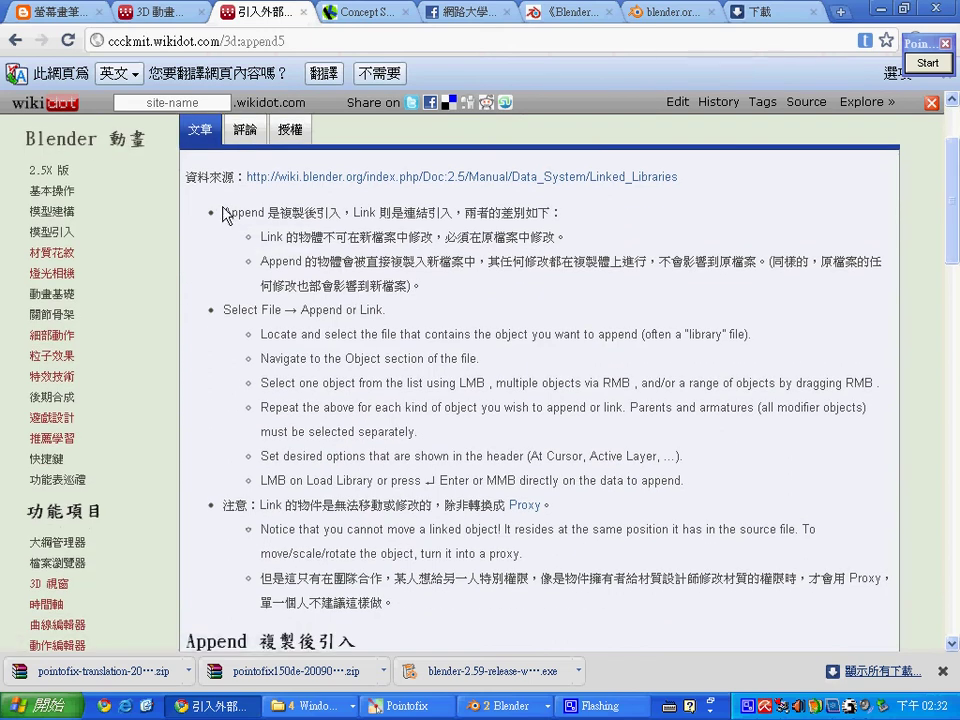
Highlight the tutorial's sentence comparing Append and Link, then the phrase 'Append or Link'
drag(223, 212, 453, 212)
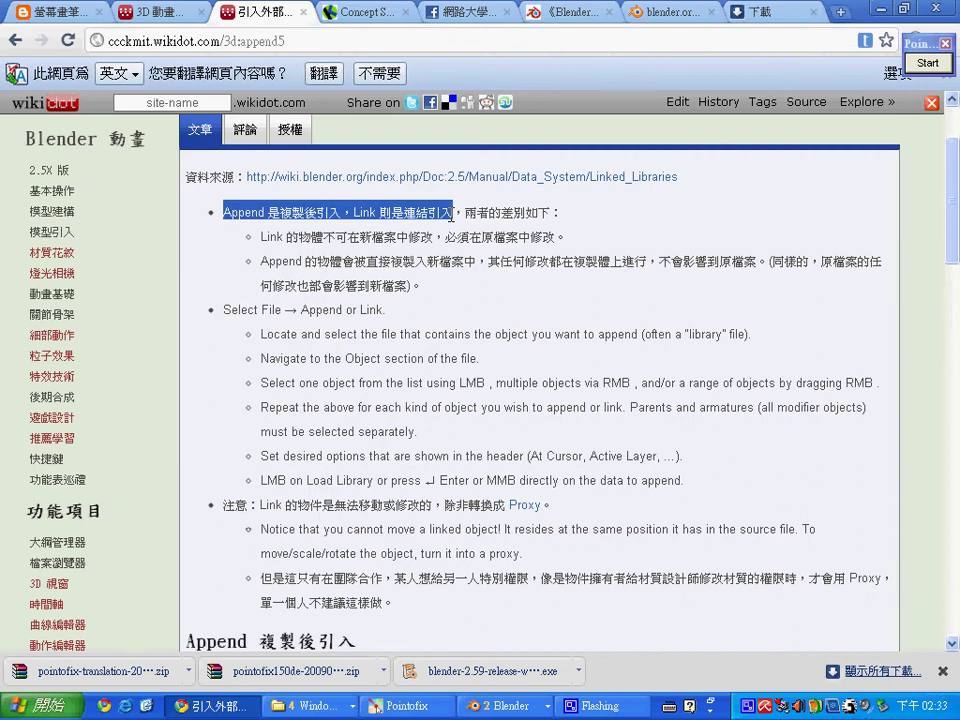
click(452, 212)
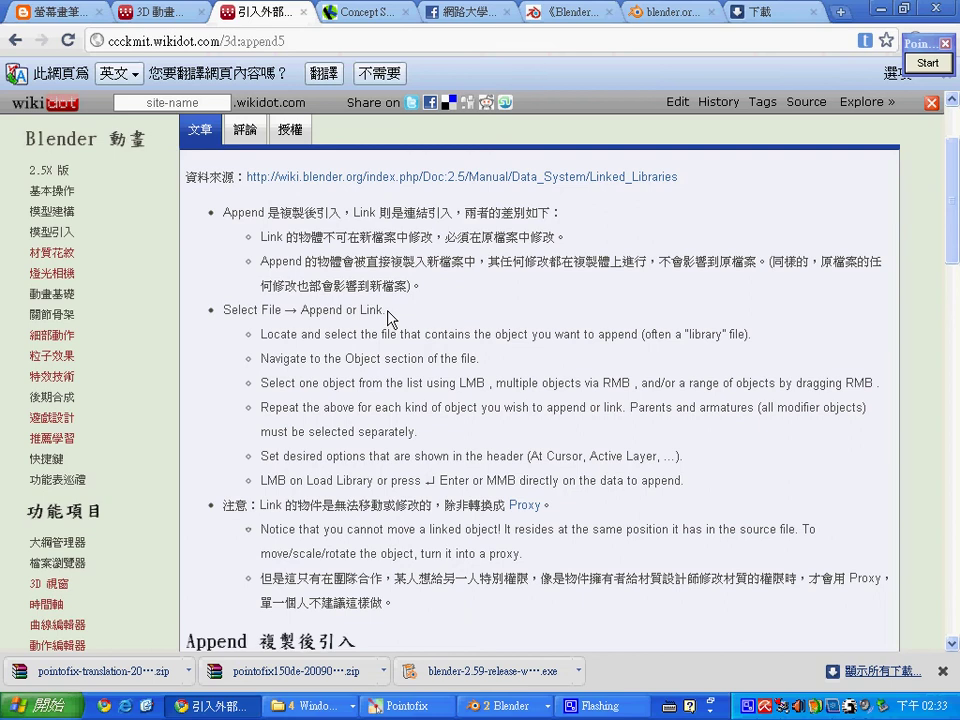
drag(387, 312, 301, 314)
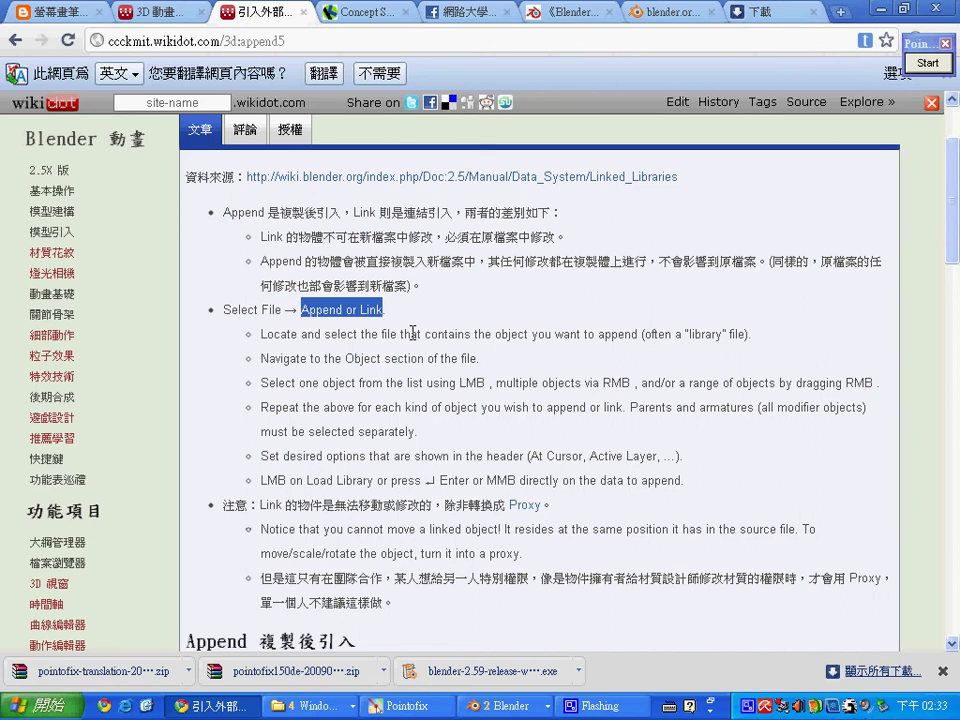
scroll(955, 220, down, 2)
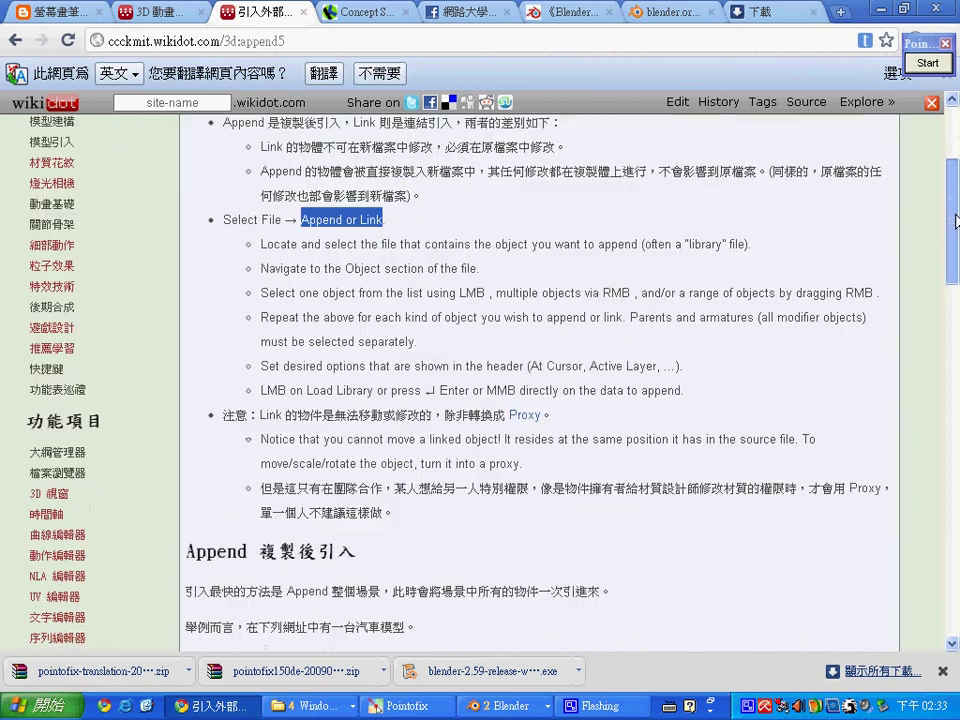
drag(955, 220, 957, 299)
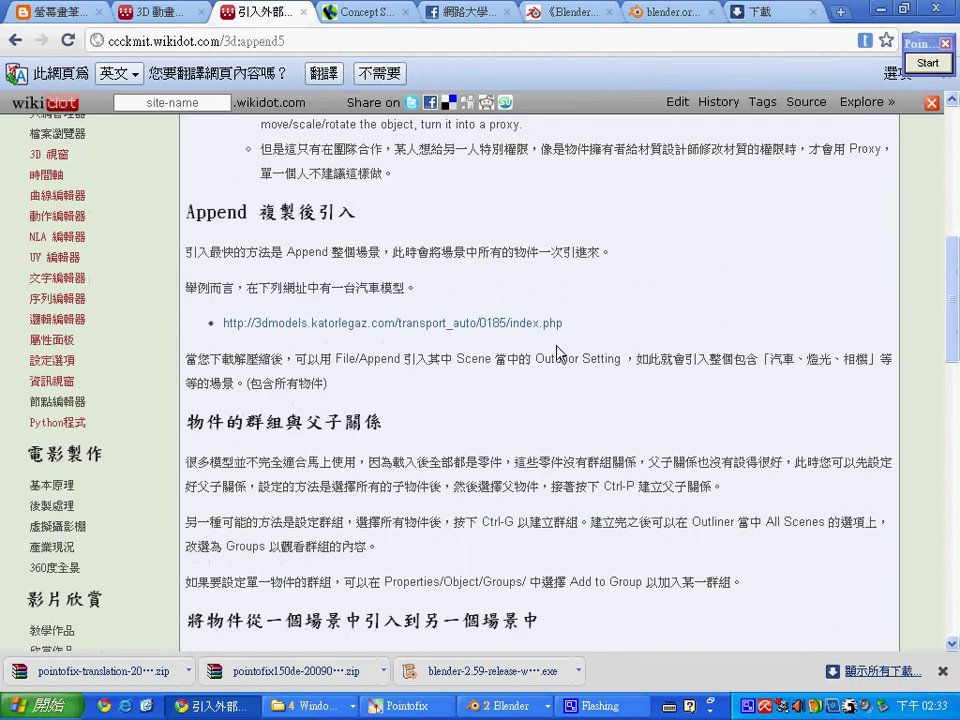
Close the earlier Concept Sedan tab and open the 3dmodels car link in a new tab
click(405, 14)
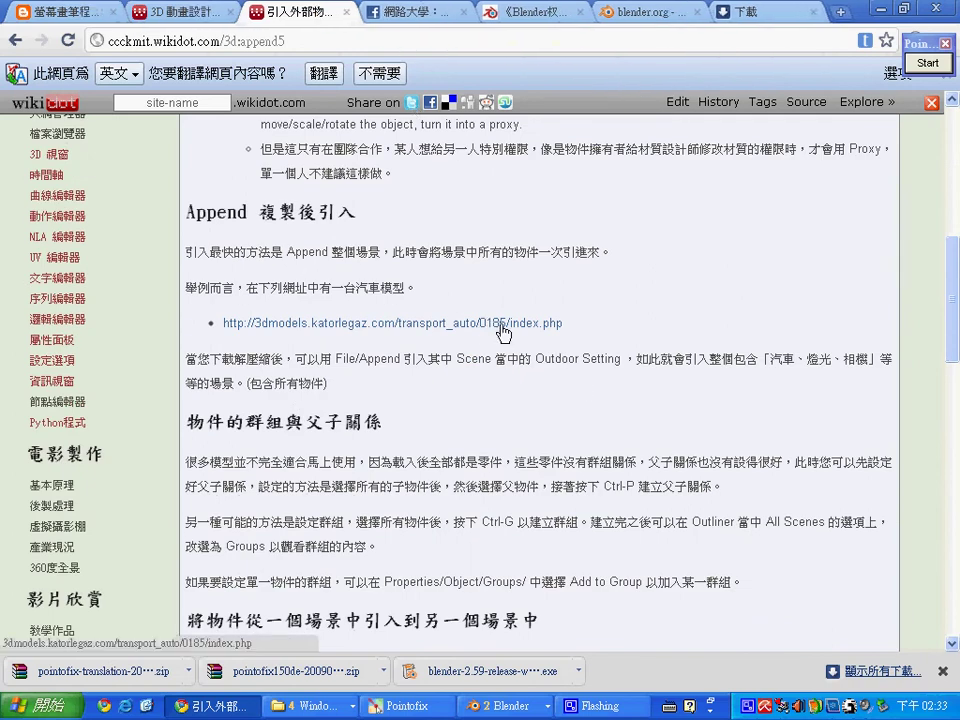
right_click(507, 328)
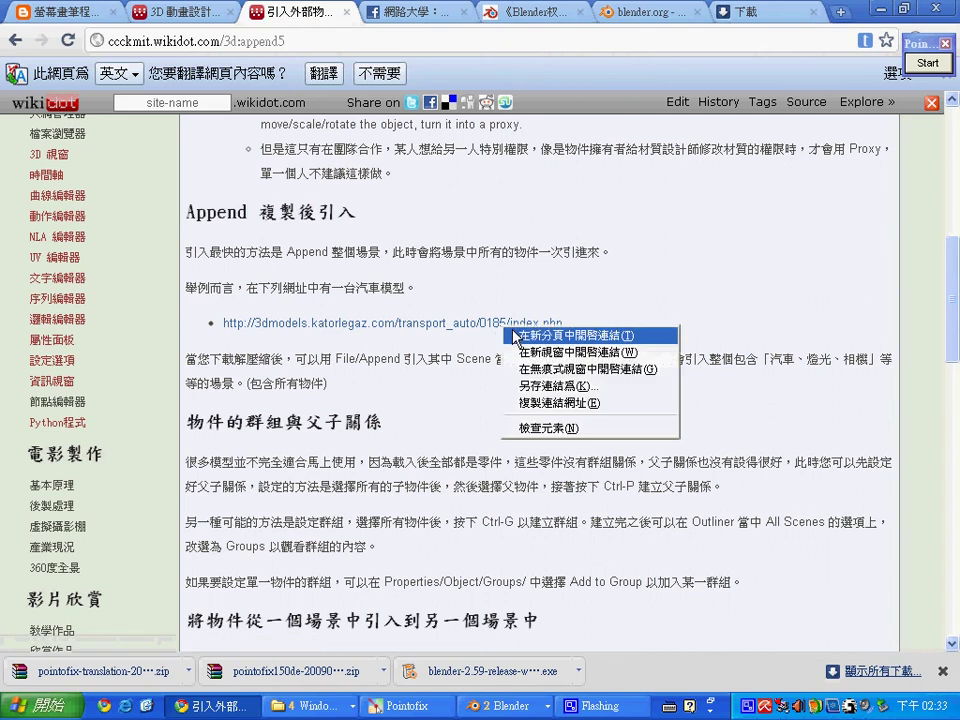
click(512, 336)
click(333, 10)
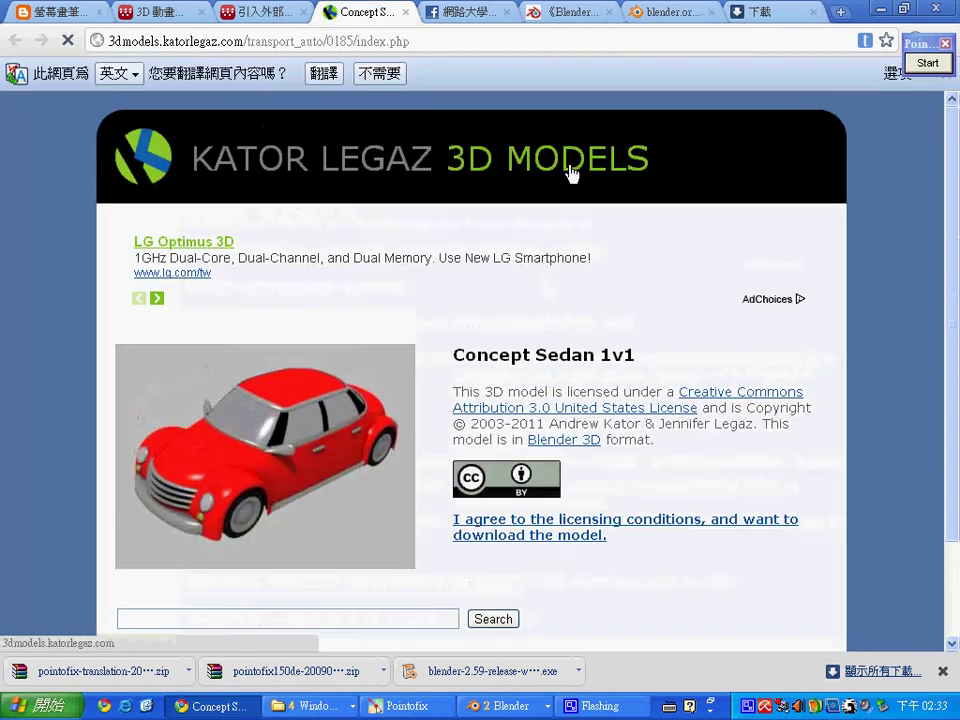
Accept the licence on the Concept Sedan 1v1 page to download concept-sedan-01v1.zip
click(199, 41)
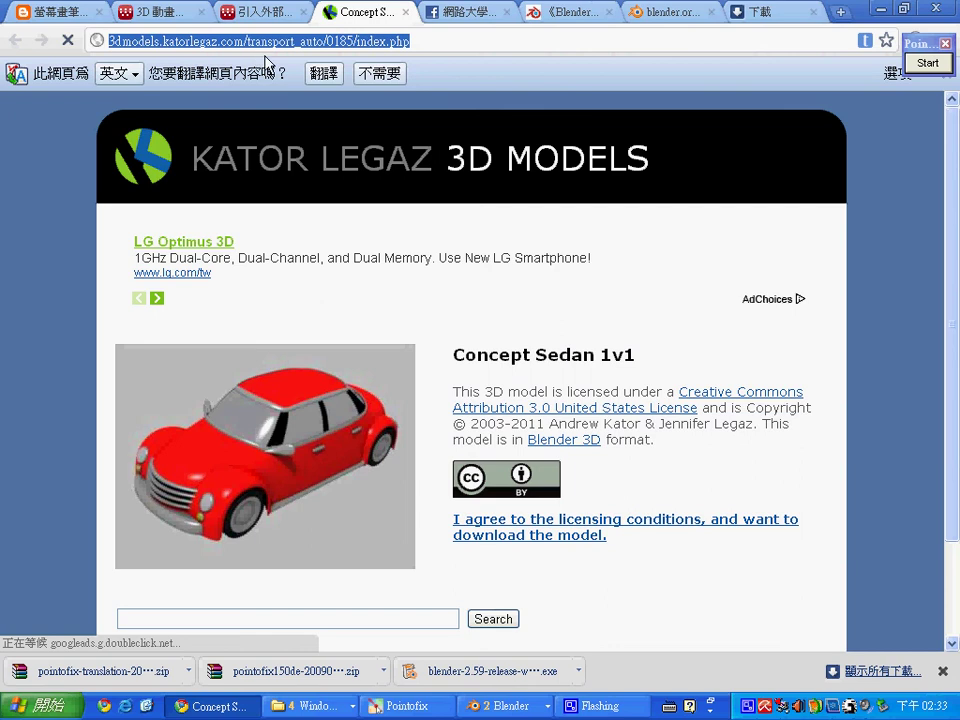
click(954, 208)
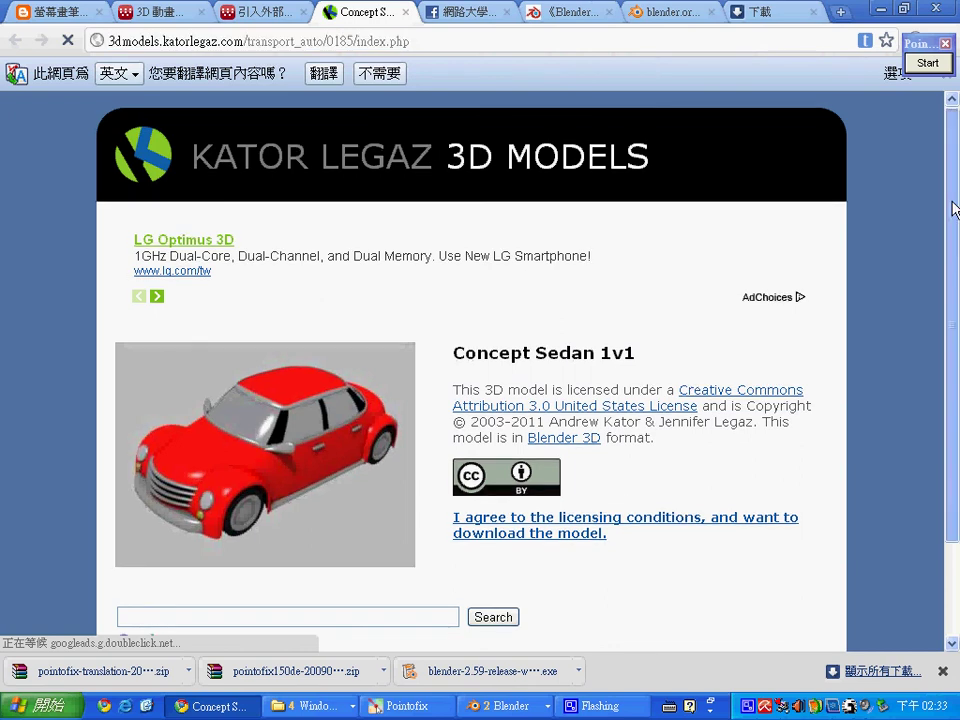
scroll(950, 230, down, 2)
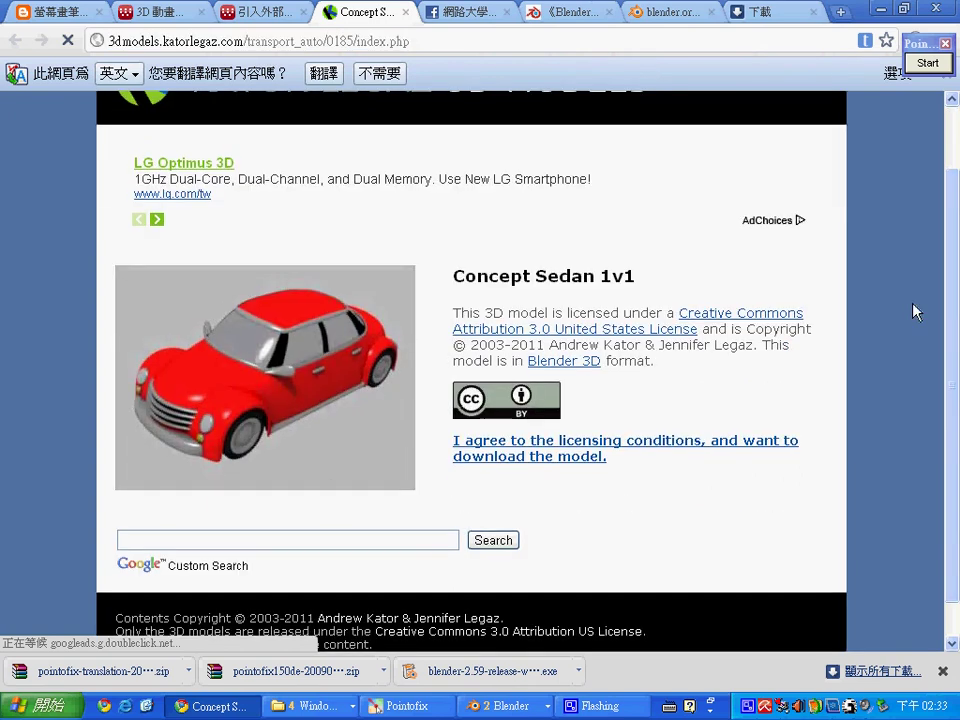
click(537, 455)
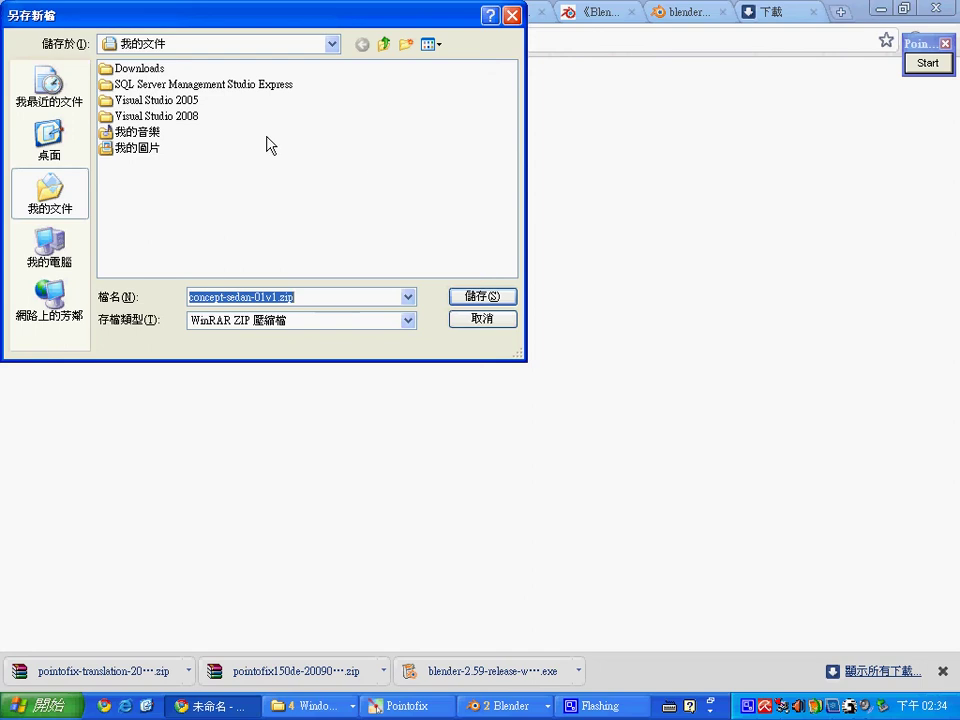
Browse to D:\ccc in the save dialog and create a new folder named Blender
click(331, 44)
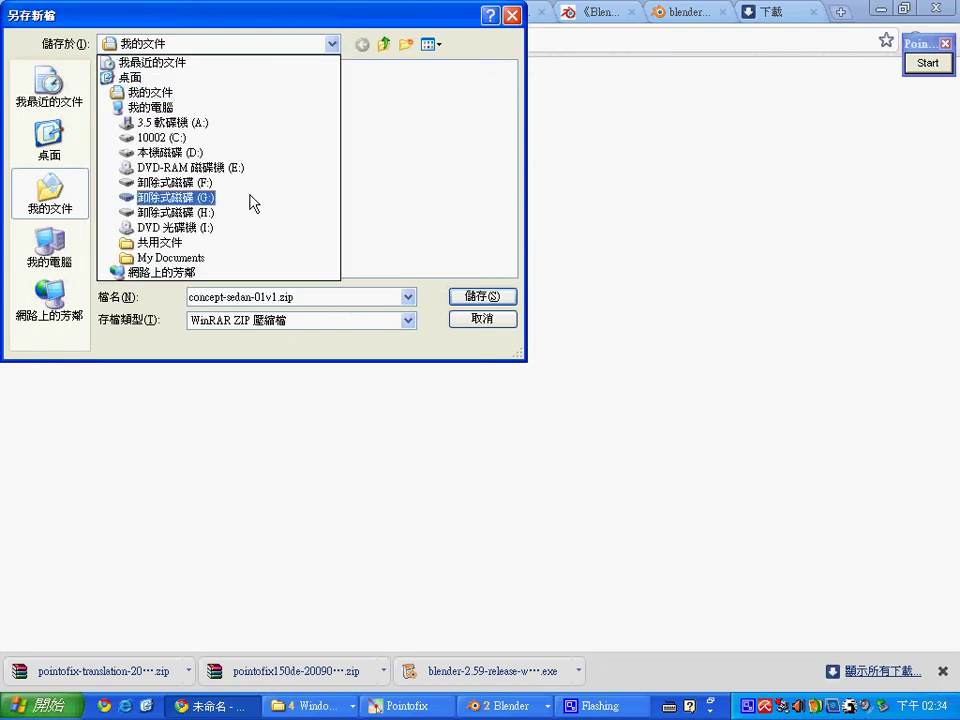
click(183, 155)
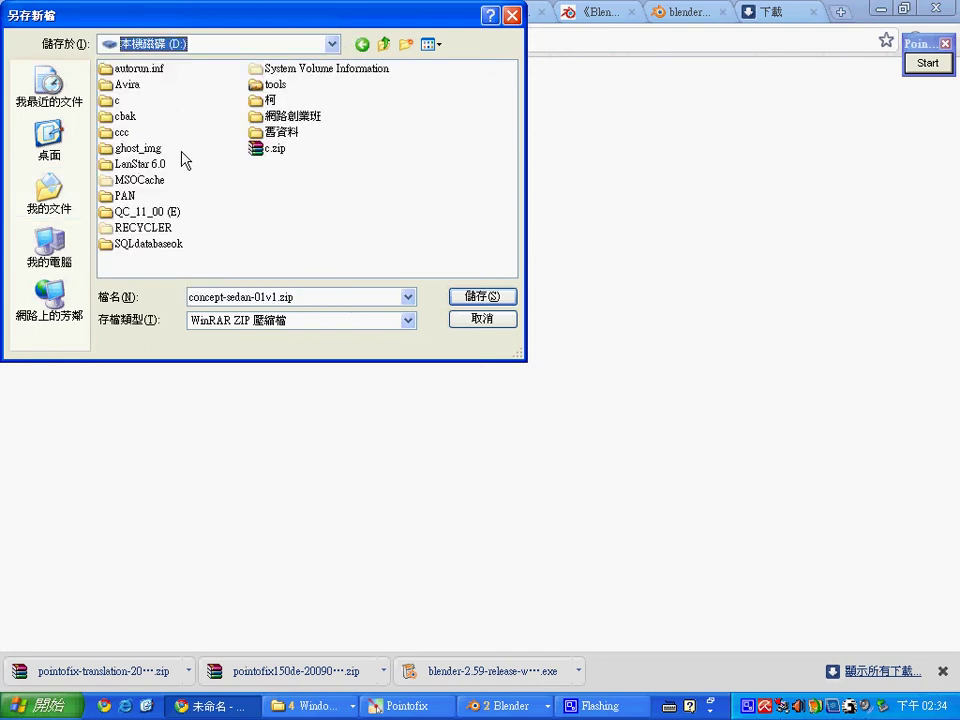
double_click(121, 134)
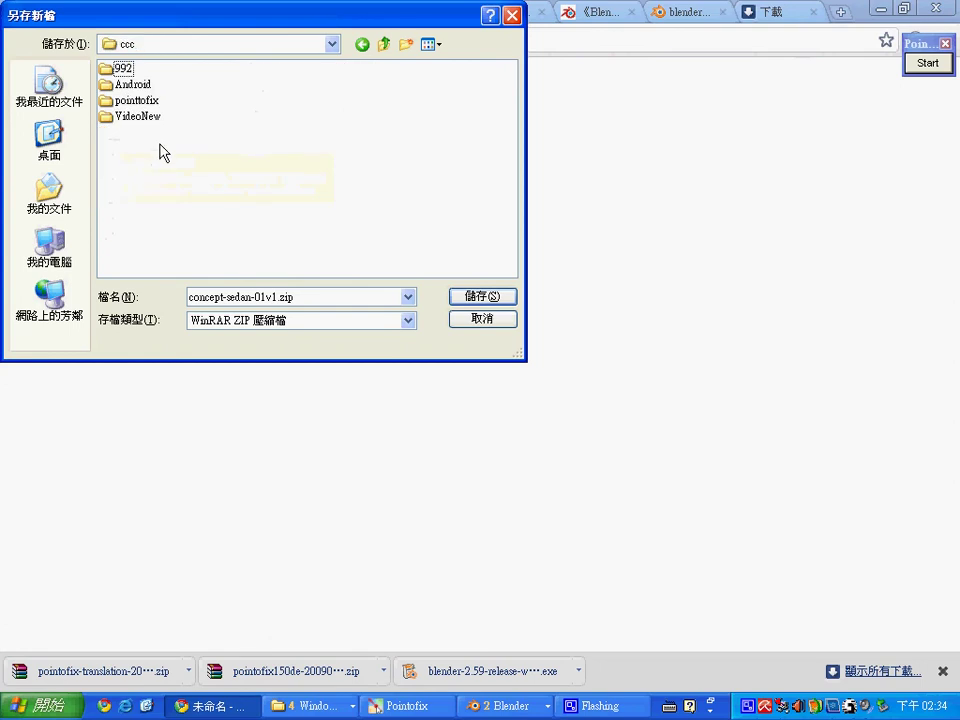
click(407, 44)
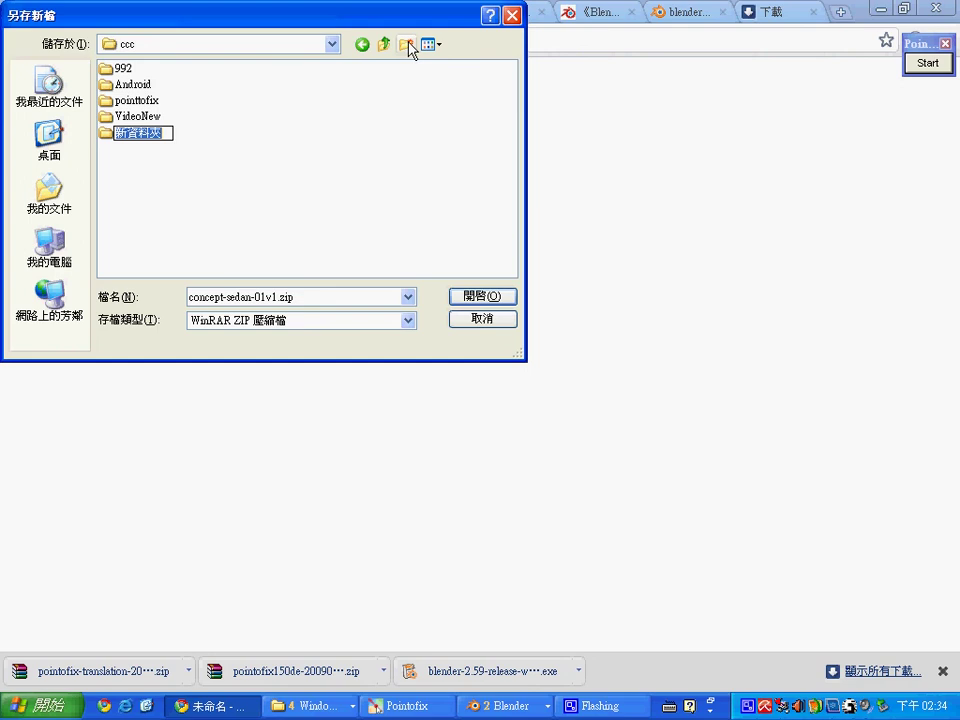
text(Blender)
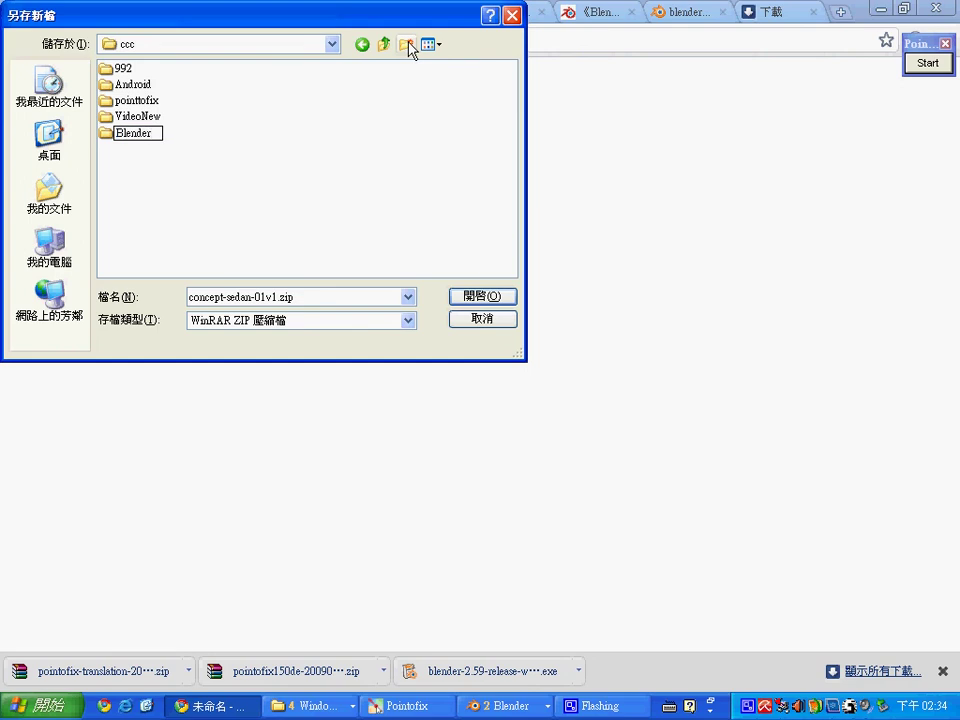
key(Return)
Create a BlenderModel folder and save concept-sedan-01v1.zip inside it
click(406, 44)
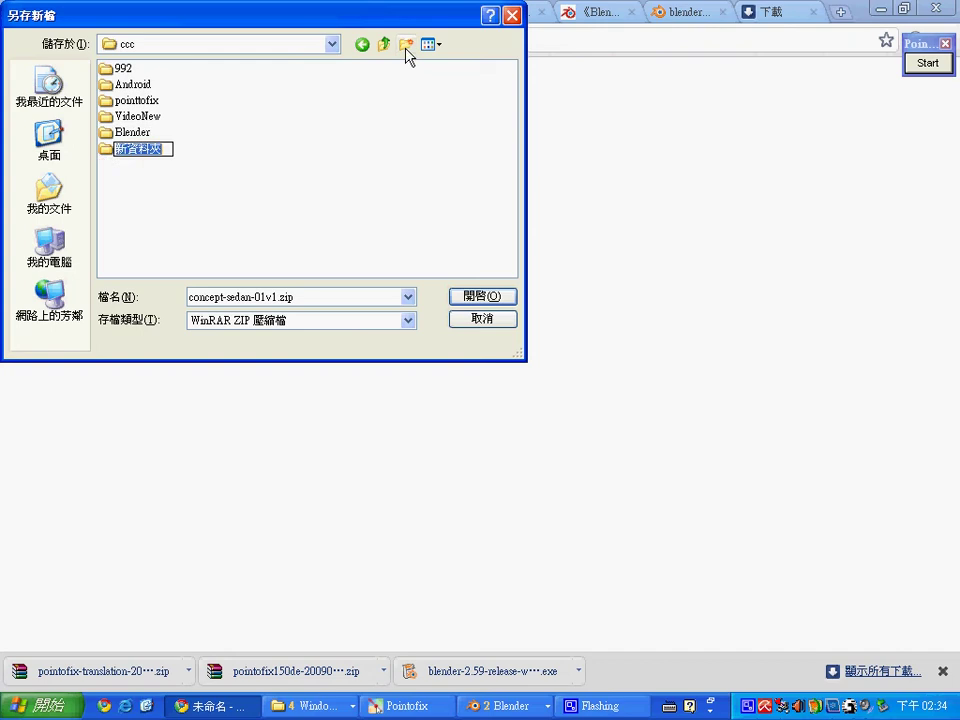
text(Ble)
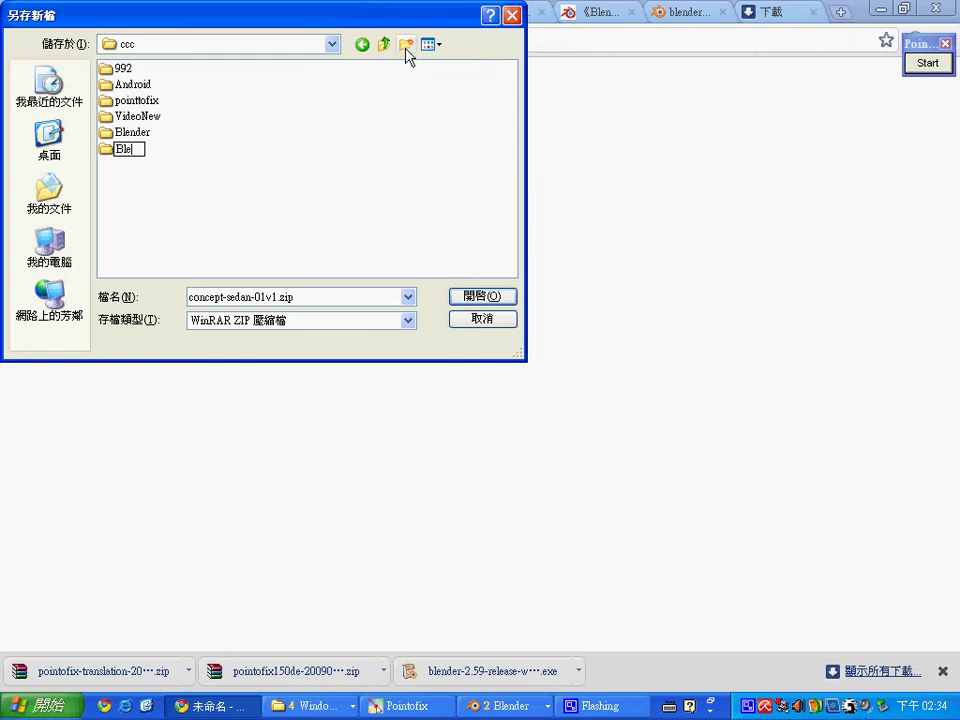
text(nderModel)
key(Return)
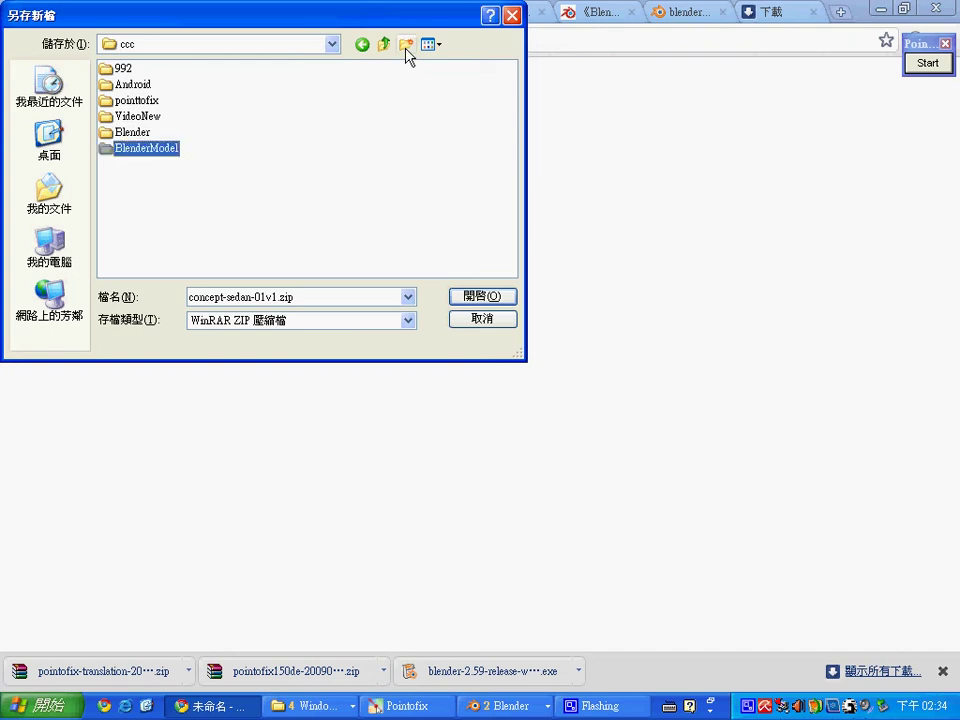
double_click(172, 149)
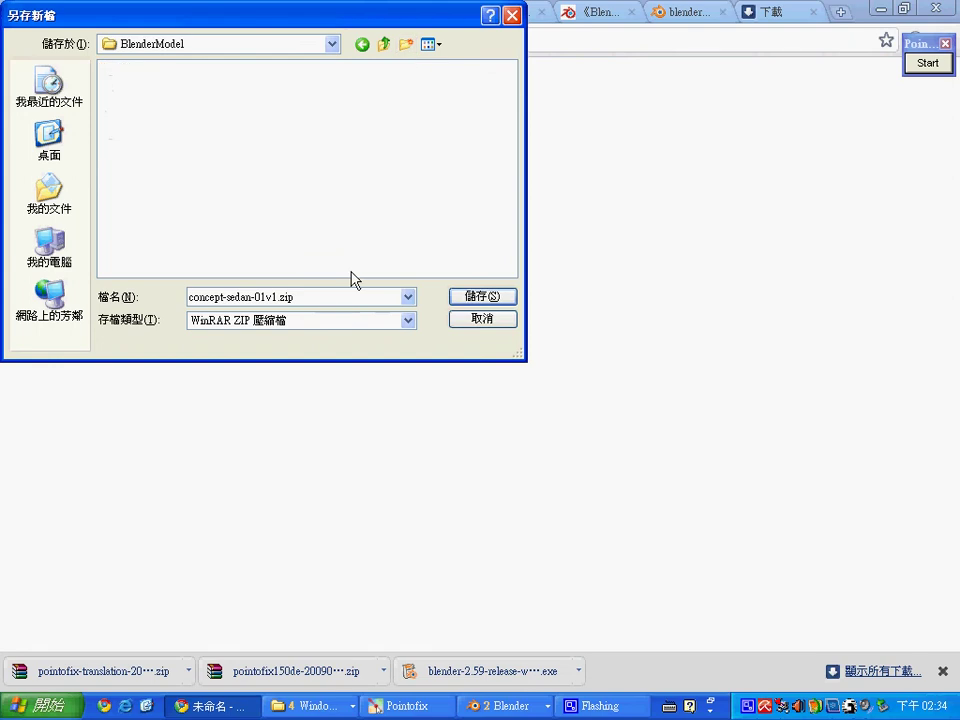
click(503, 301)
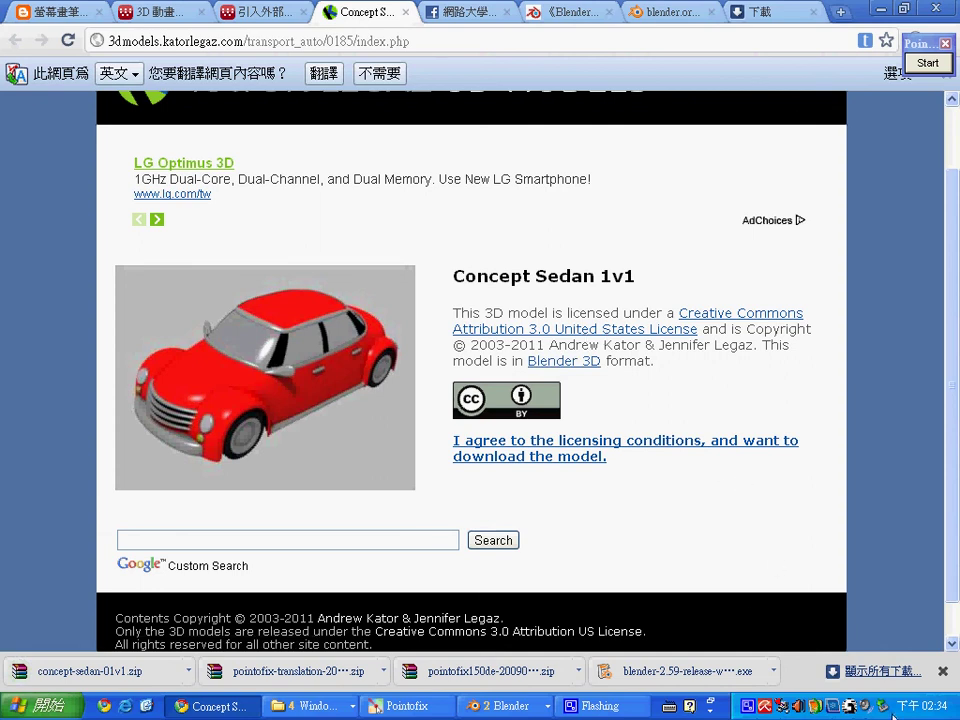
Extract the downloaded concept-sedan-01v1.zip and open concept-sedan-01v1.blend in Blender
click(848, 671)
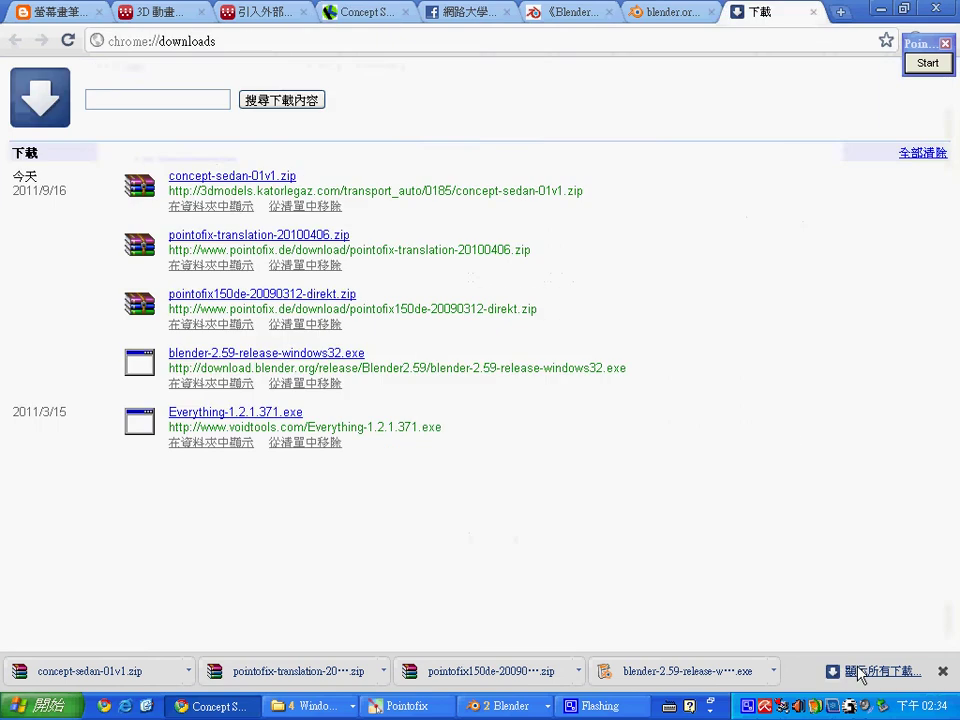
click(230, 208)
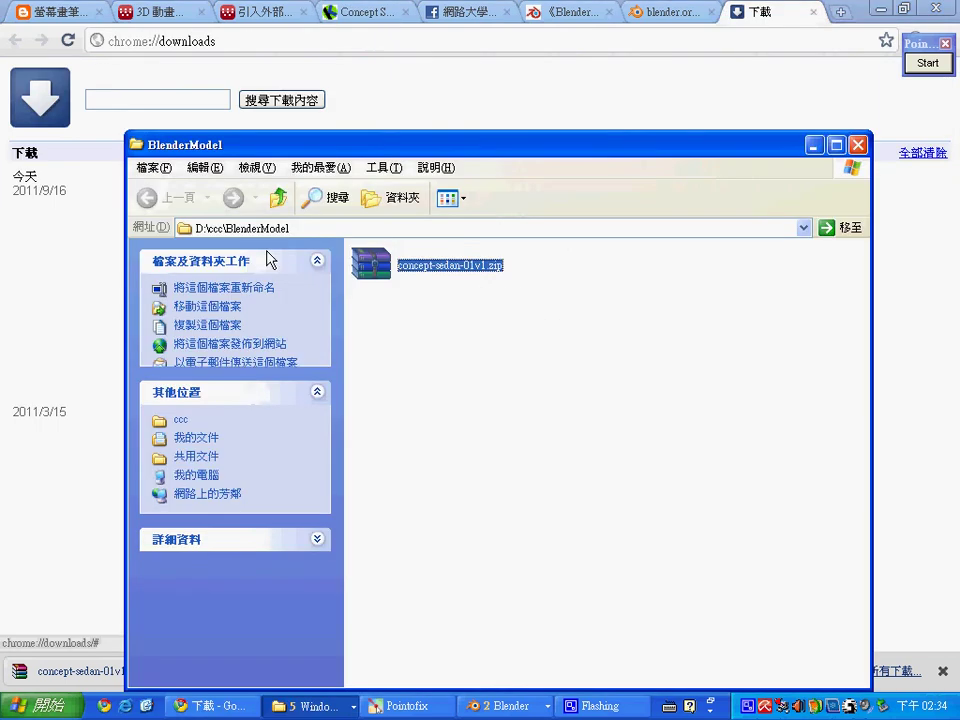
right_click(400, 264)
mouse_move(490, 340)
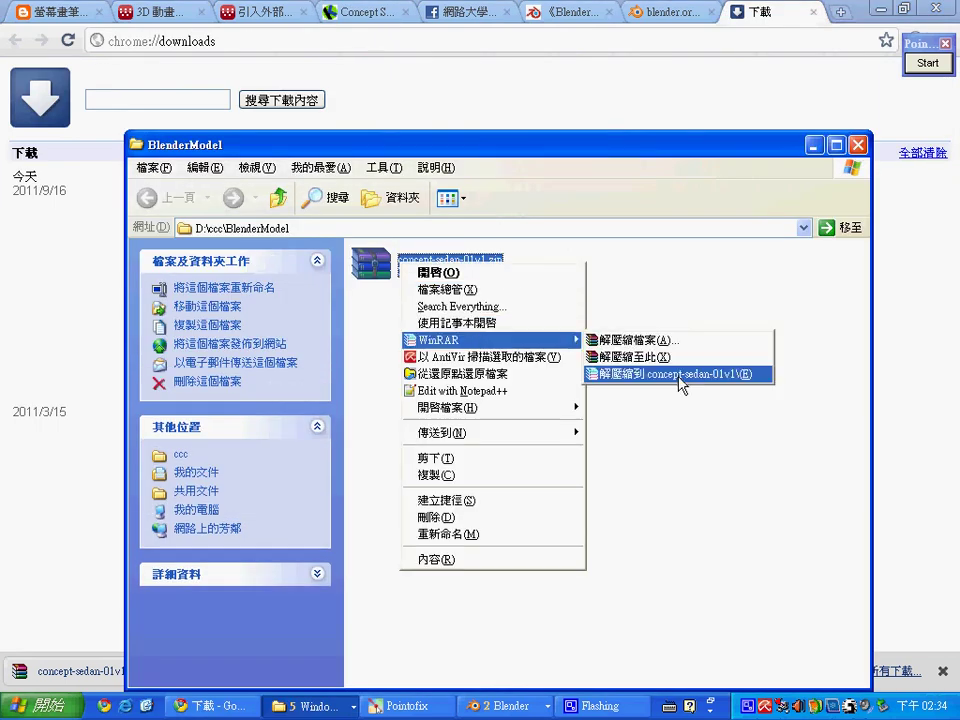
click(680, 374)
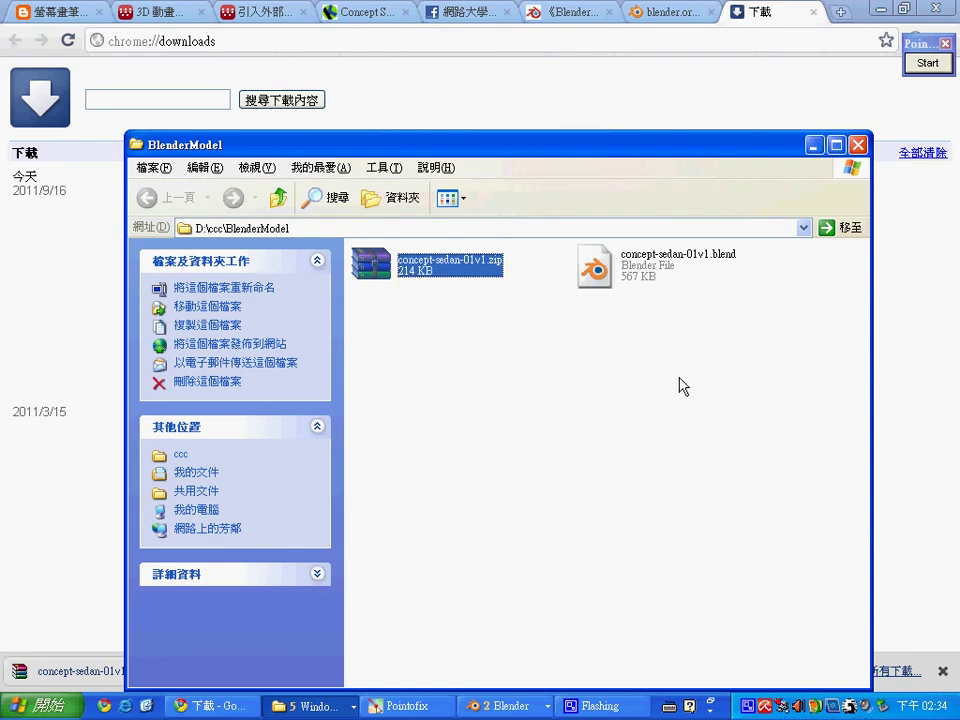
click(656, 284)
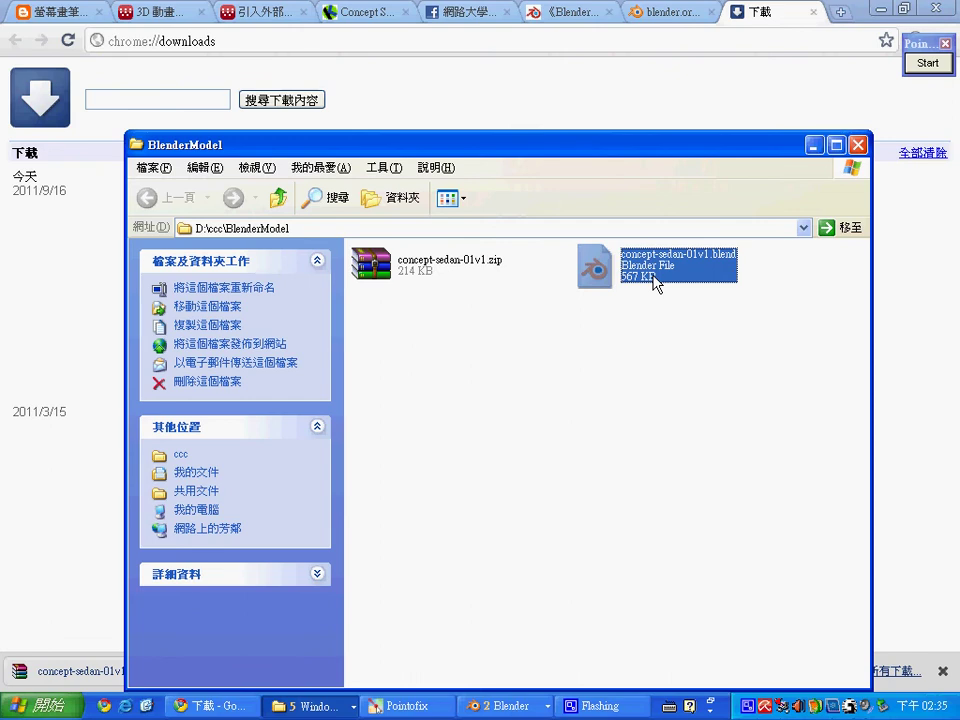
double_click(656, 282)
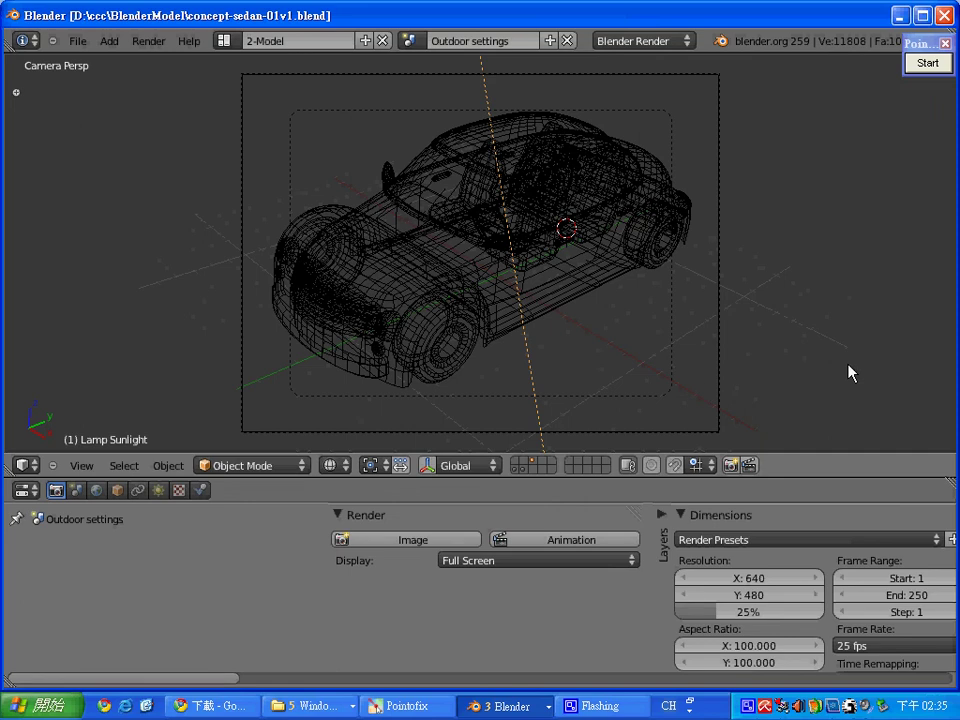
Render a quick F12 preview of the red sedan, then close the render view
key(F12)
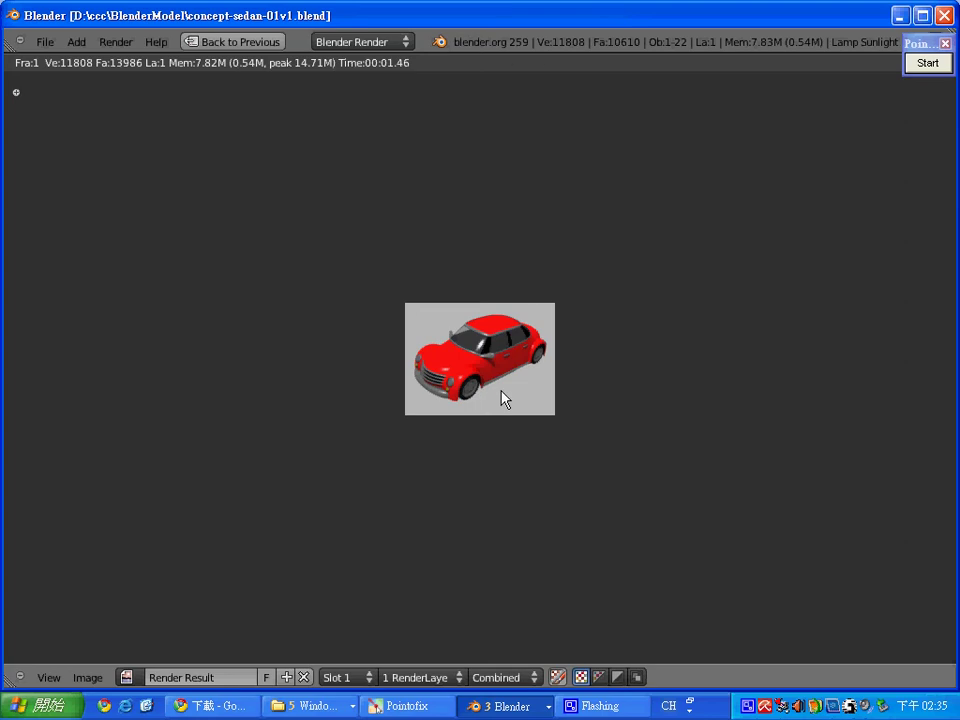
key(Escape)
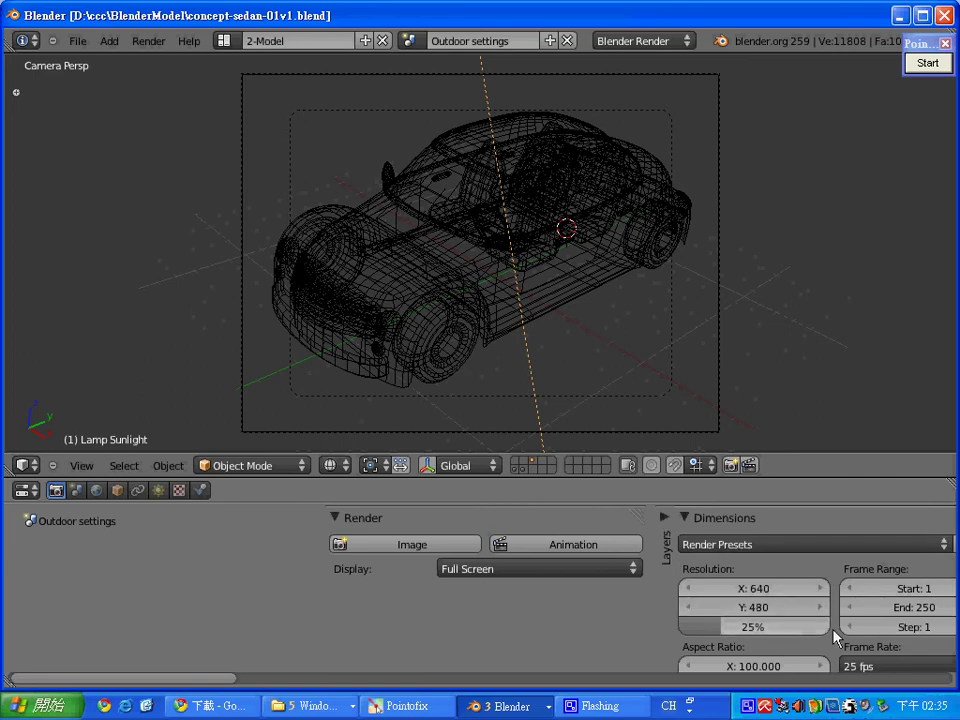
Apply the TV PAL 4:3 render preset (720×576 at 100%) and render the full-size sedan
click(831, 546)
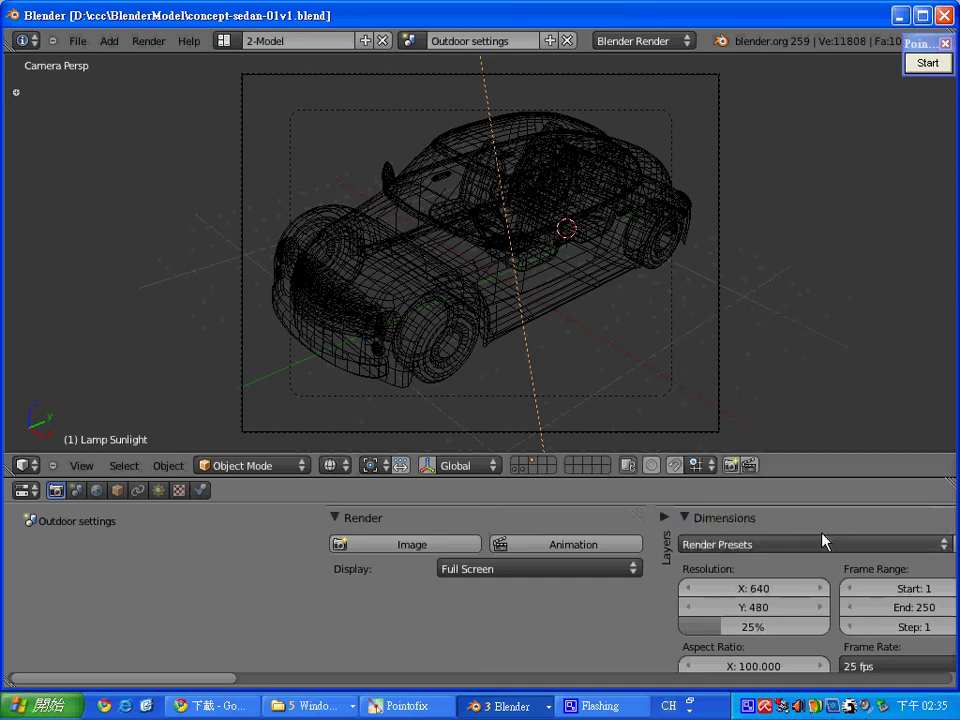
click(826, 542)
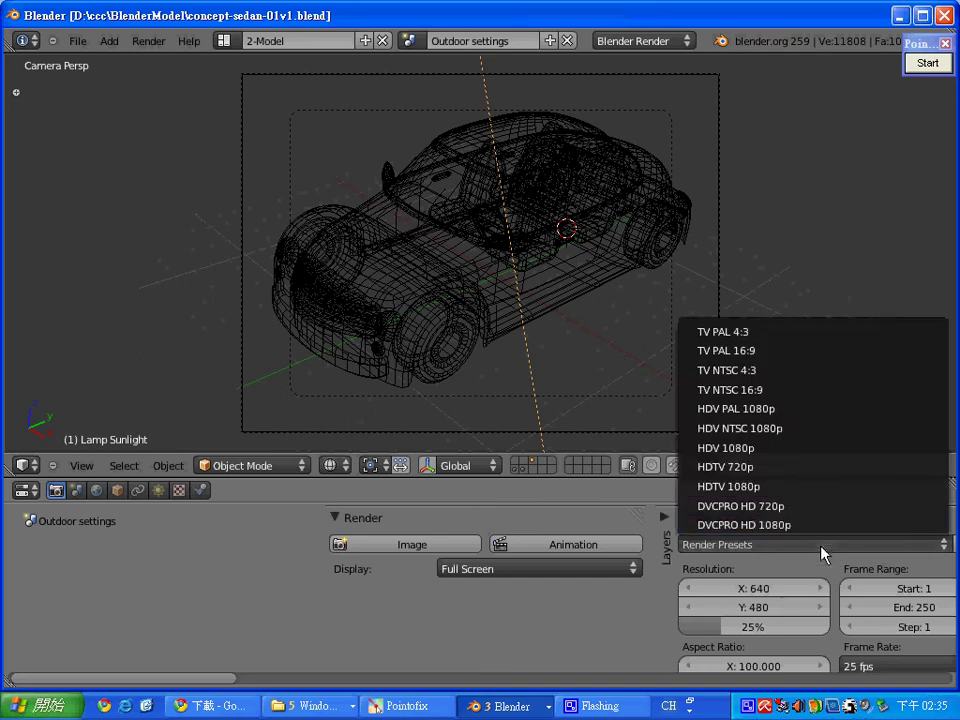
click(790, 332)
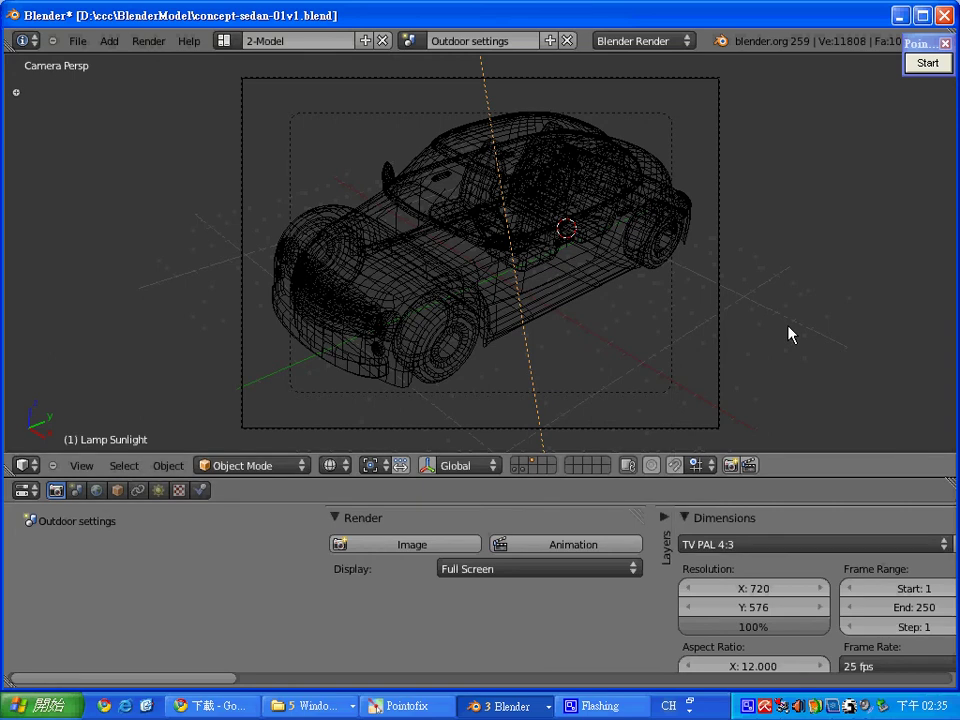
key(F12)
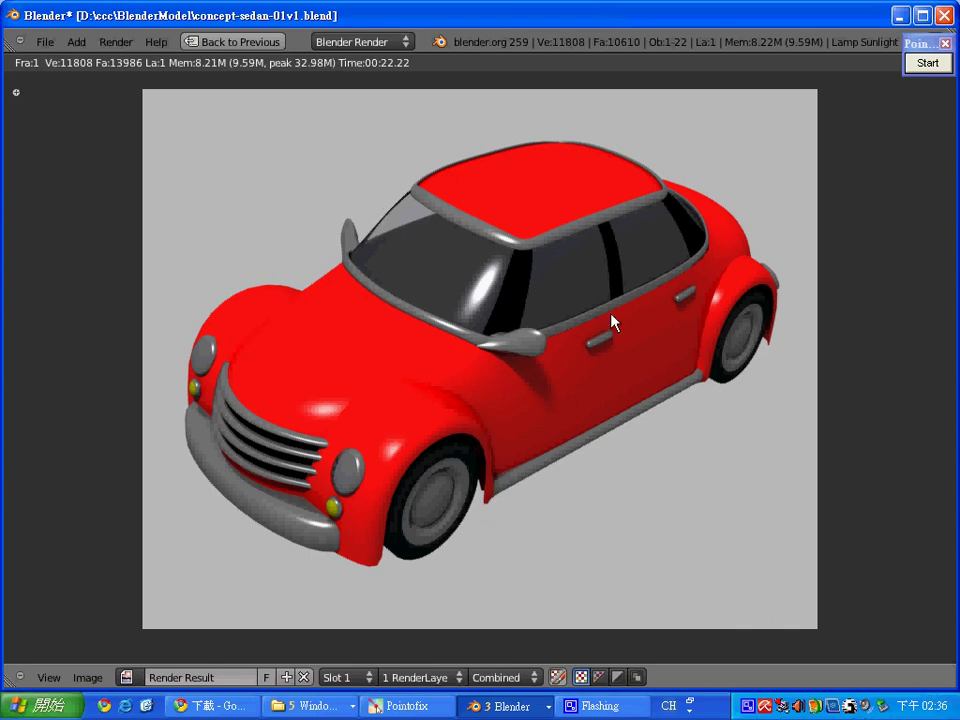
key(Escape)
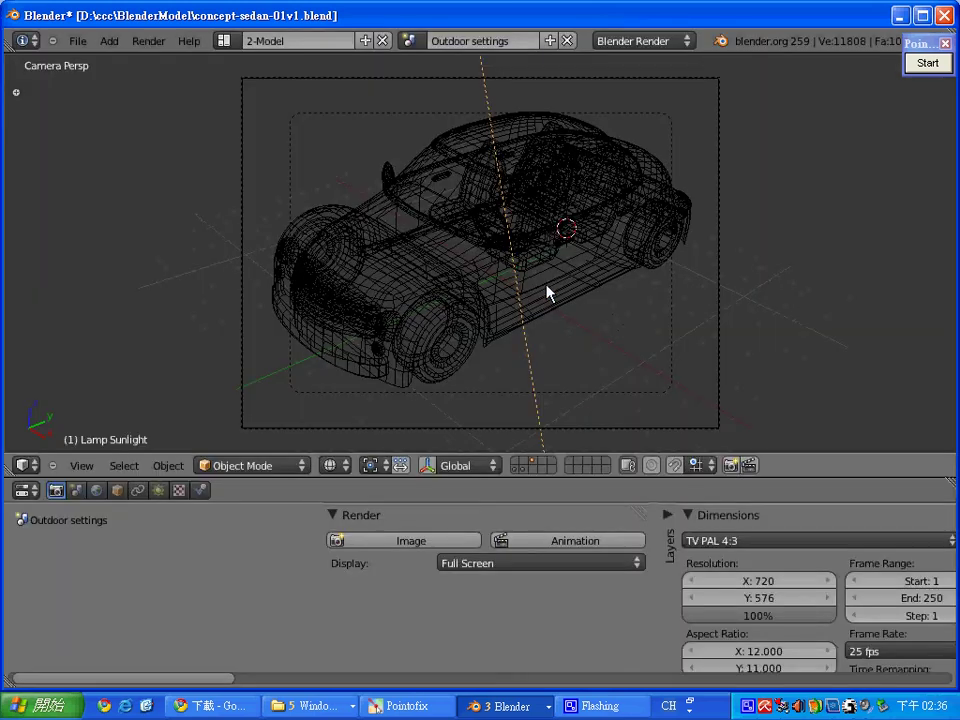
click(77, 41)
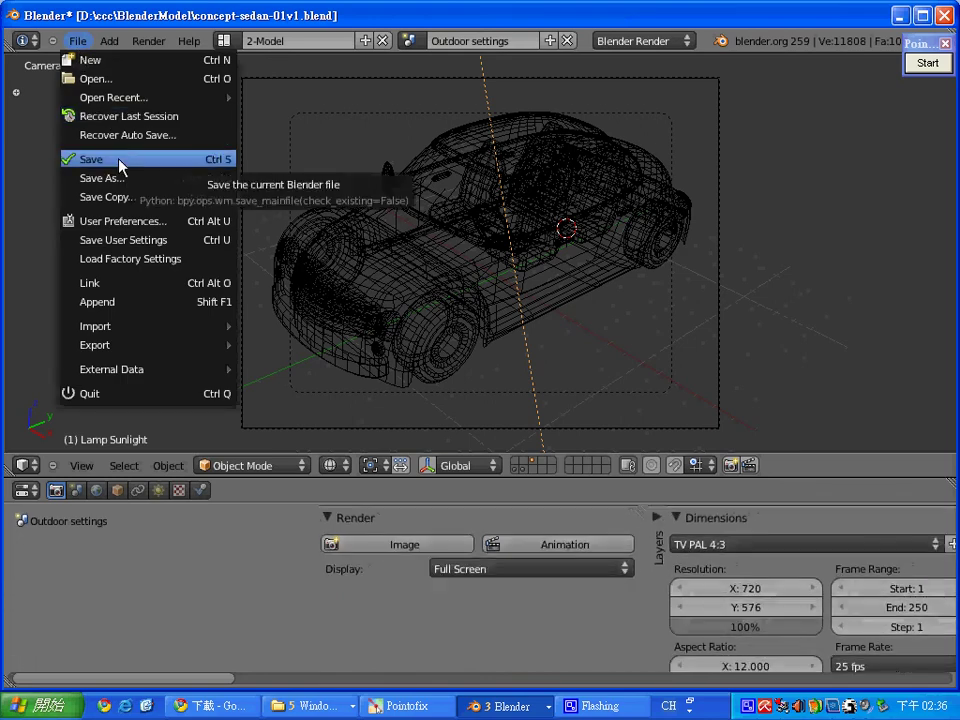
Save the sedan file and bring the other Blender window to the front
click(120, 160)
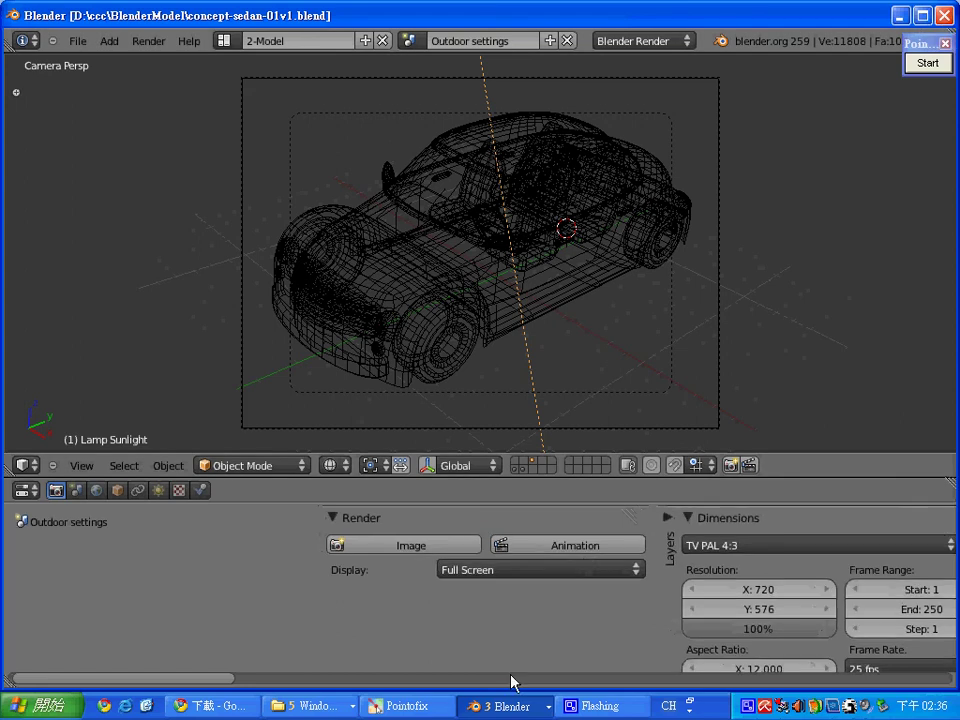
click(512, 706)
click(537, 668)
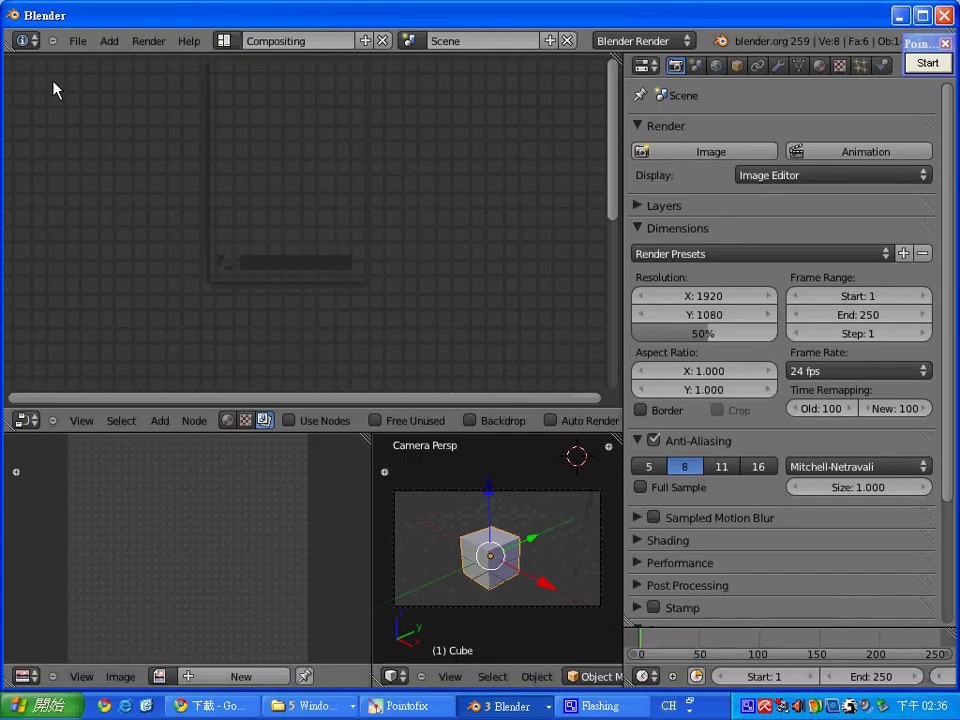
Switch that window to the Default screen layout and hide the N and T side panels
click(223, 41)
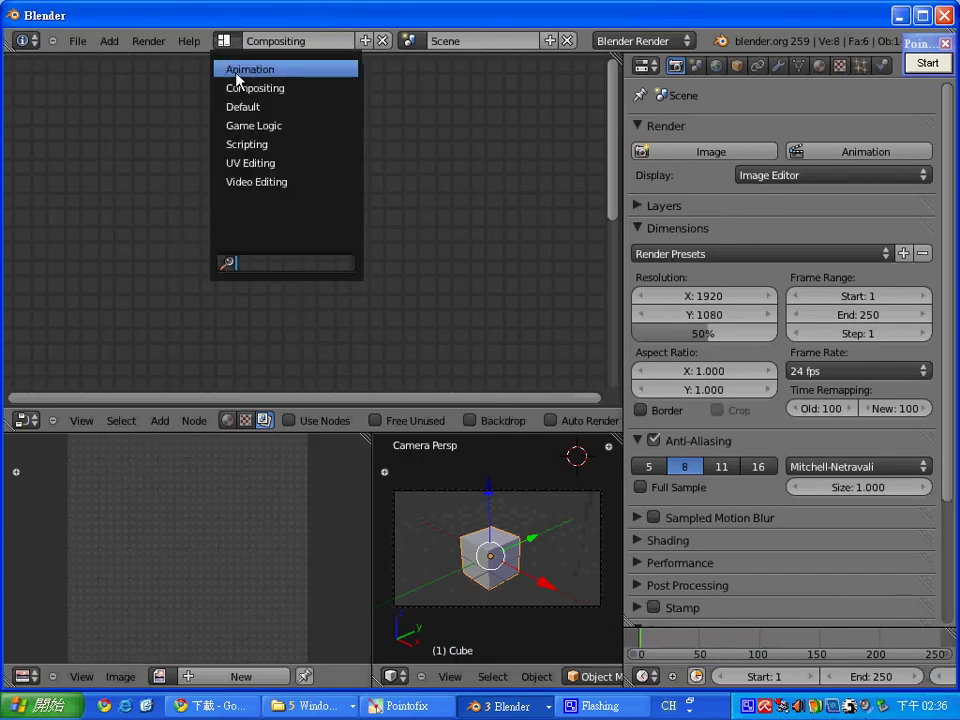
click(250, 107)
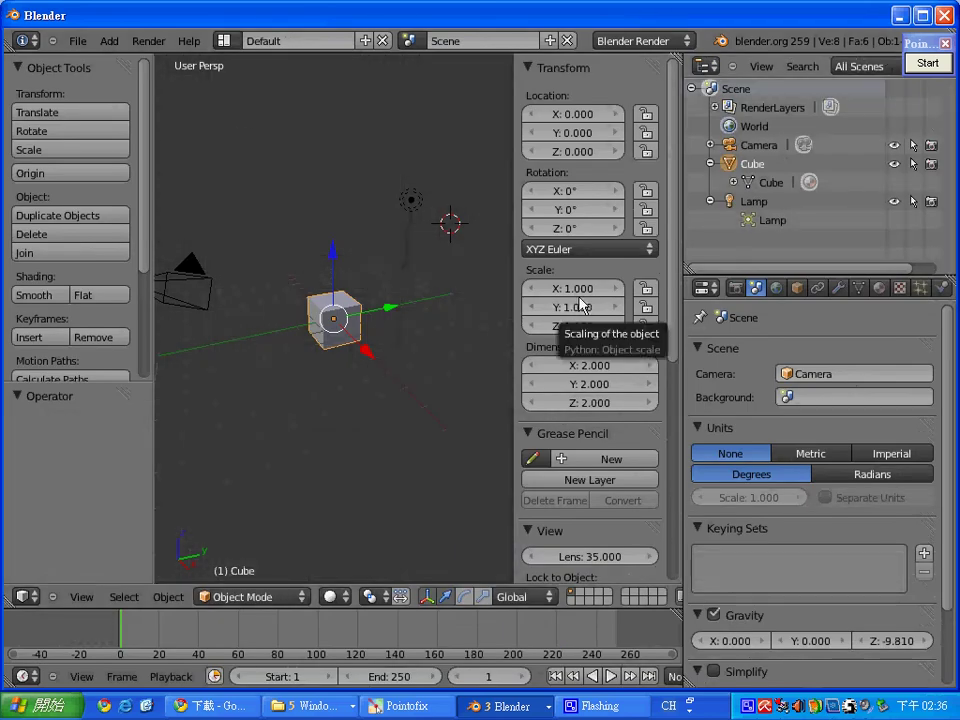
key(n)
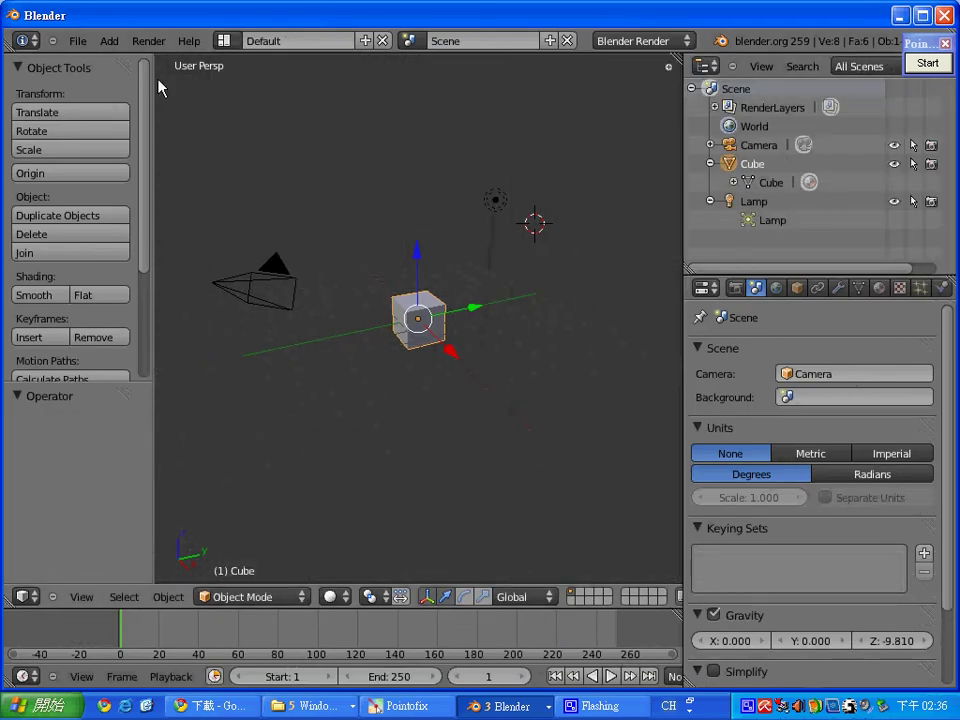
key(t)
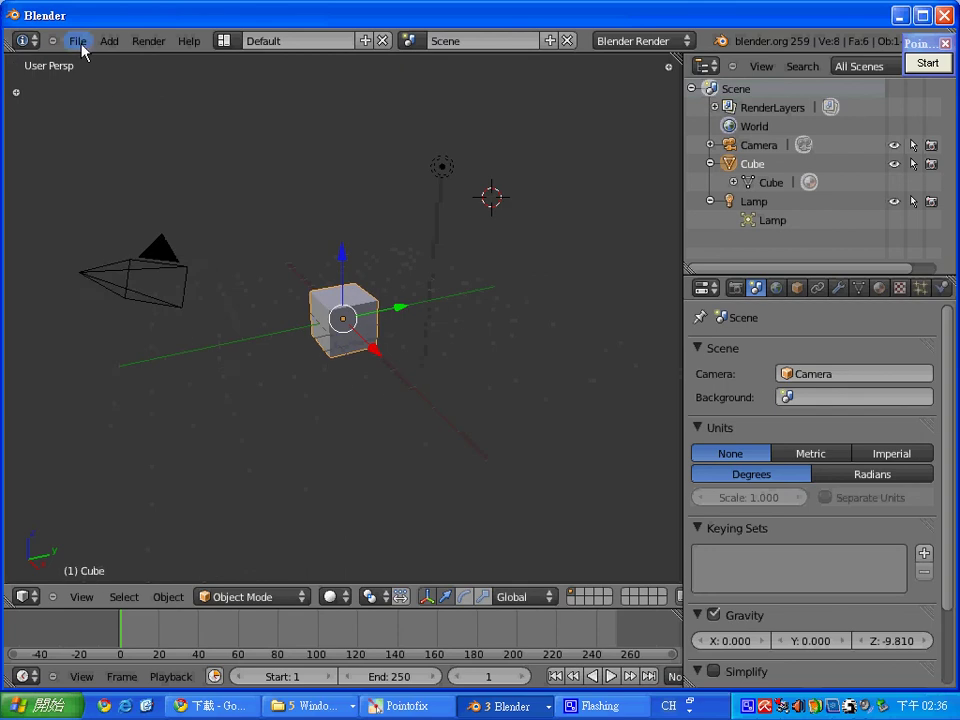
click(85, 46)
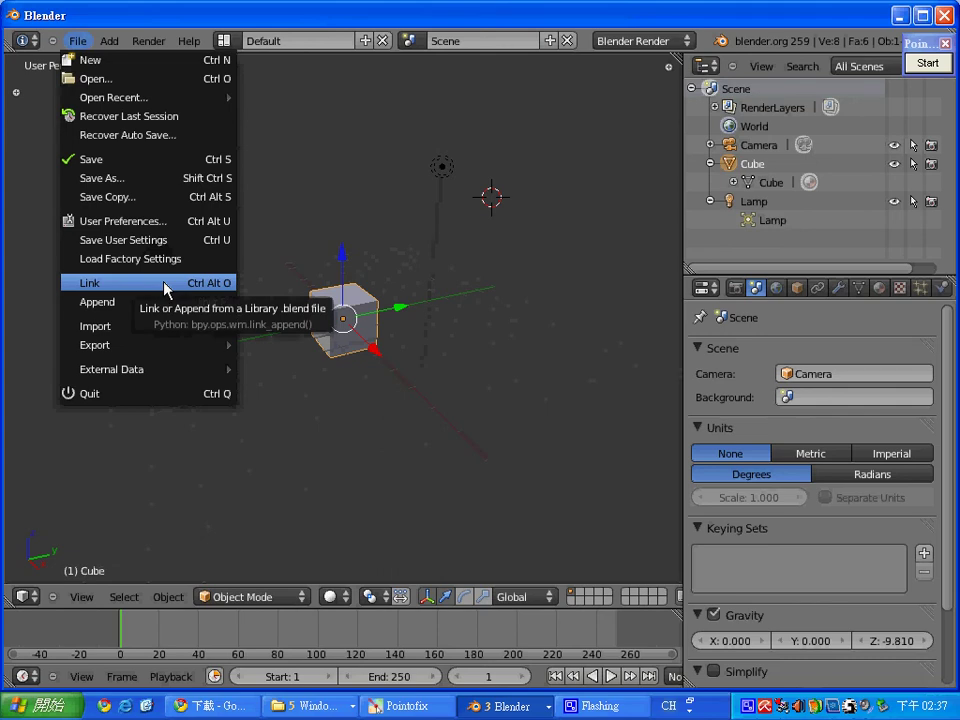
Append Car body.001 from D:\ccc\BlenderModel\concept-sedan-01v1.blend\Object into the default scene
click(170, 302)
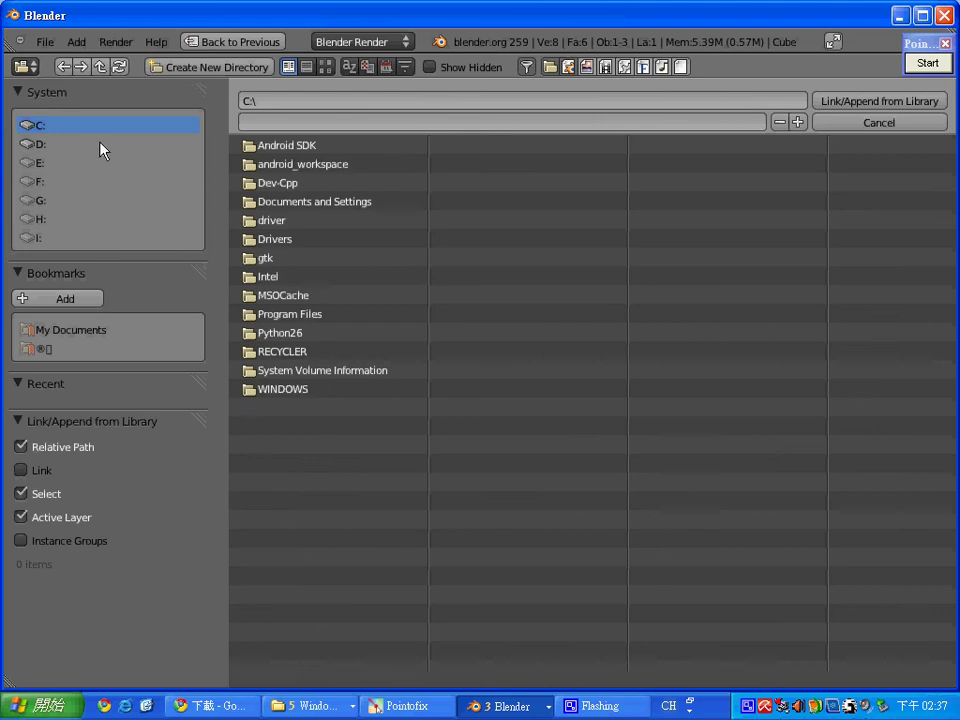
click(36, 145)
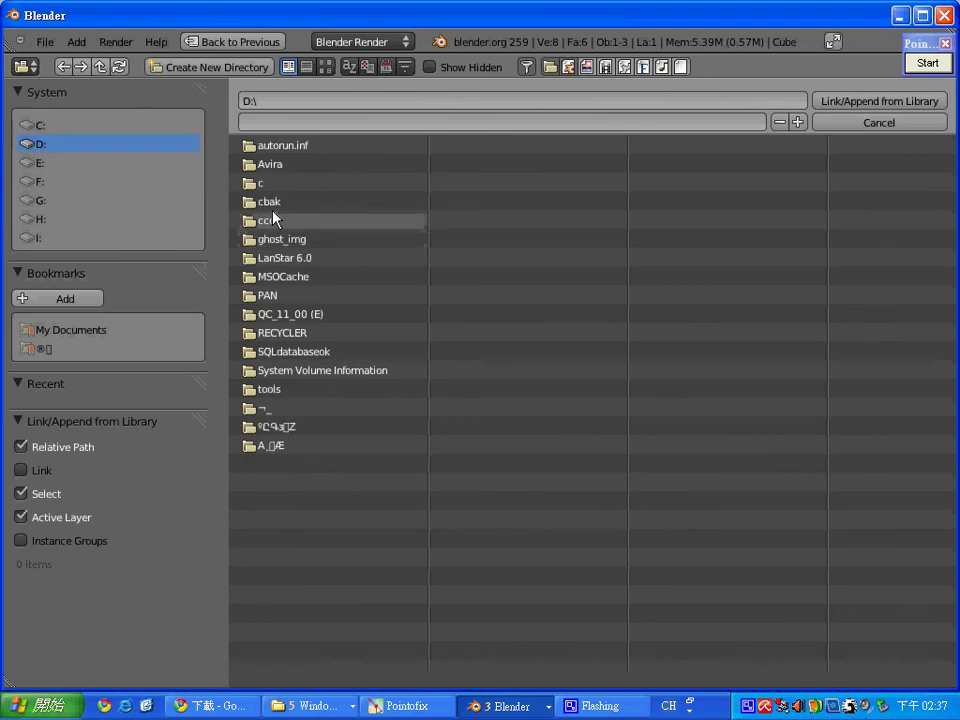
click(275, 216)
click(295, 220)
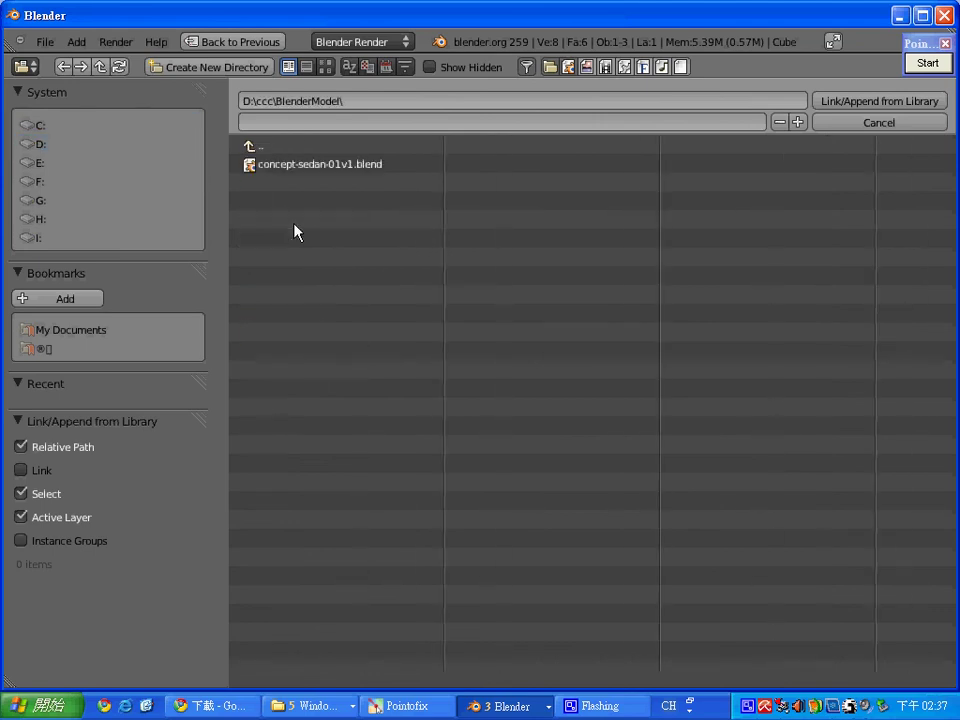
click(303, 166)
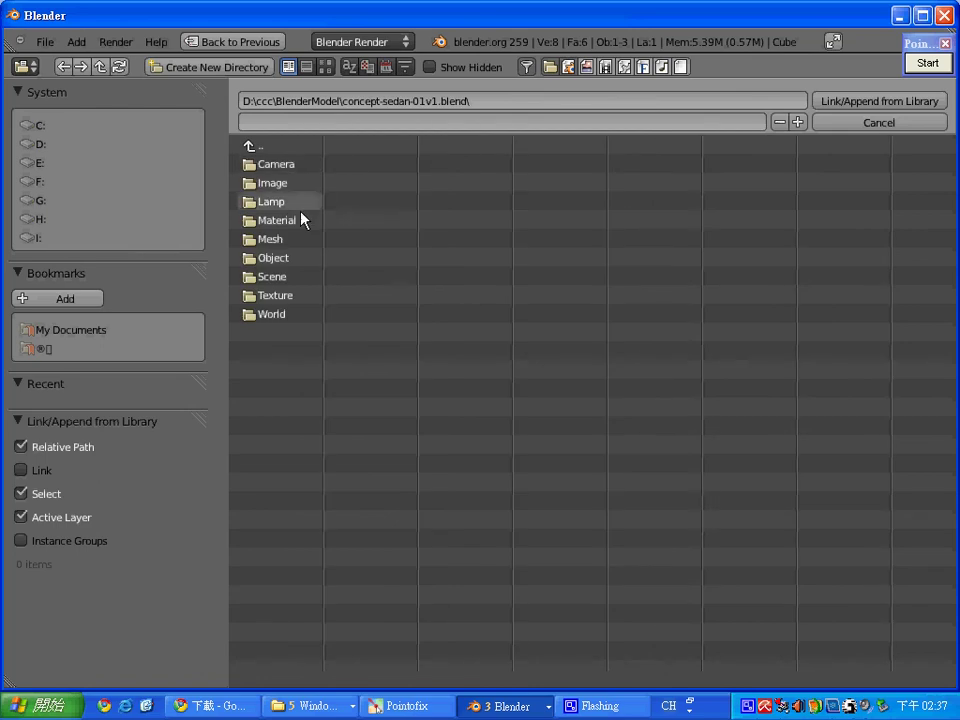
click(272, 258)
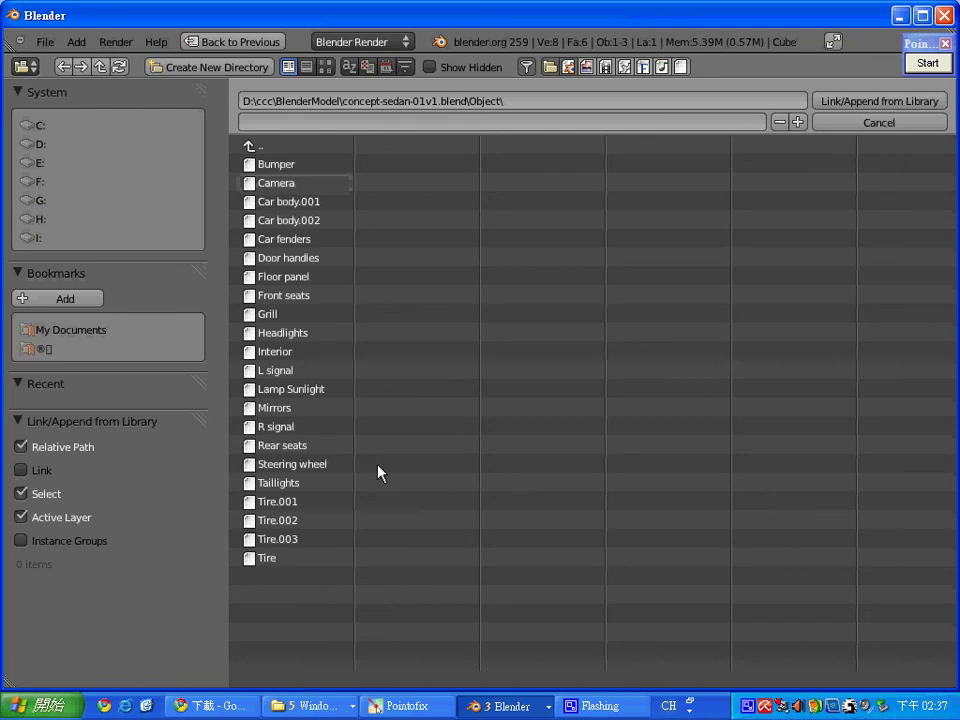
click(305, 206)
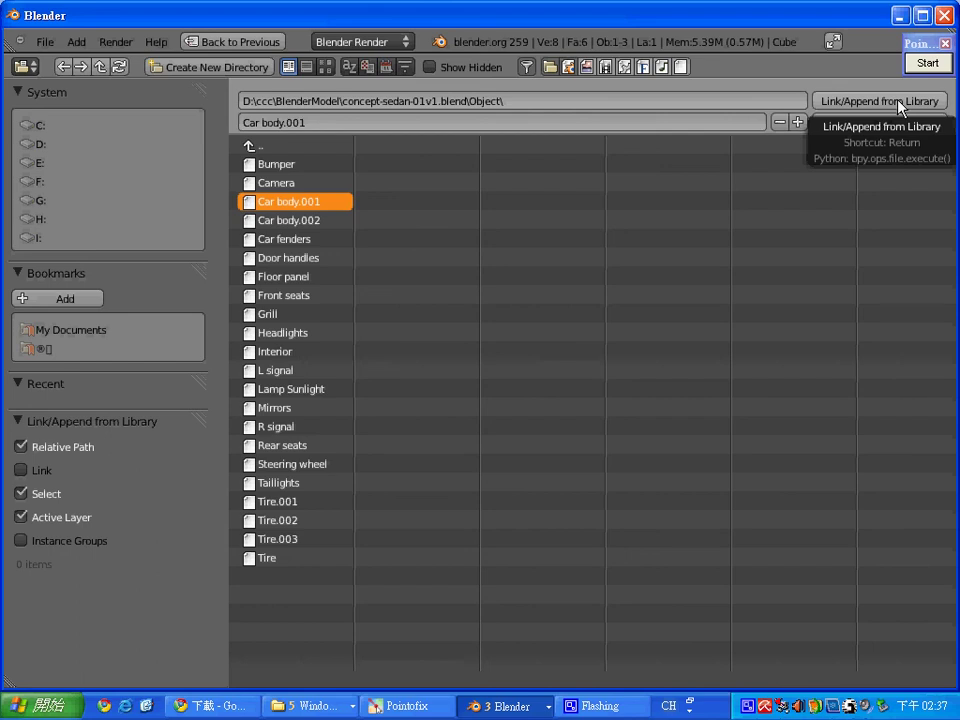
click(898, 101)
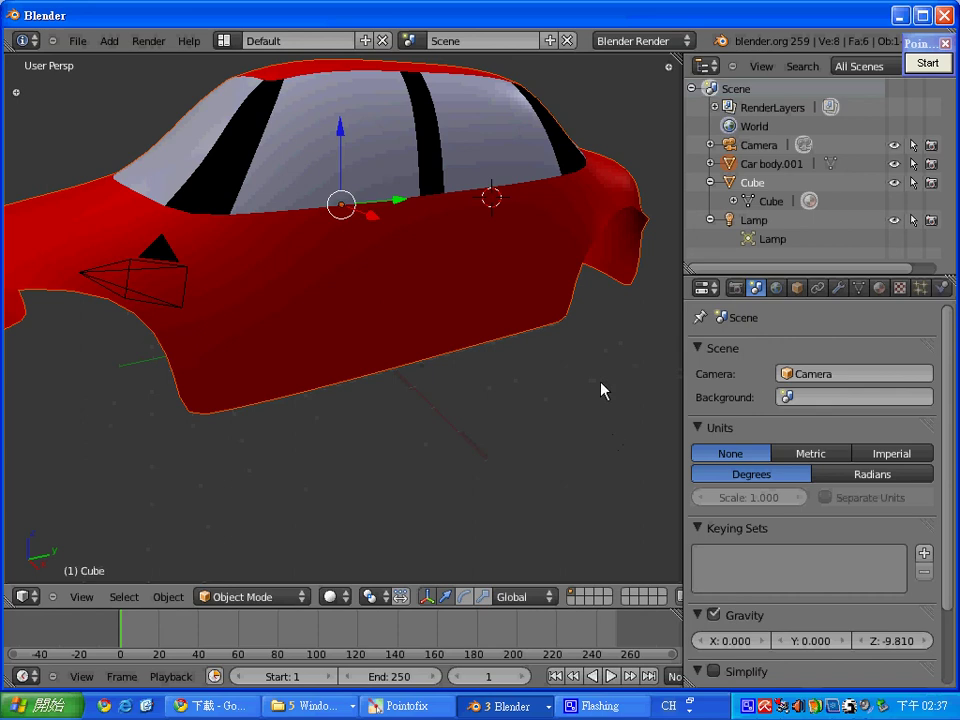
scroll(636, 412, down, 4)
scroll(634, 418, down, 2)
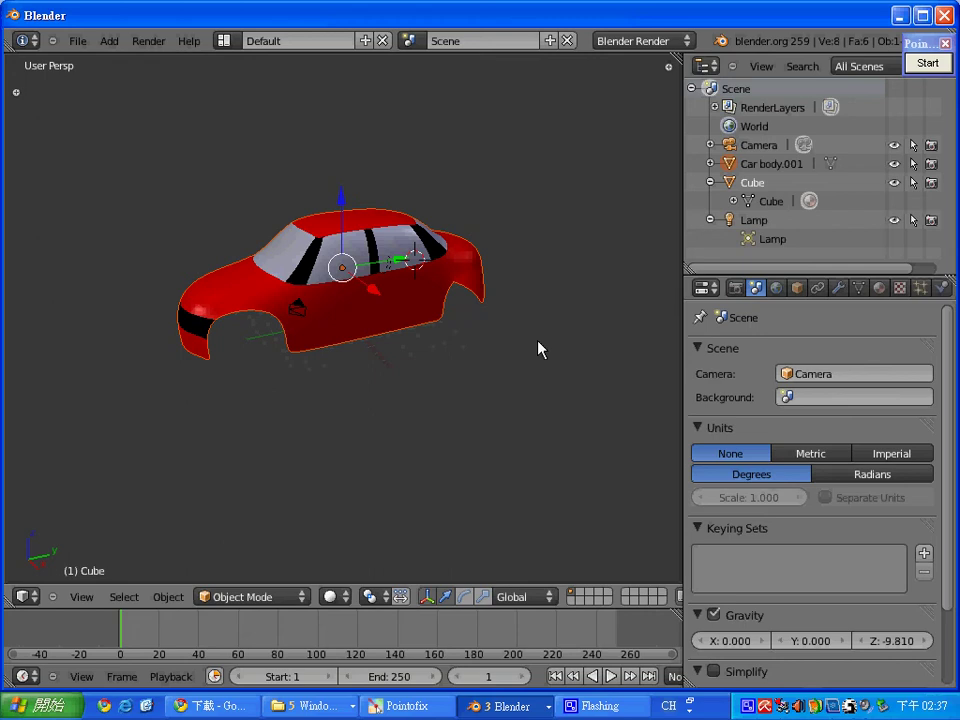
Append the 'Outdoor settings' scene from the Scene category of concept-sedan-01v1.blend
click(87, 43)
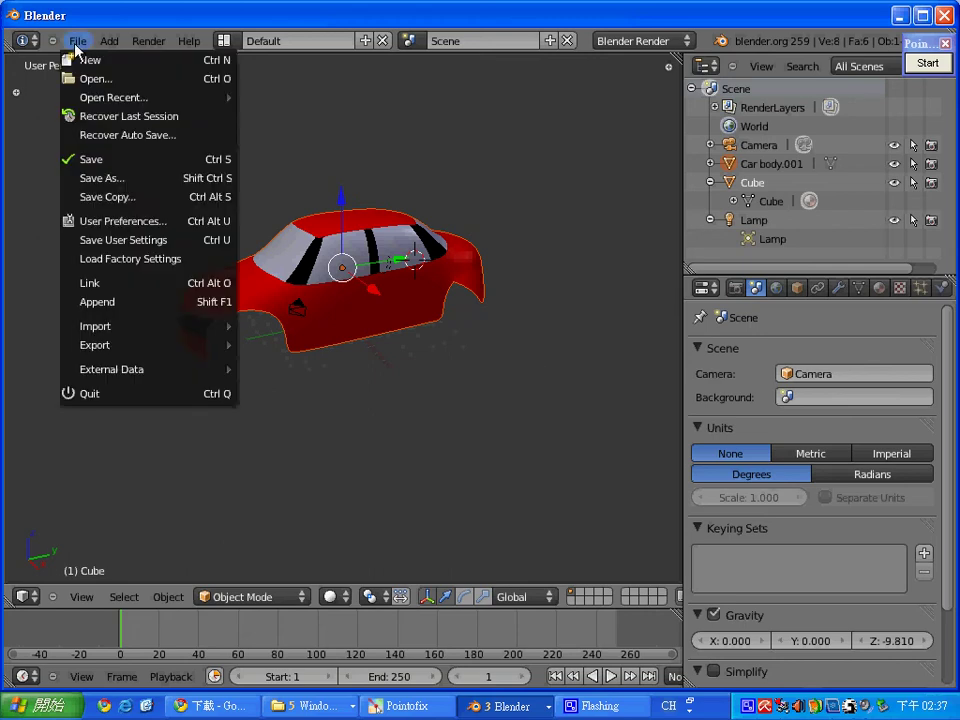
click(155, 302)
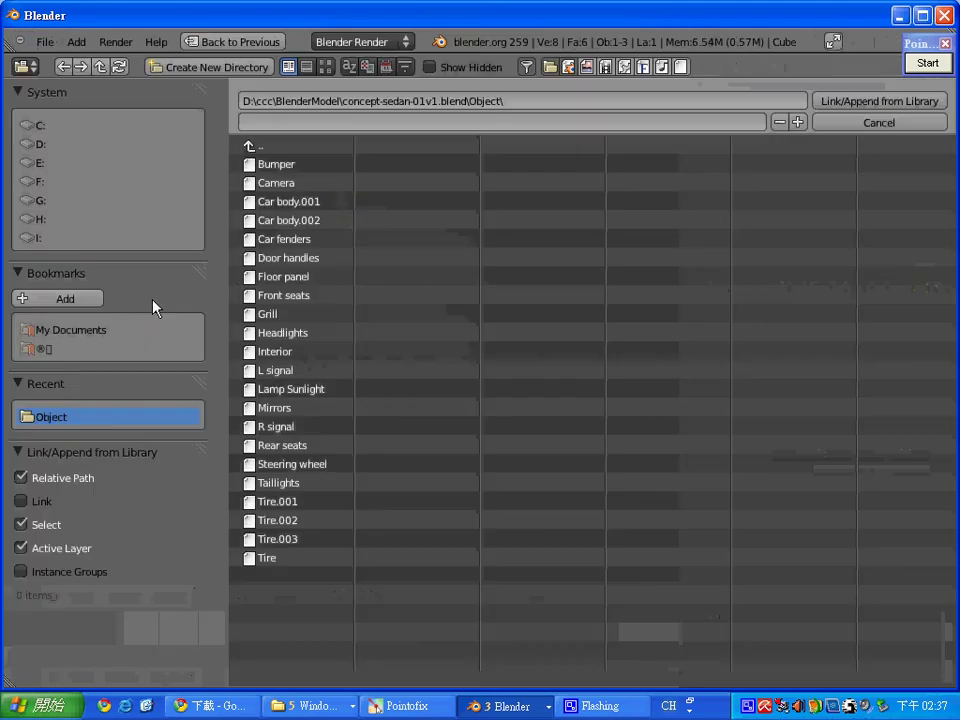
click(300, 149)
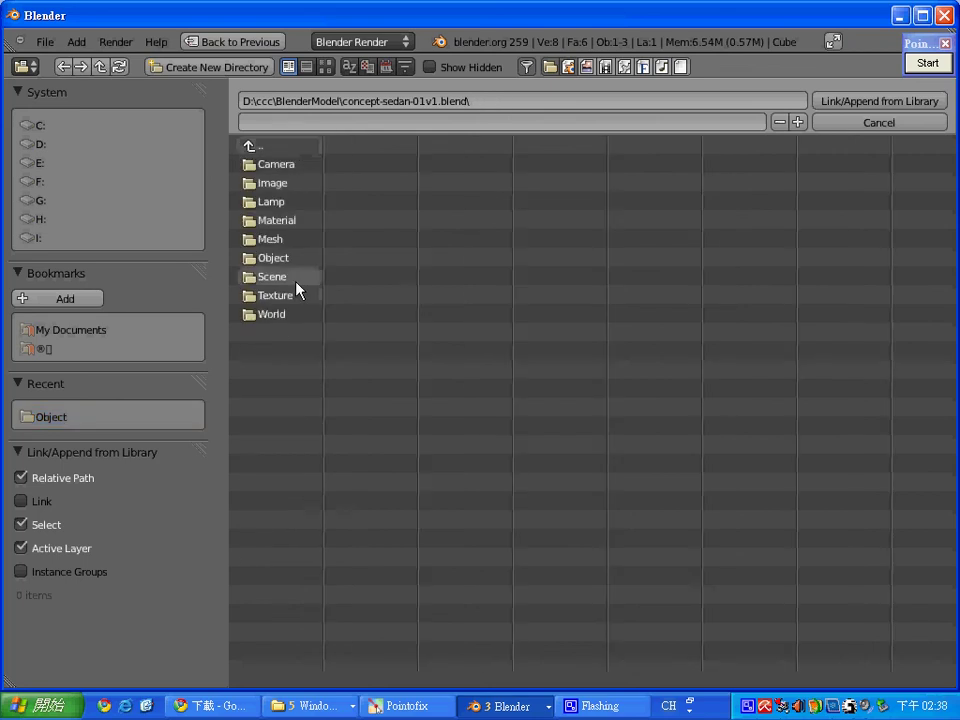
click(296, 281)
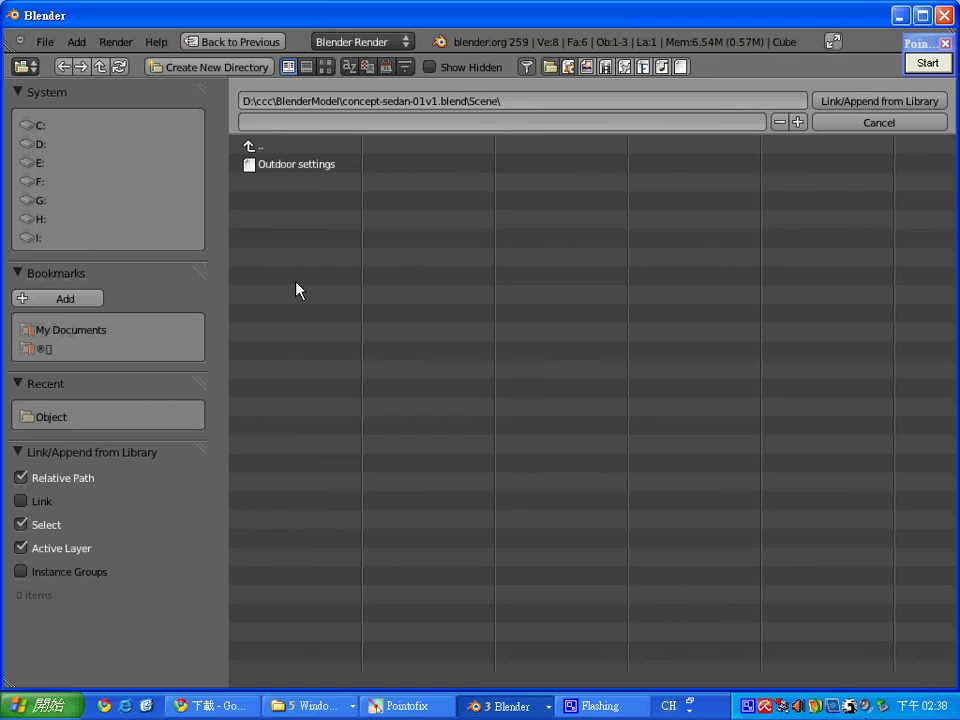
click(317, 166)
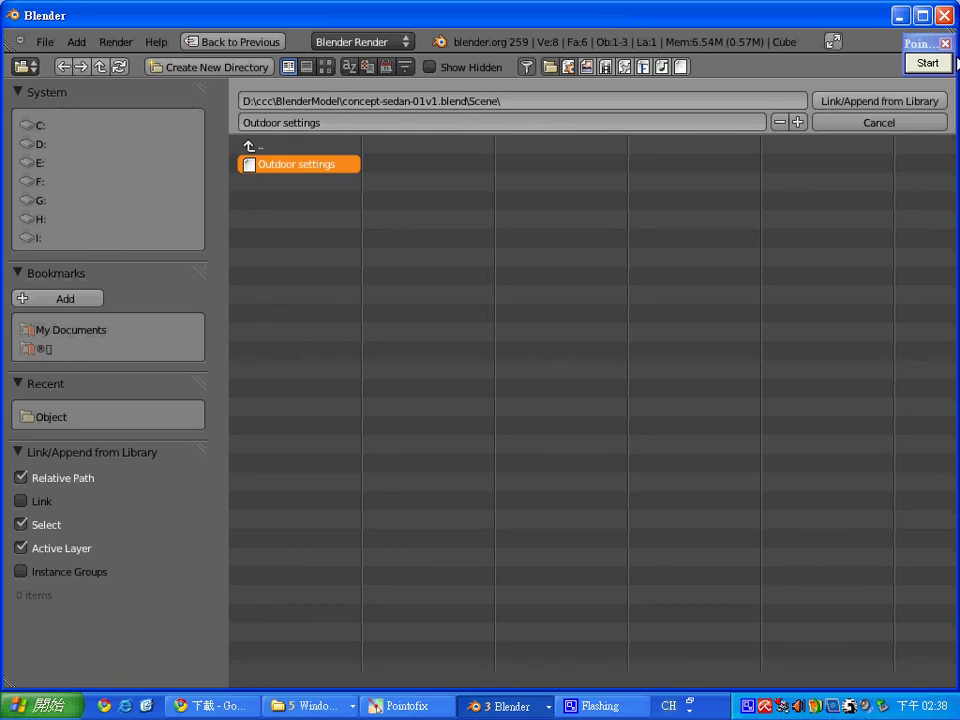
click(891, 110)
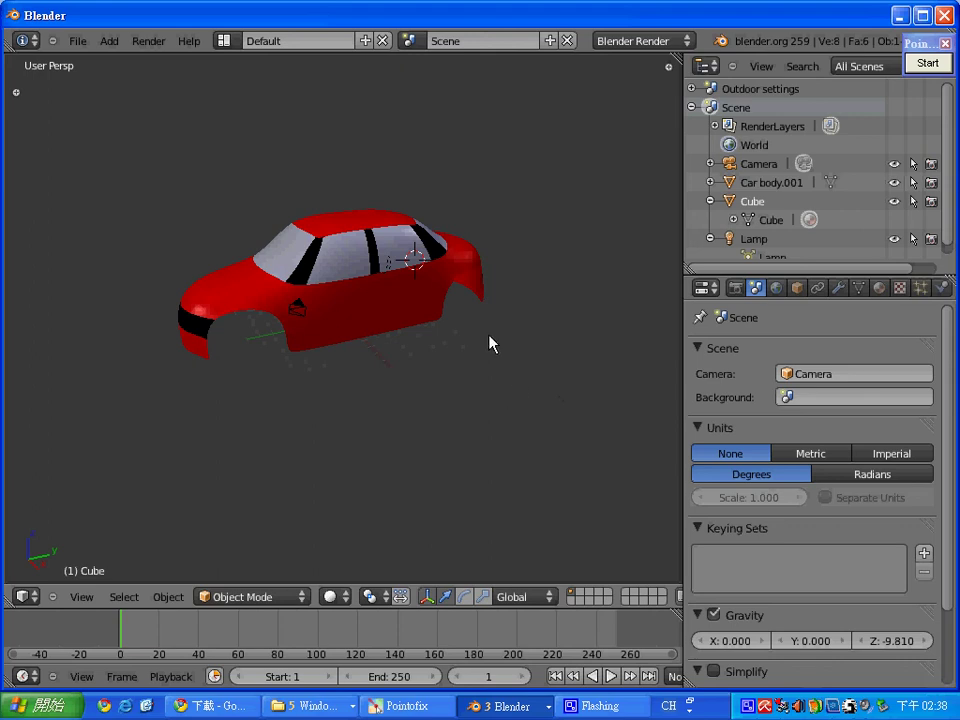
Select Car body.001, switch to Outdoor settings, and collapse both scene listings in the Outliner
right_click(369, 290)
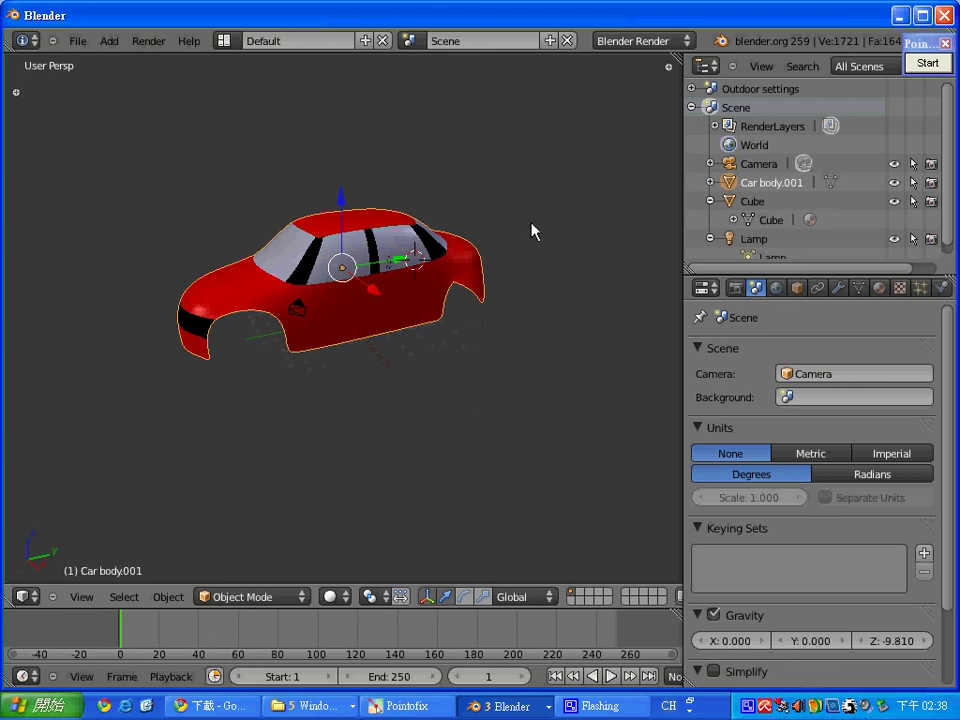
click(758, 89)
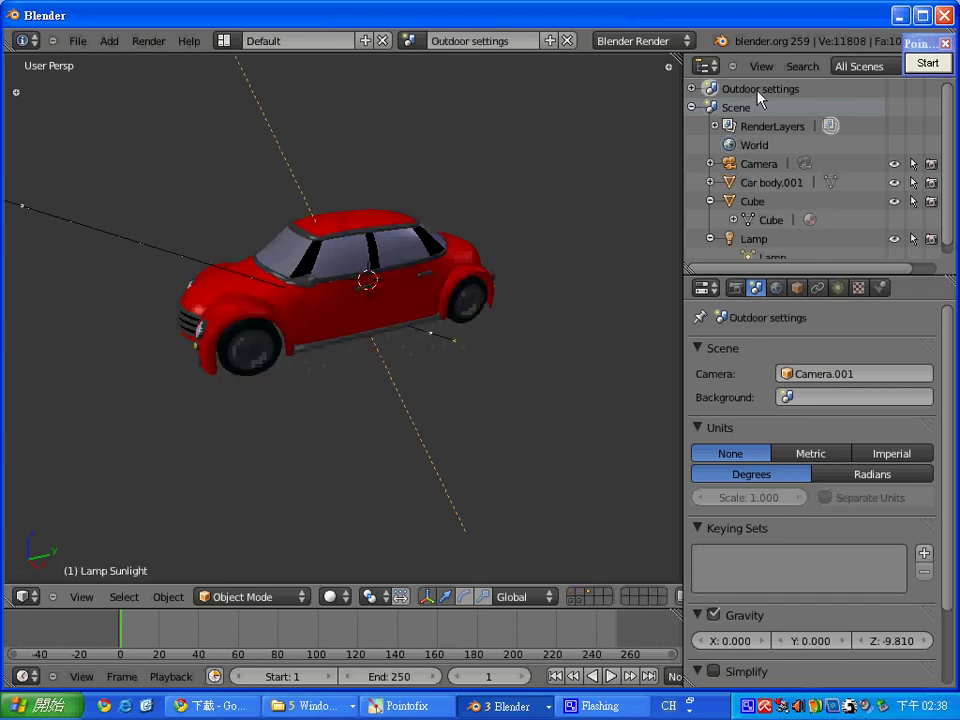
click(691, 89)
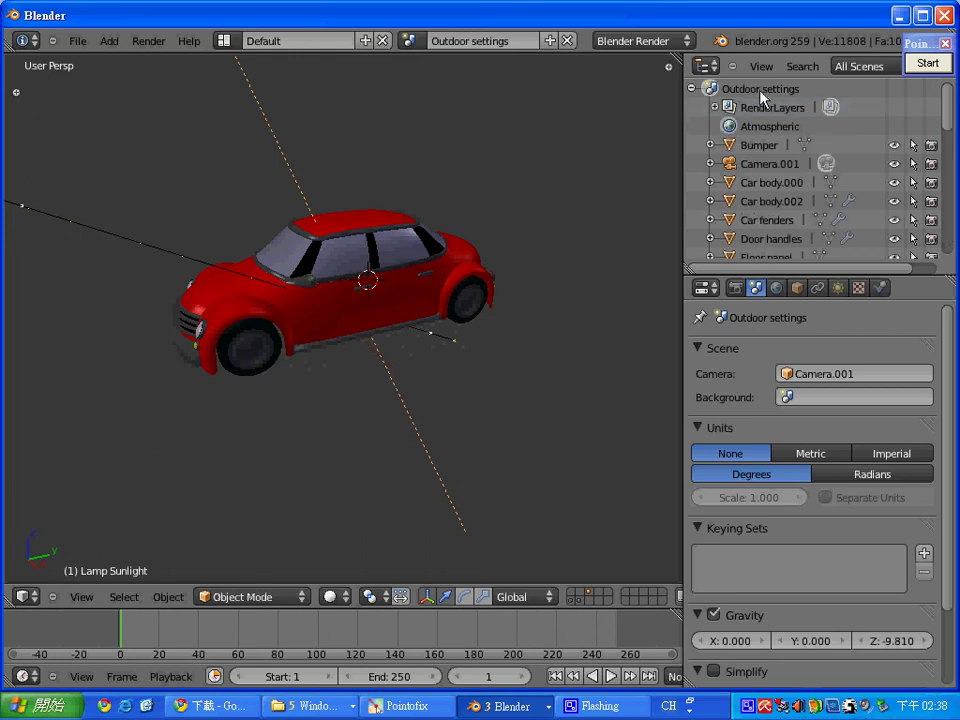
click(691, 89)
click(691, 107)
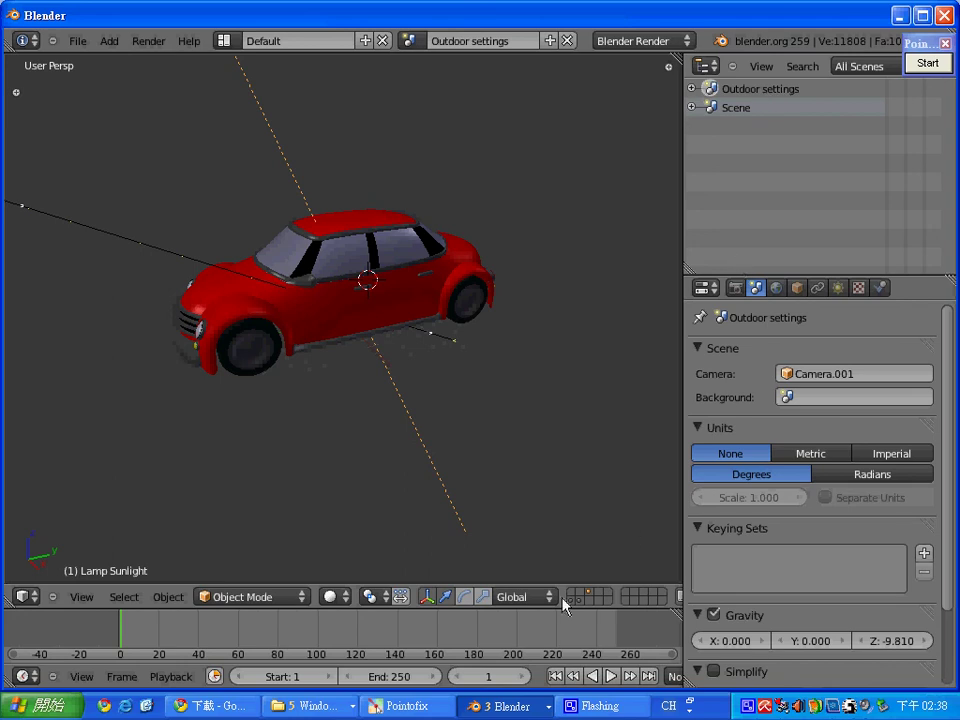
click(505, 706)
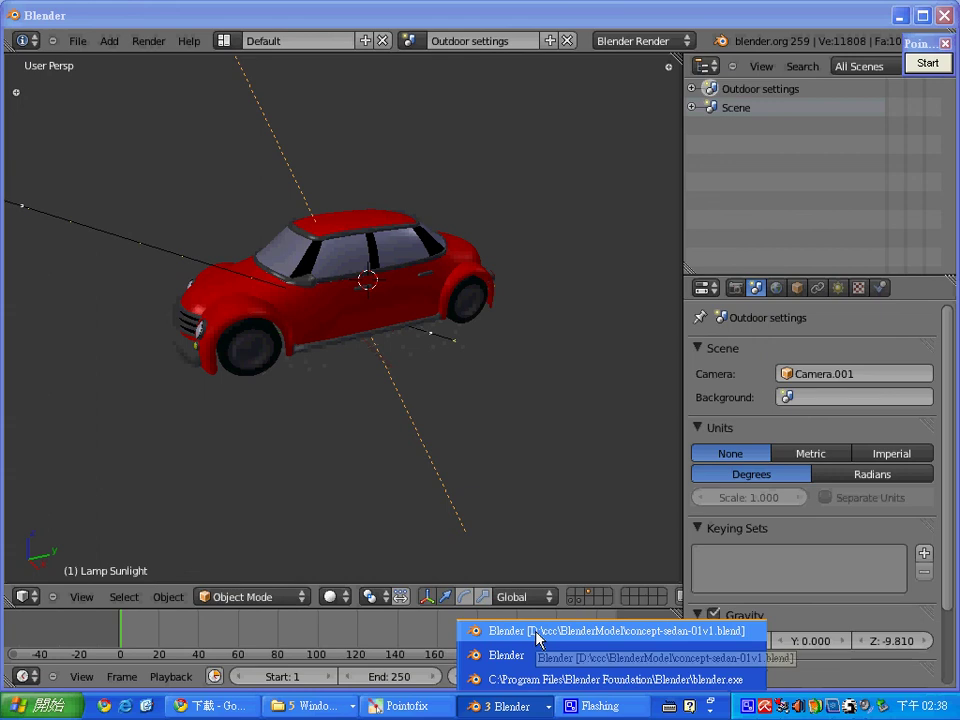
Return to the red car's Blender window, expand Outdoor settings, and render it with F12
click(537, 636)
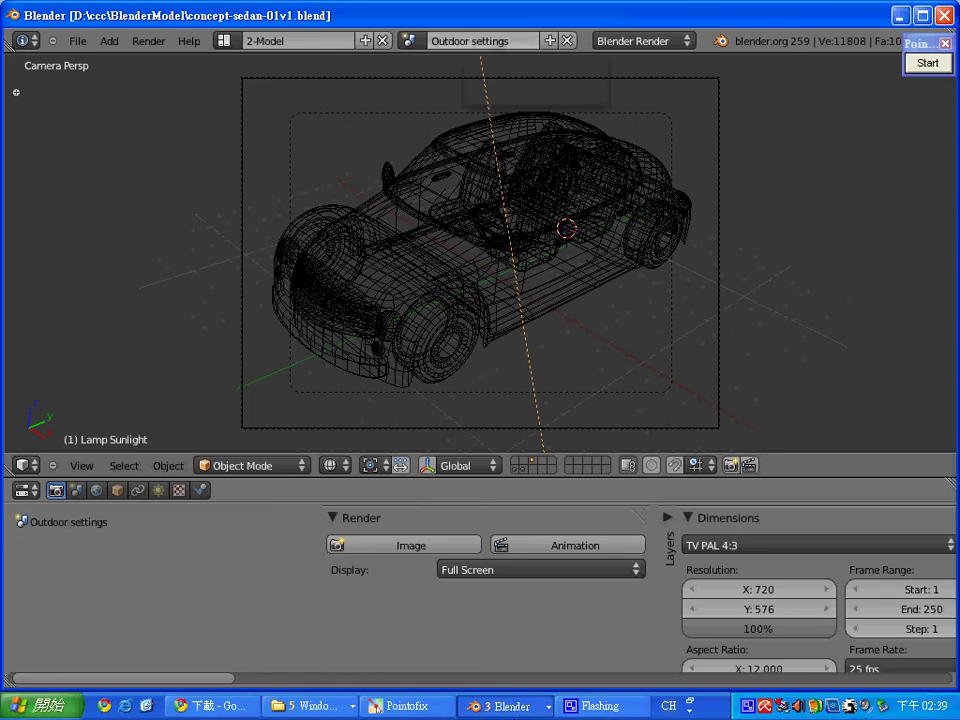
click(510, 706)
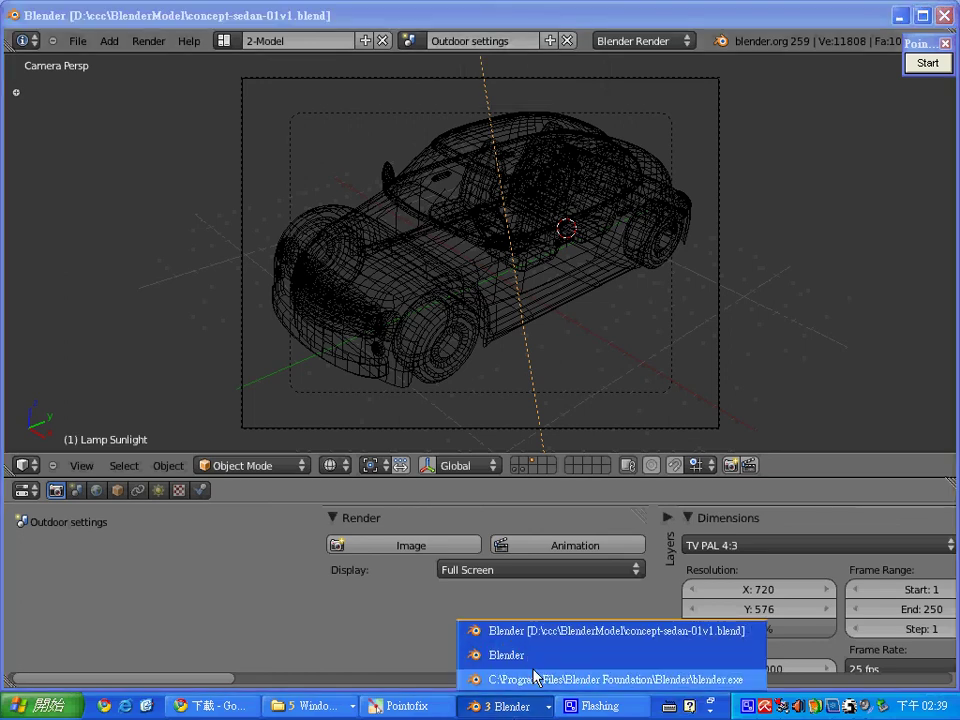
click(536, 656)
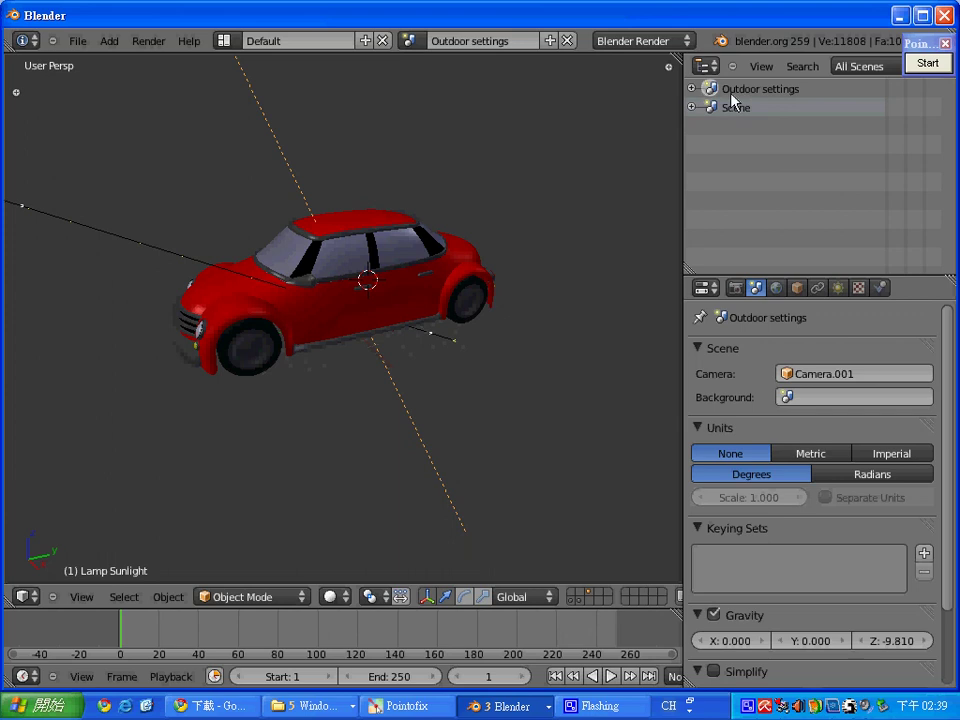
click(691, 89)
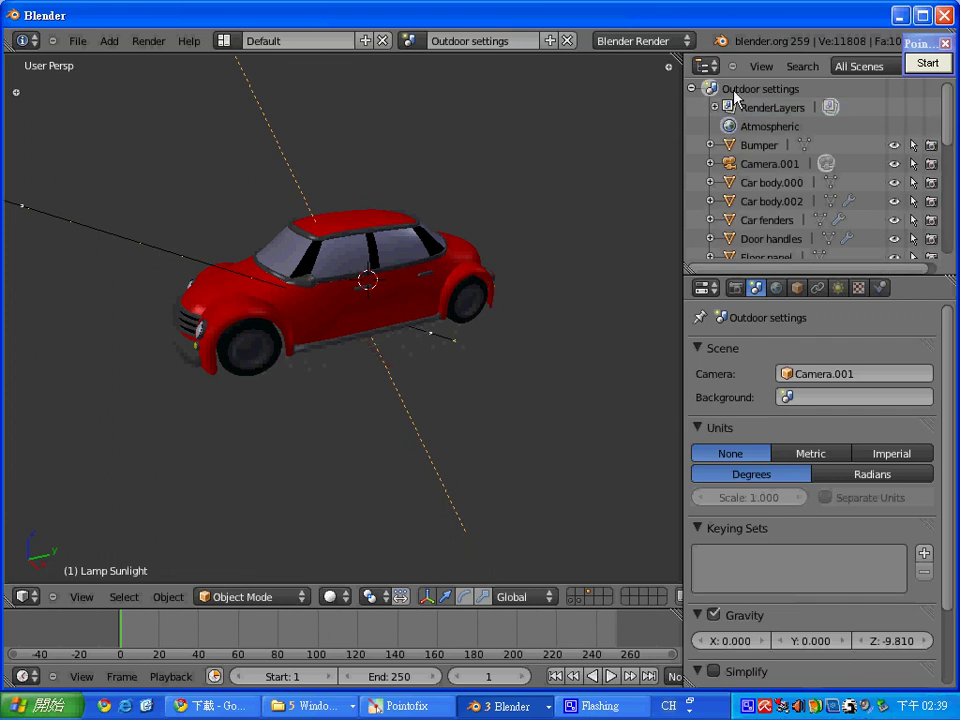
key(F12)
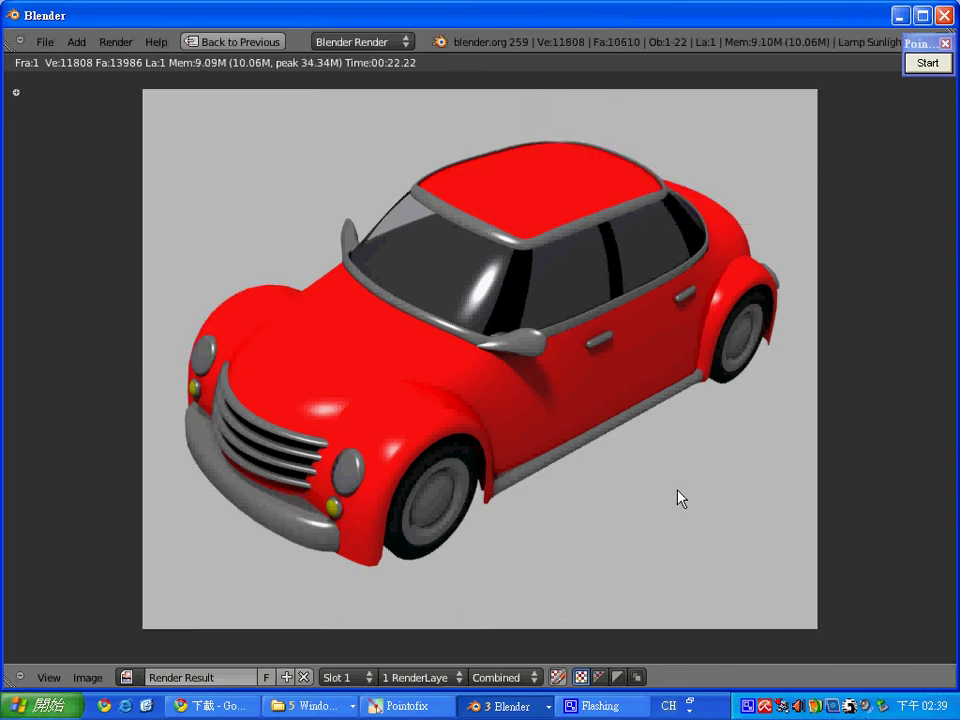
Close the finished render and return to the 3D view of the red sedan
key(Escape)
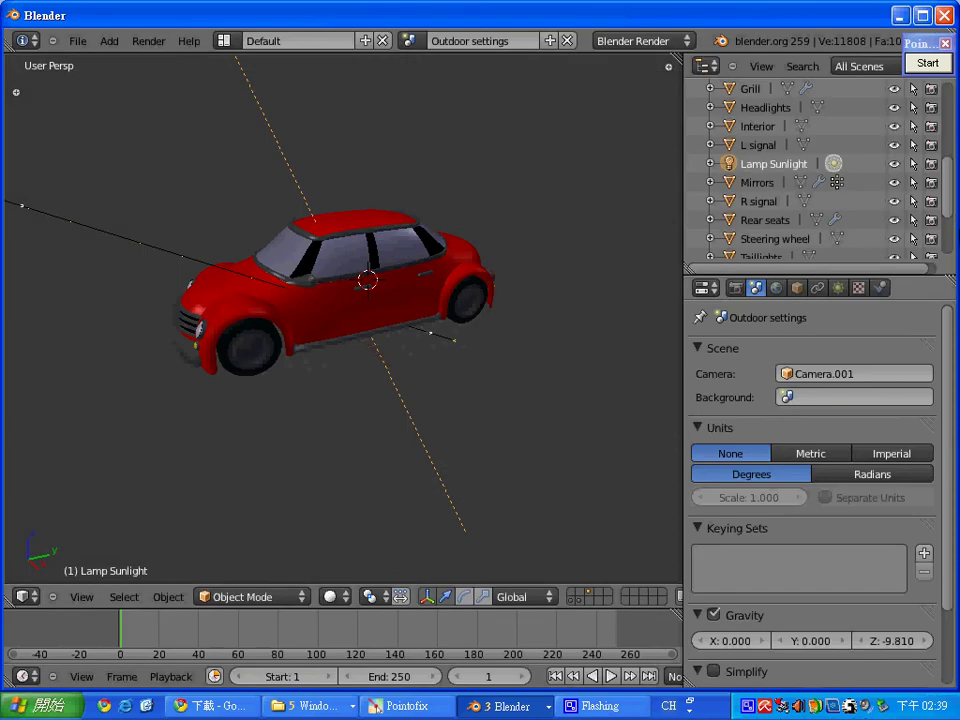
drag(949, 208, 930, 133)
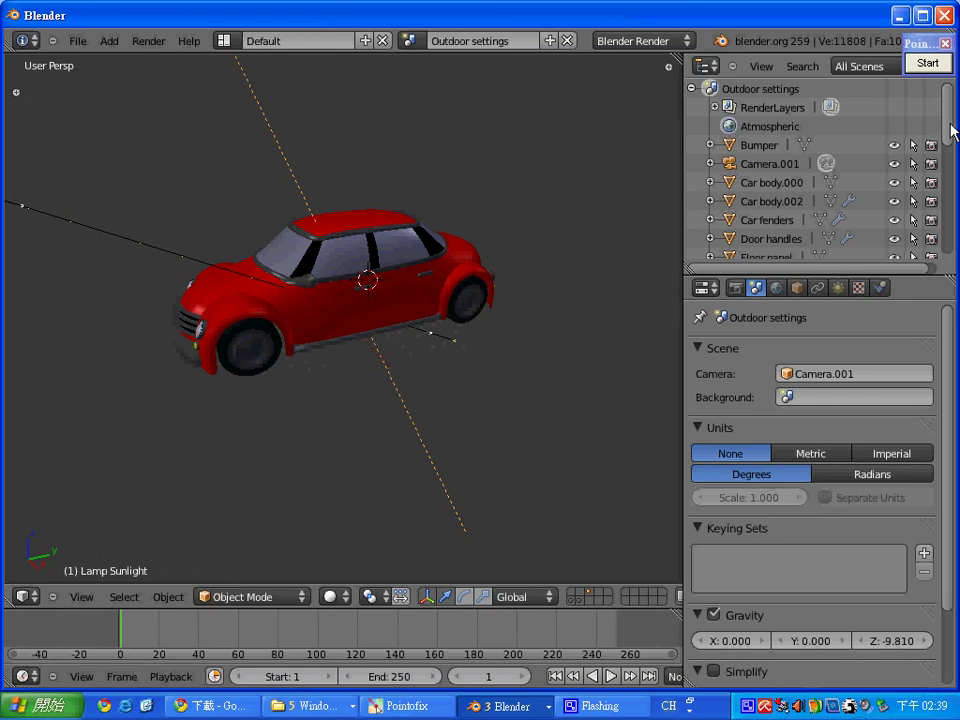
scroll(953, 133, down, 1)
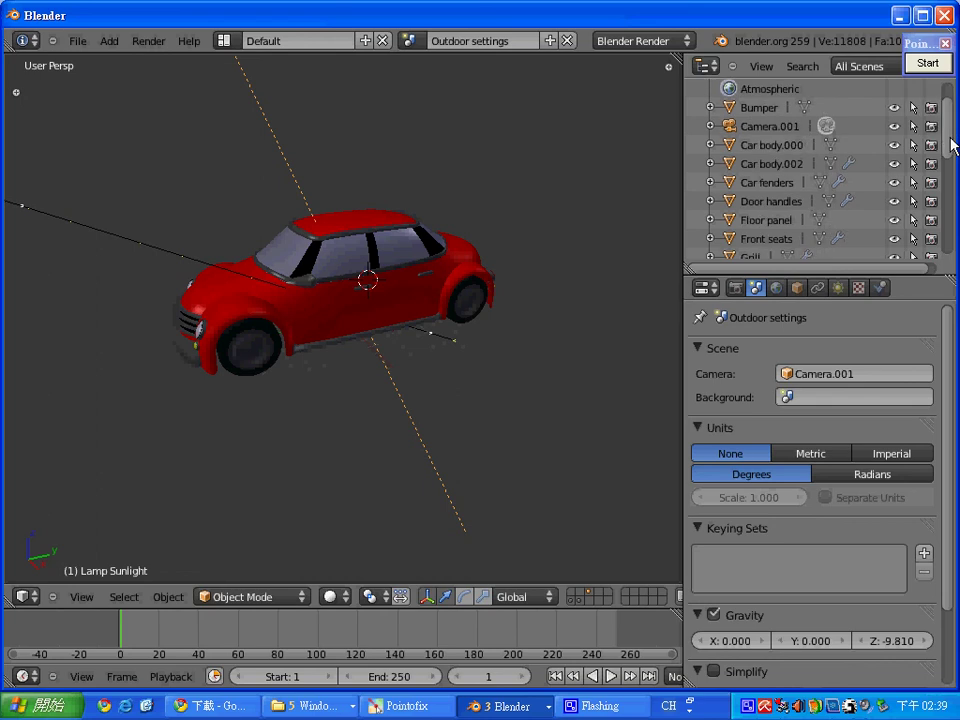
scroll(950, 140, up, 1)
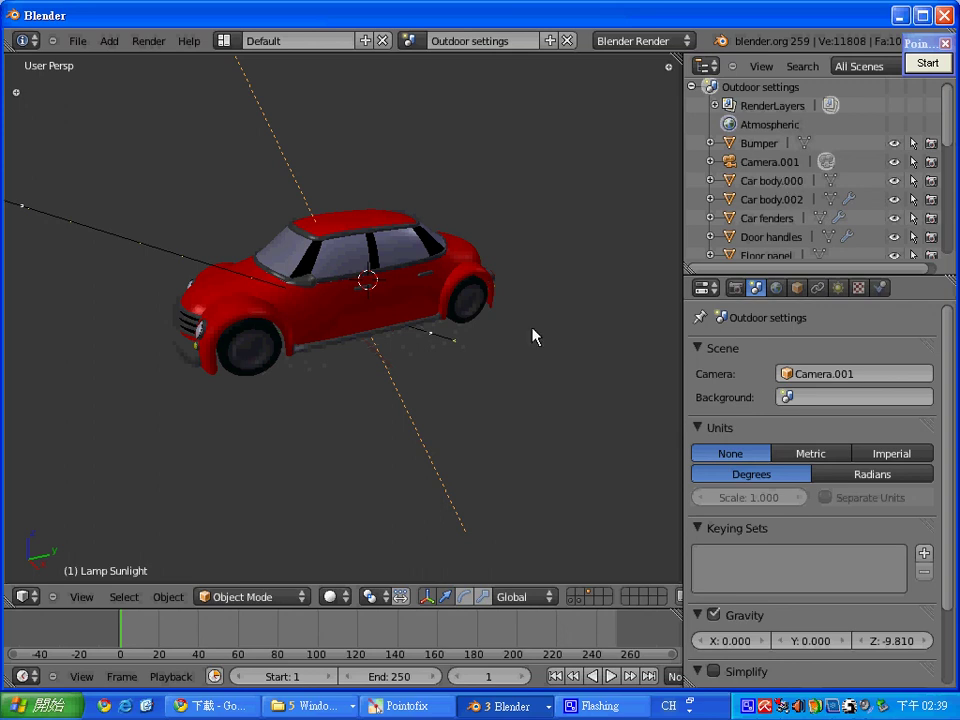
Select the floor panel, interior, roof (Car body.002) and seats in turn to inspect the parts
right_click(339, 328)
right_click(321, 322)
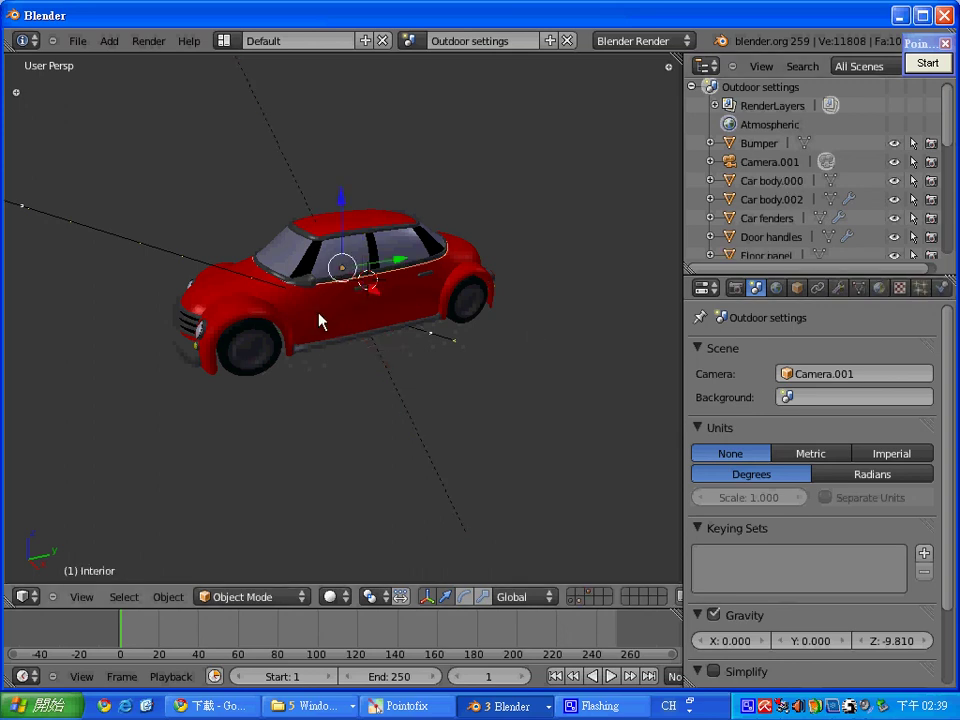
right_click(311, 284)
right_click(311, 284)
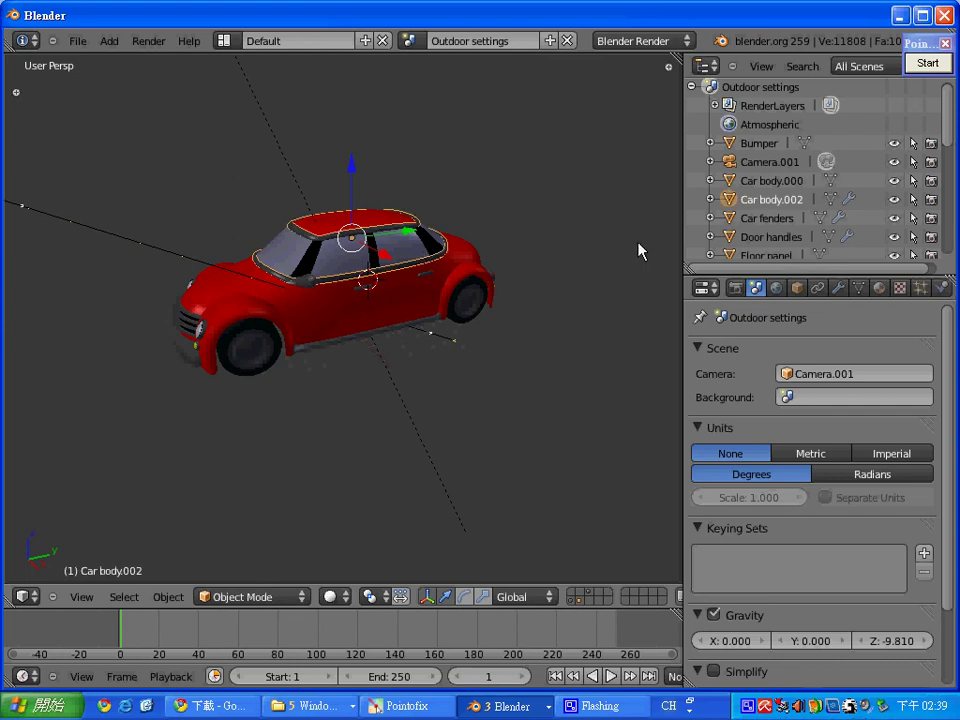
right_click(357, 261)
right_click(355, 262)
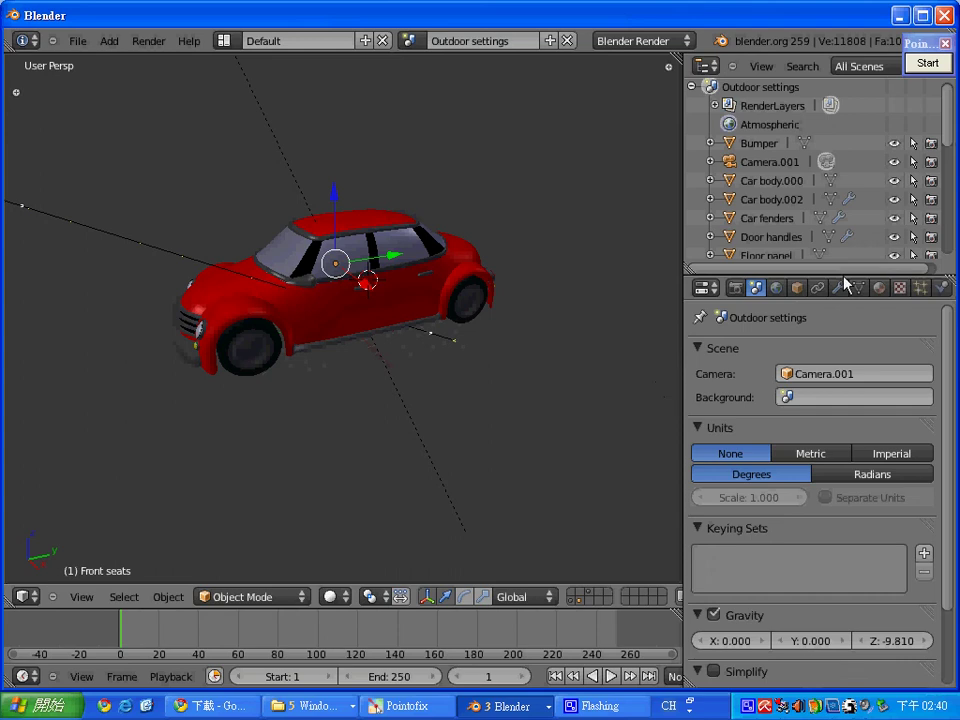
mouse_move(949, 146)
mouse_down()
mouse_move(950, 162)
mouse_move(953, 135)
mouse_up()
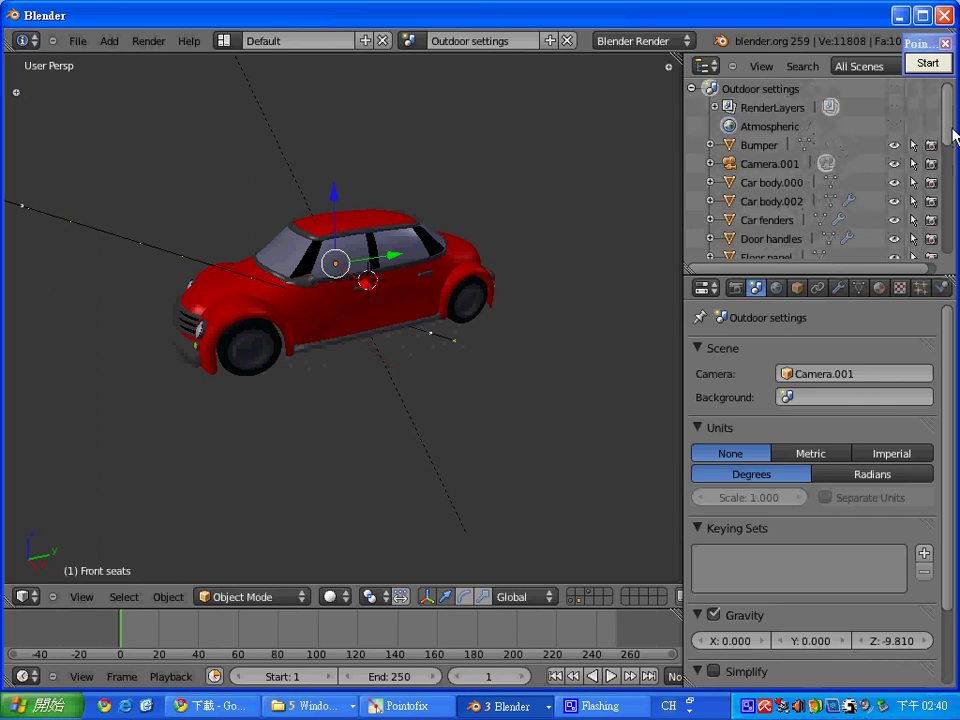
Switch to Chrome and bring up the wikidot Append tutorial tab
click(218, 706)
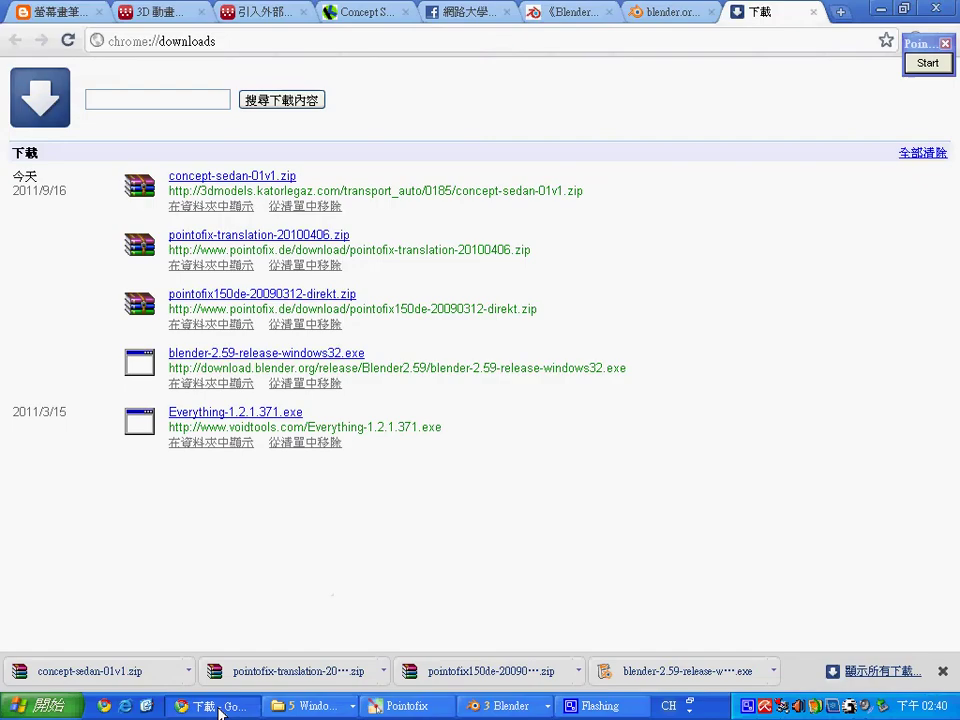
click(228, 11)
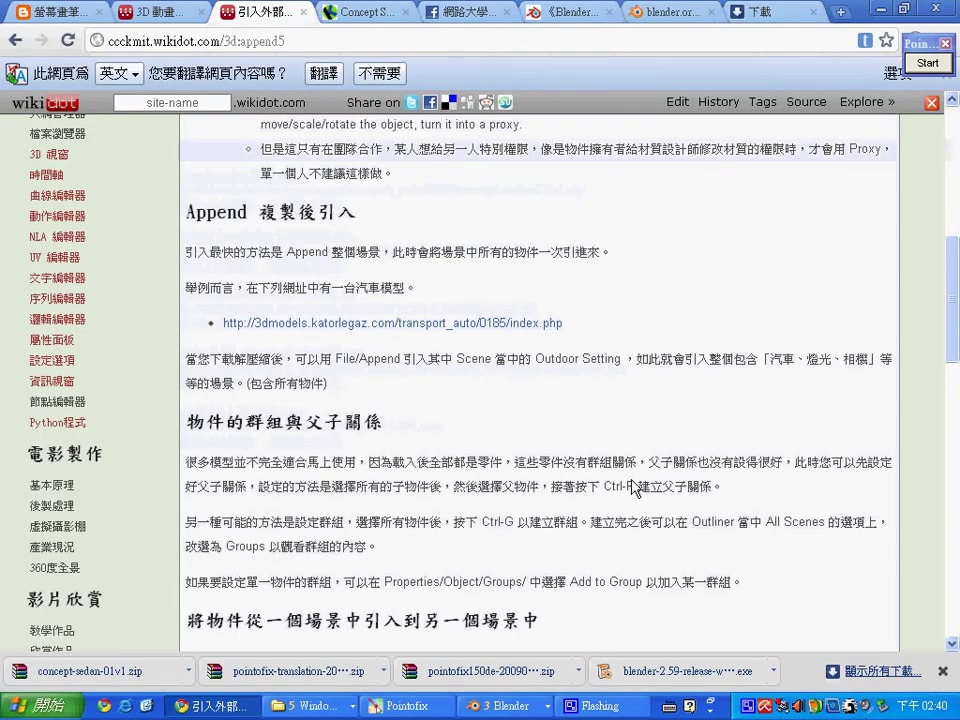
scroll(467, 354, down, 3)
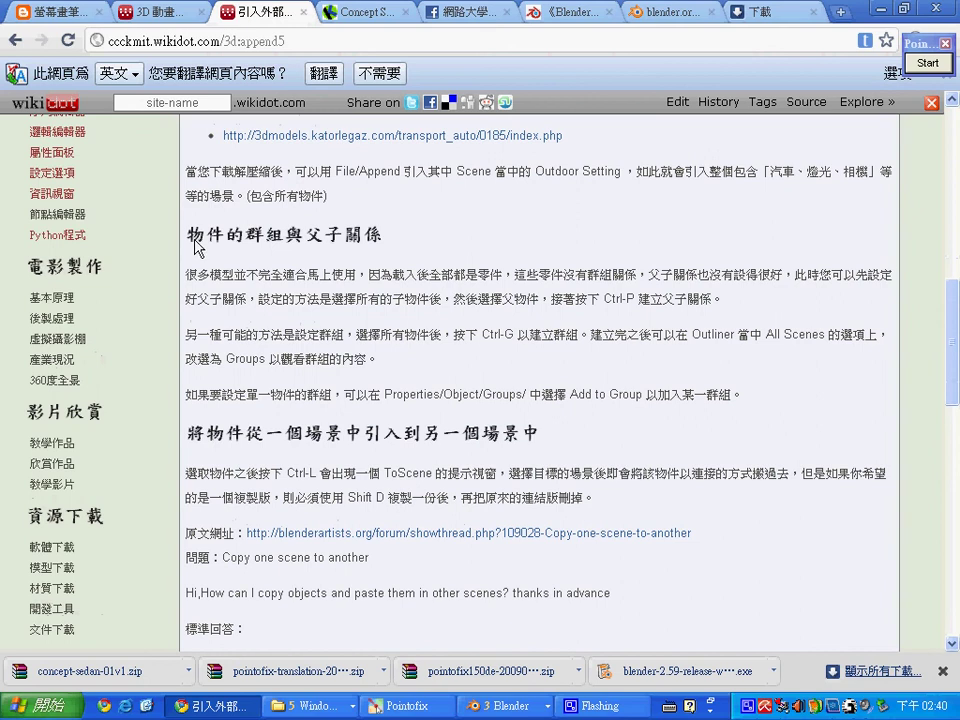
Highlight the grouping/parenting heading and its Ctrl-P and Ctrl-G shortcuts in the article
drag(194, 241, 398, 241)
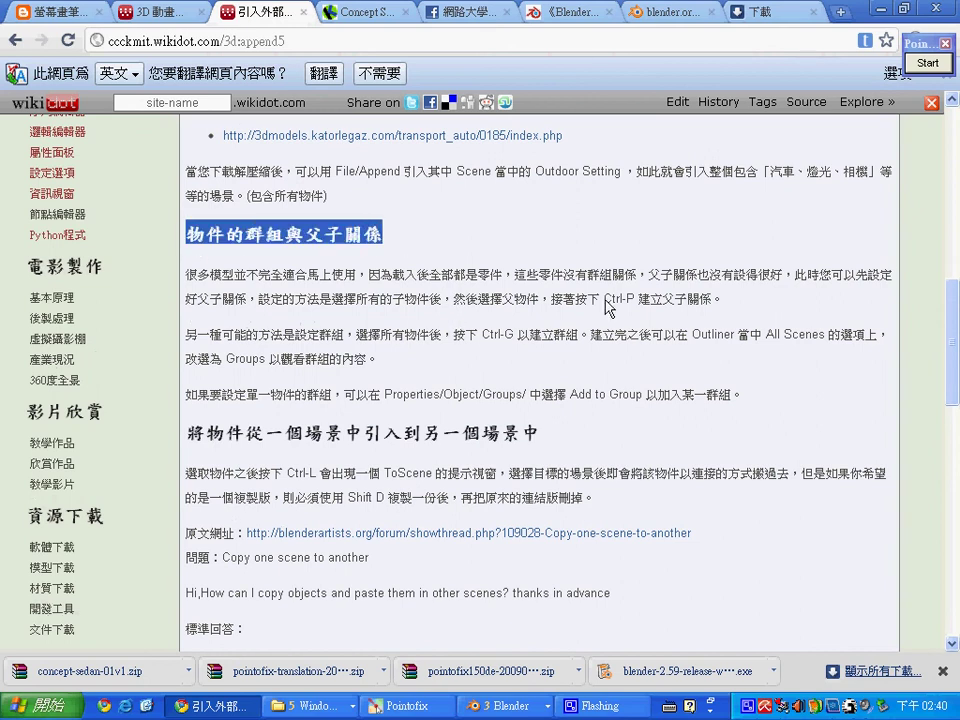
drag(604, 299, 637, 302)
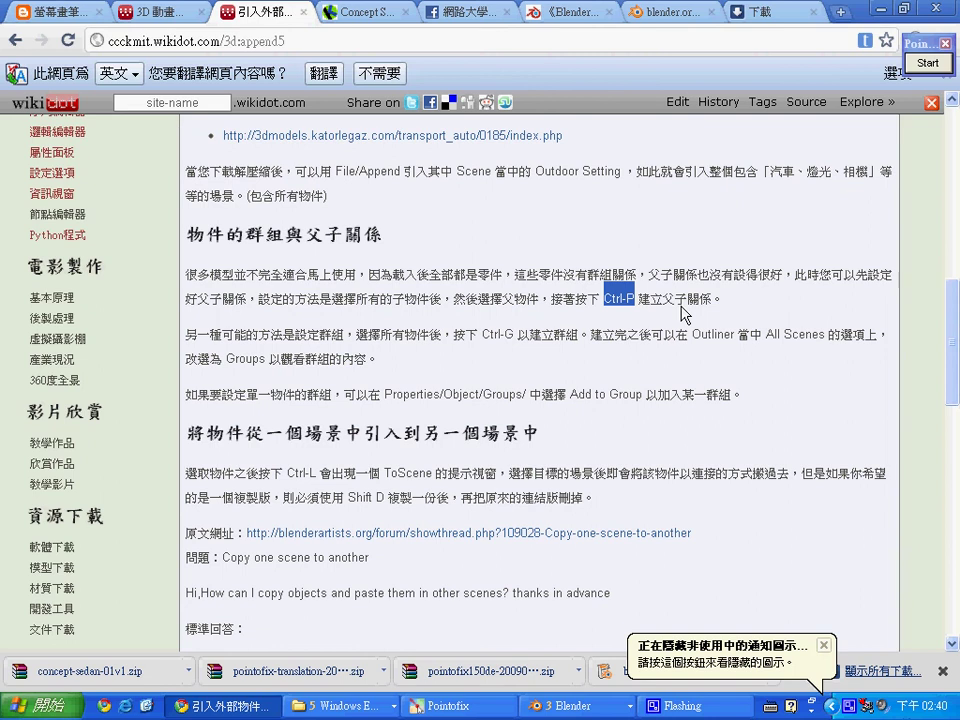
click(483, 340)
drag(482, 334, 506, 336)
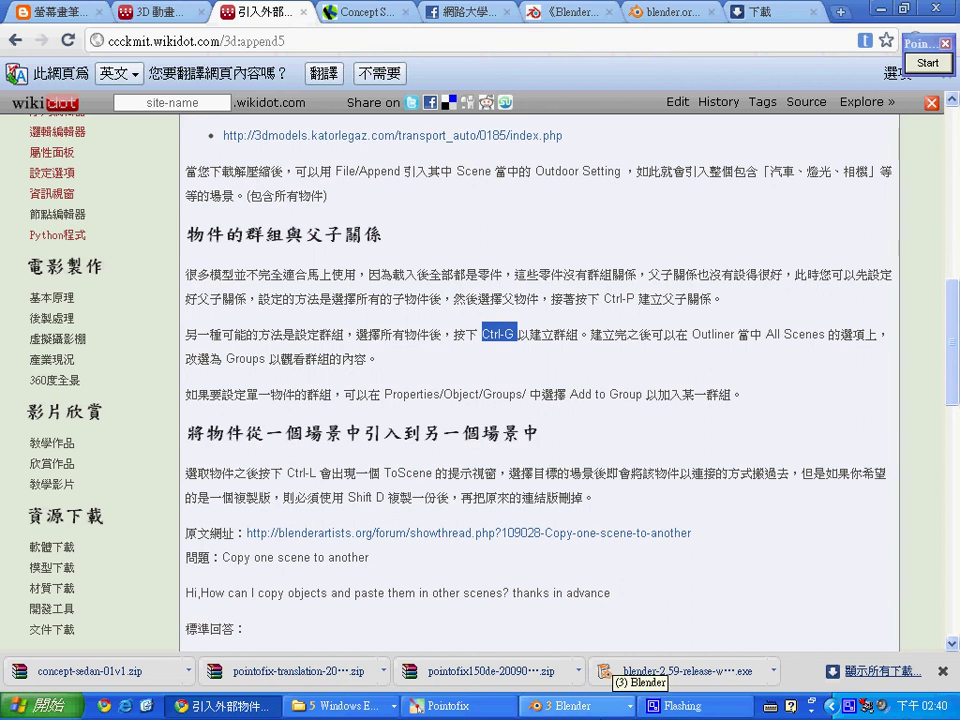
click(595, 712)
Return to the red-car Blender window and enlarge the Outliner to show every car part
click(595, 640)
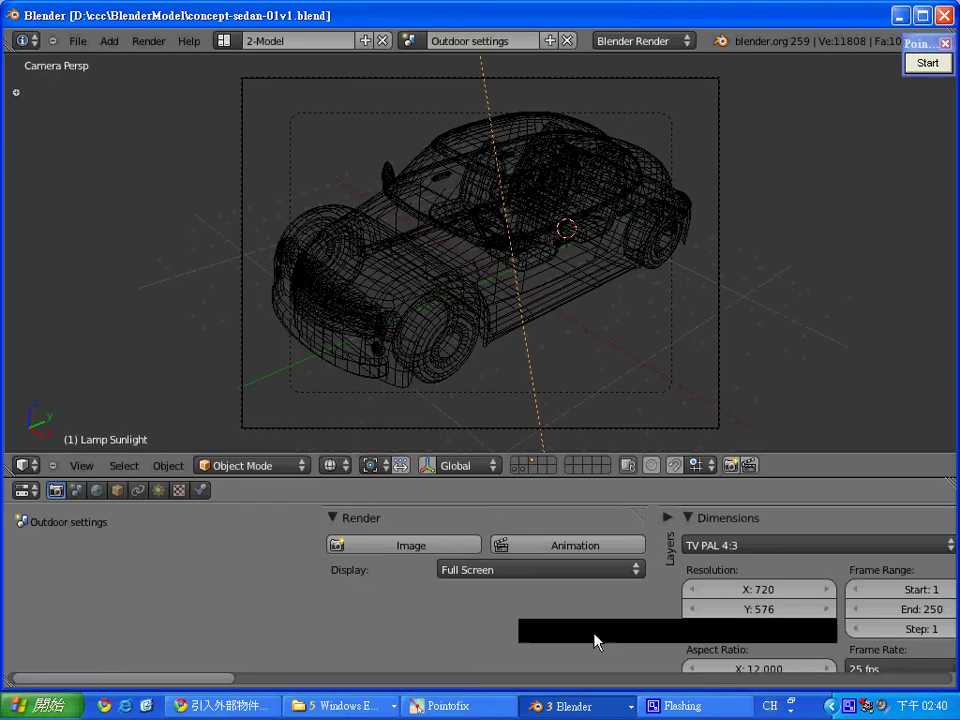
click(578, 707)
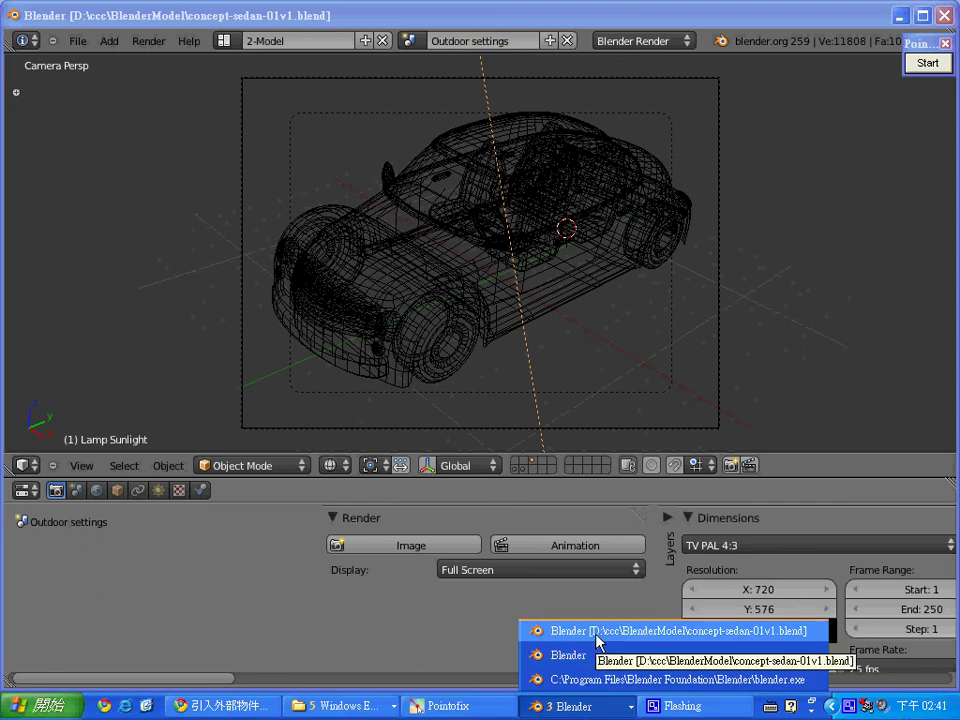
click(570, 655)
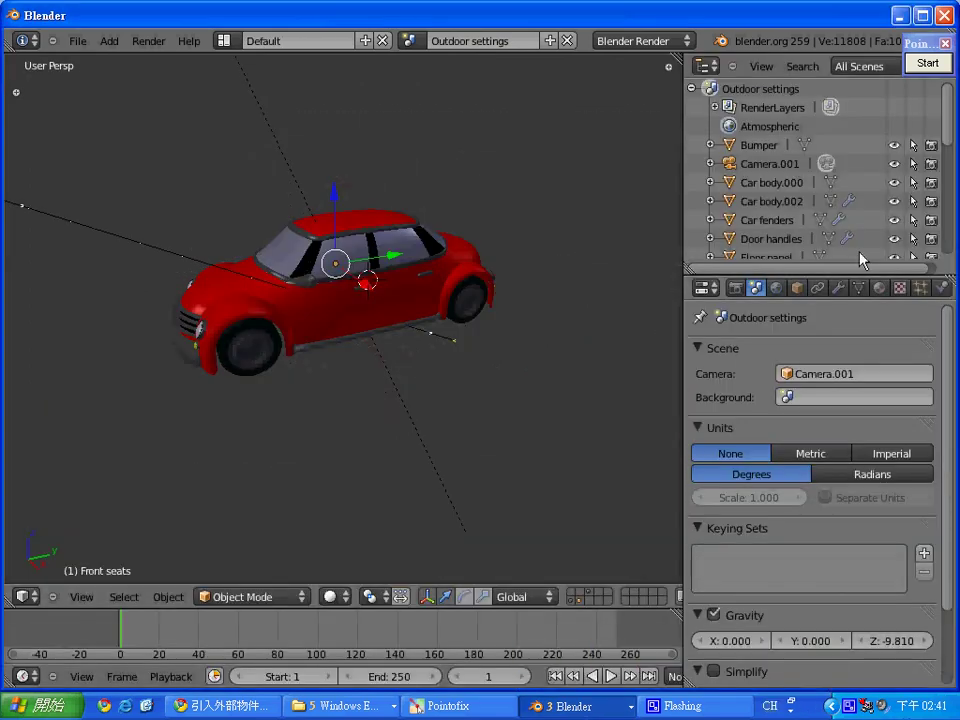
drag(865, 274, 847, 595)
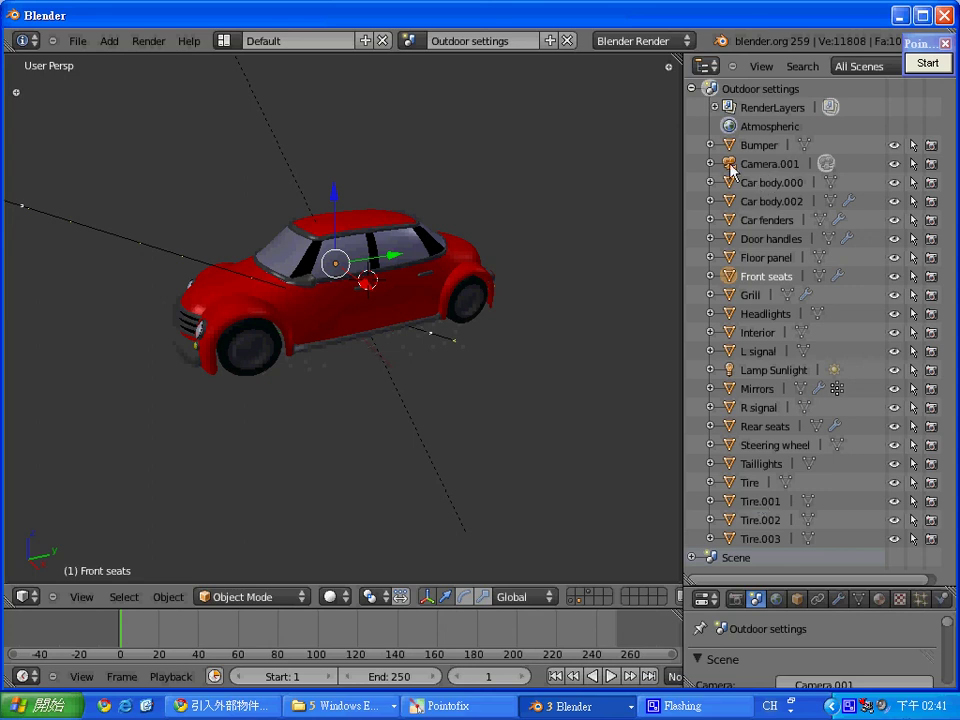
Select individual car parts in the viewport, then Car body.002 and Car body.000 in the Outliner
right_click(390, 305)
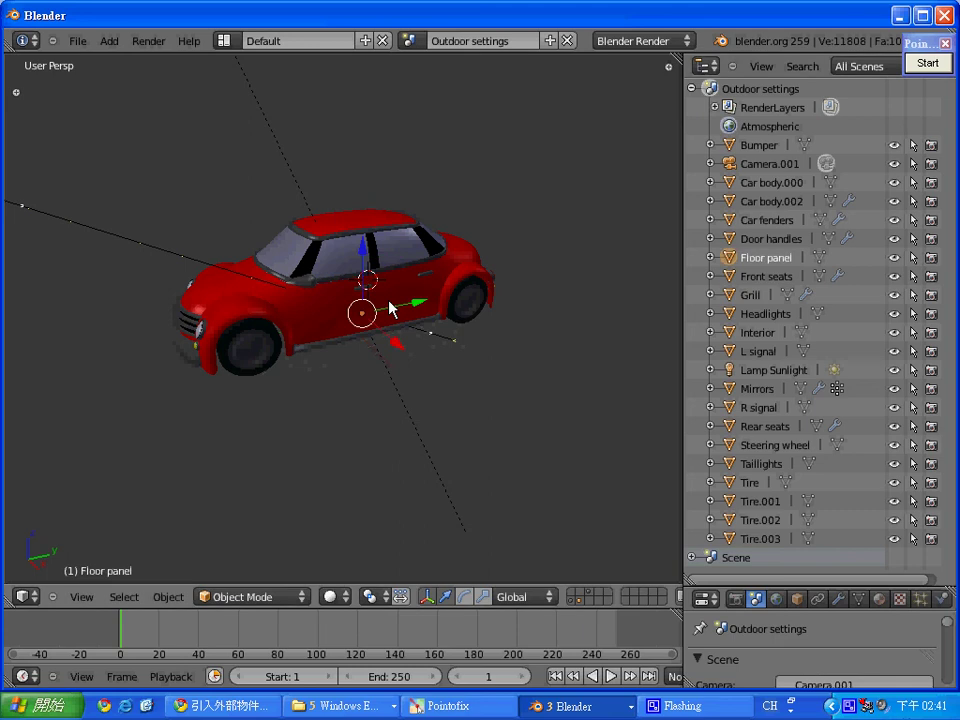
right_click(397, 284)
right_click(318, 222)
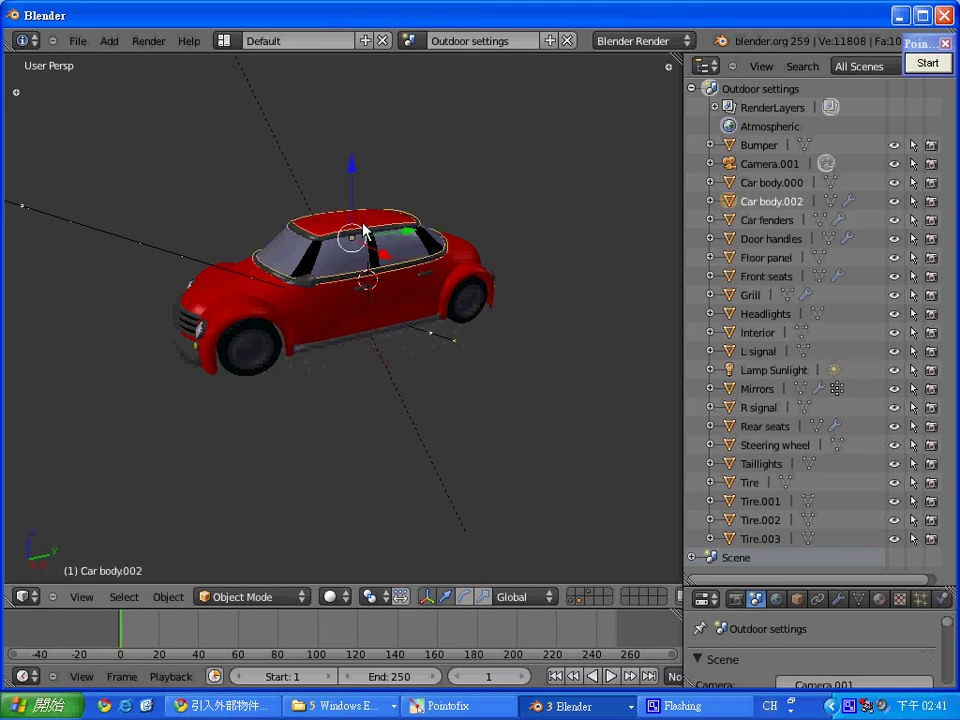
right_click(300, 315)
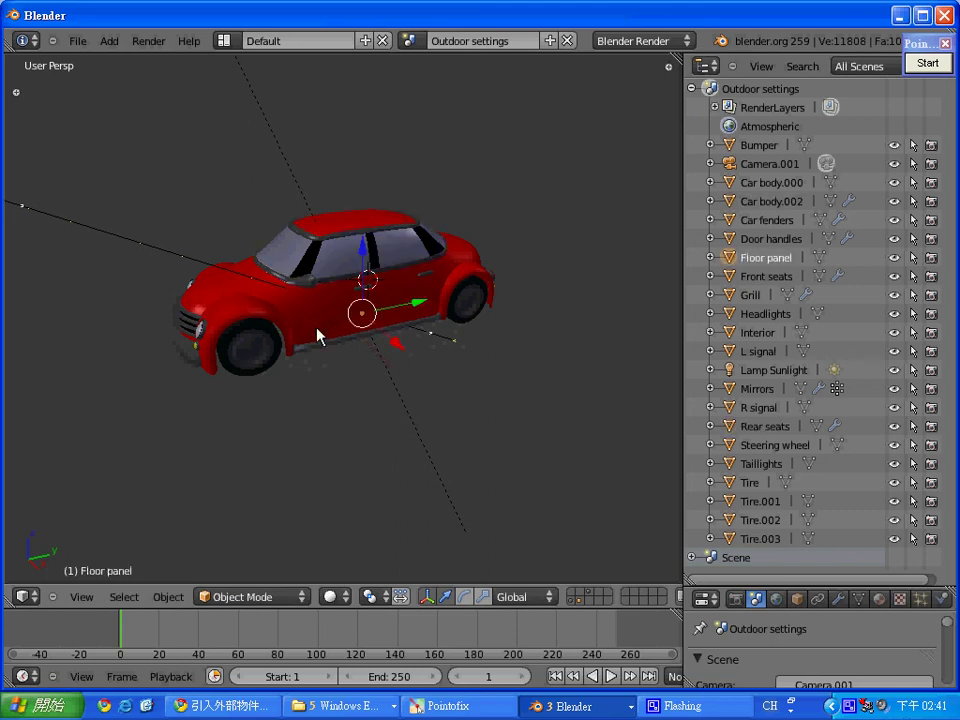
right_click(325, 332)
right_click(450, 287)
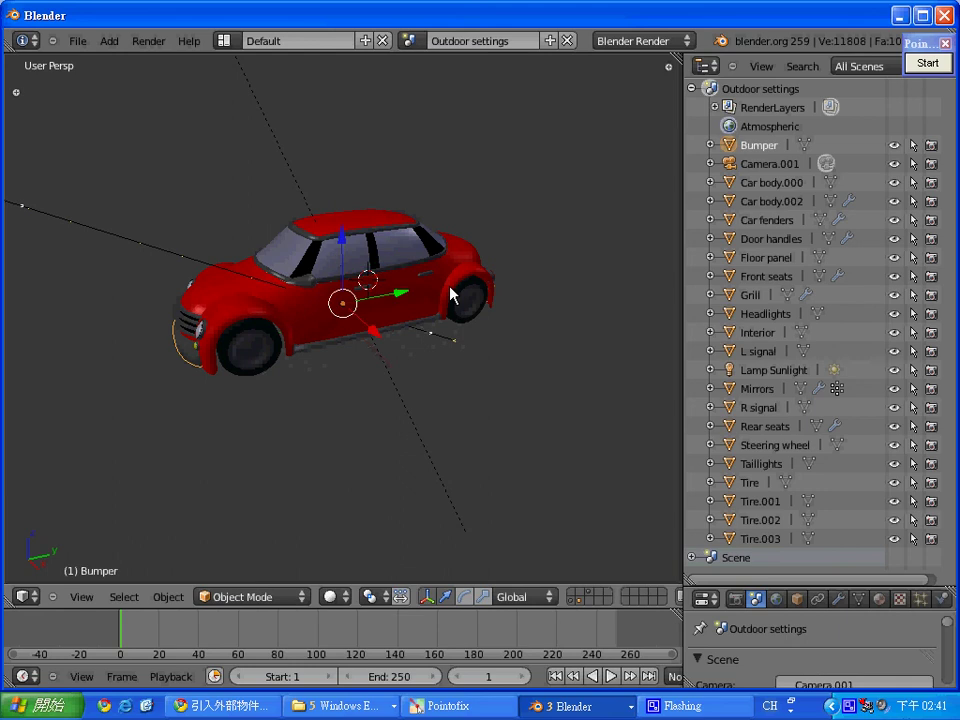
click(765, 201)
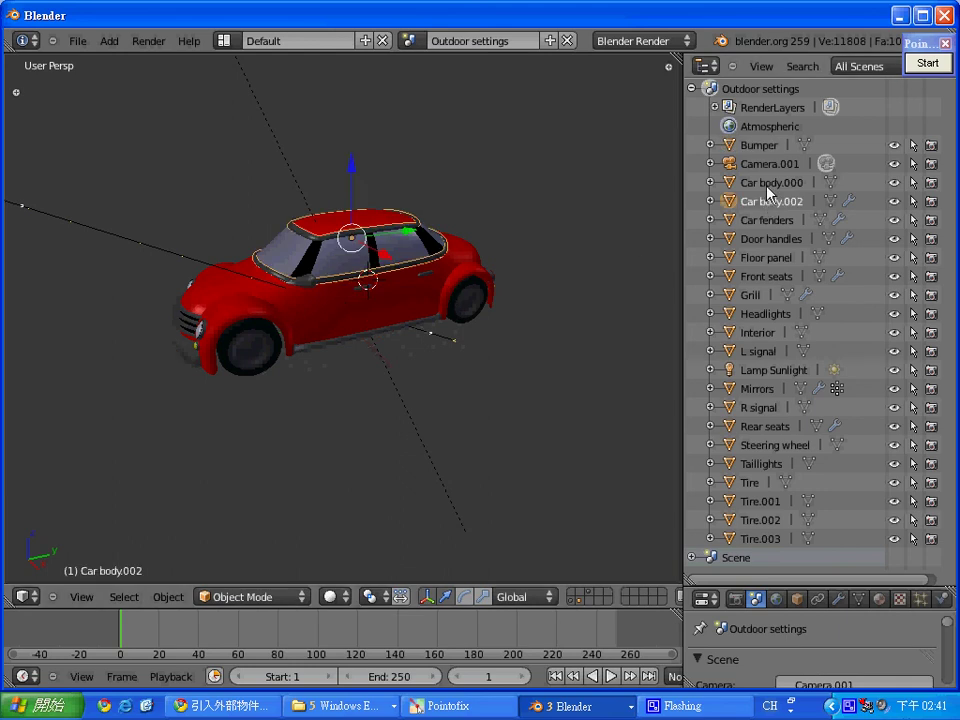
click(770, 184)
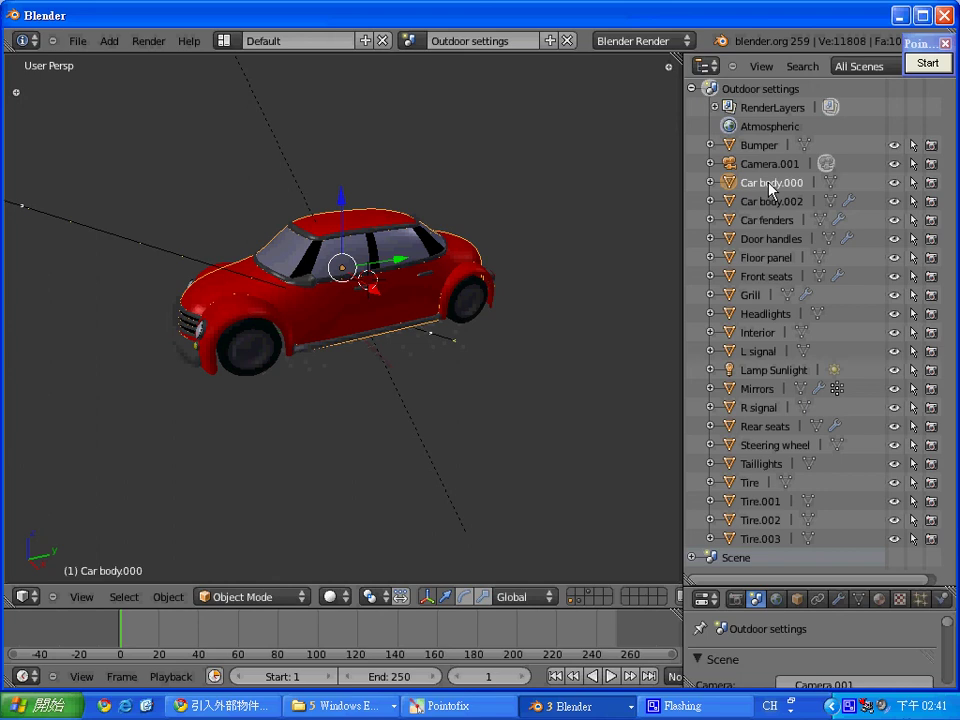
Box-select the whole car with B, then pick only Car body.000 in the Outliner
click(533, 357)
click(537, 370)
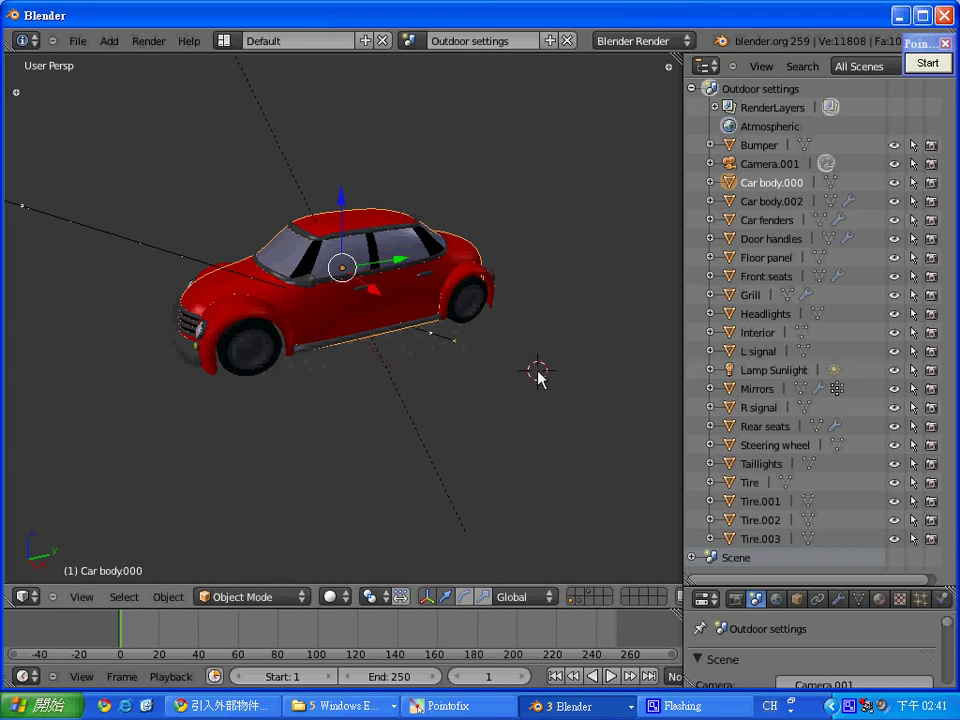
key(a)
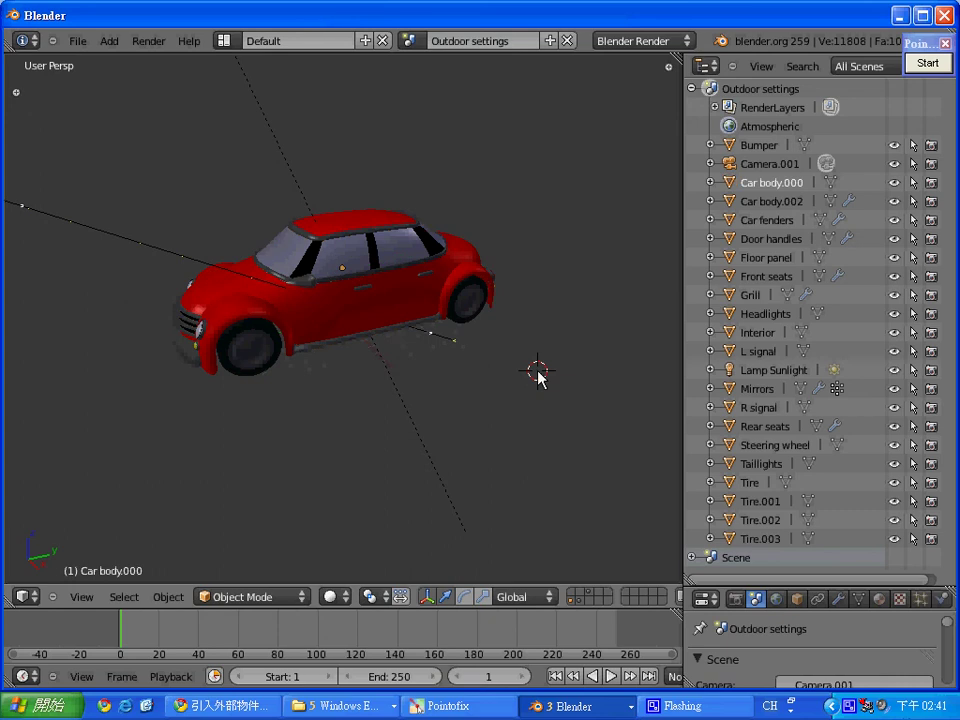
key(b)
mouse_move(537, 370)
mouse_down()
mouse_move(392, 332)
mouse_move(147, 228)
mouse_move(156, 199)
mouse_up()
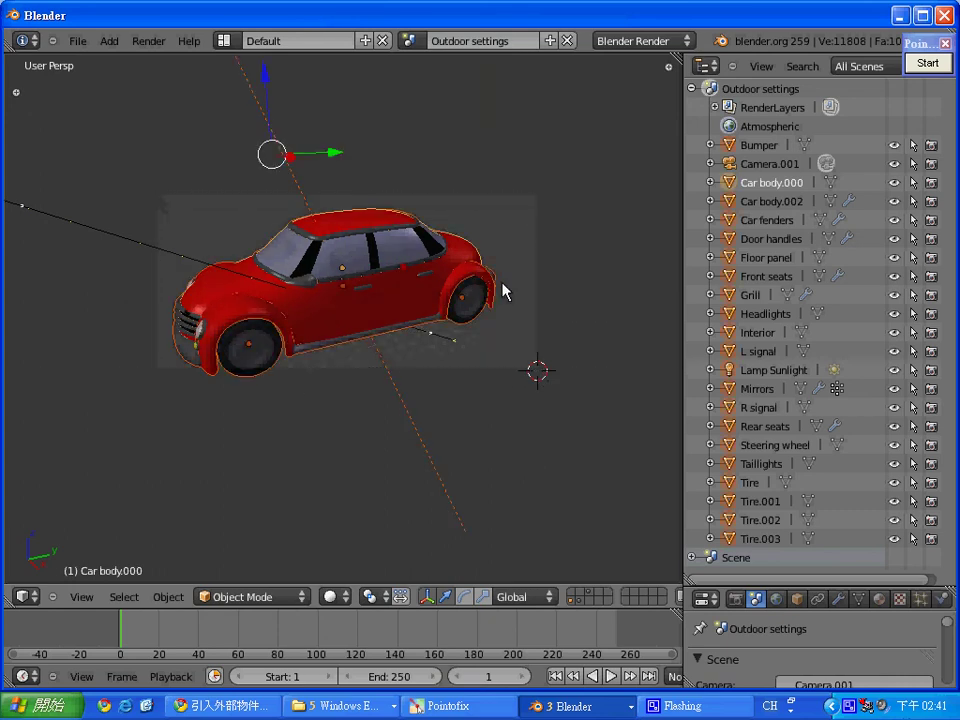
click(739, 186)
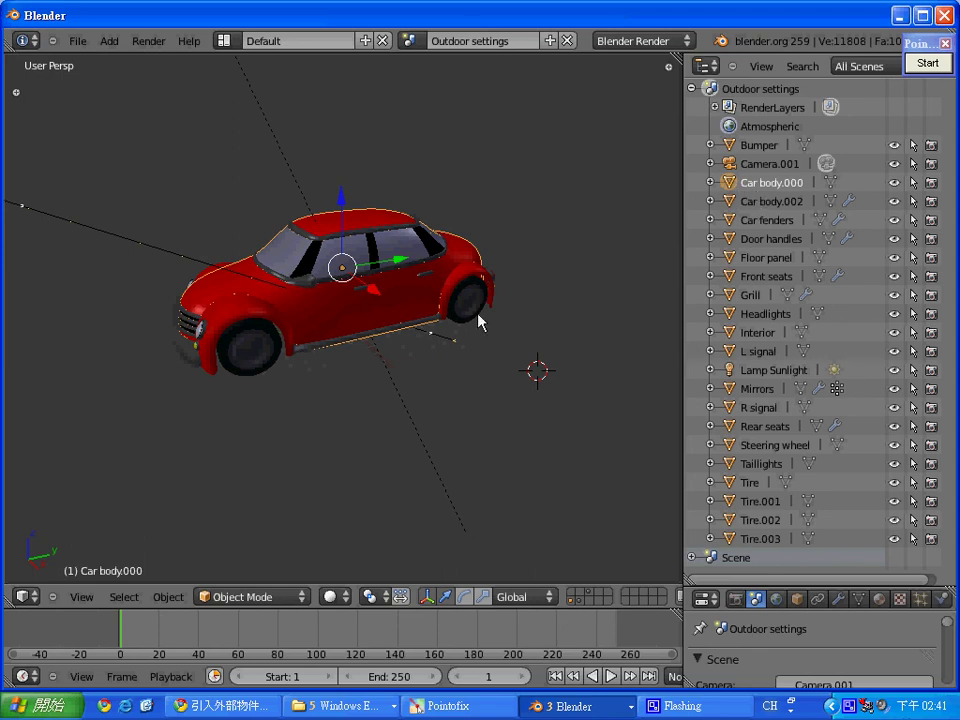
Box-select all the car parts again, then pick only the Bumper
click(503, 406)
key(b)
mouse_move(523, 415)
mouse_down()
mouse_move(306, 293)
mouse_move(169, 159)
mouse_up()
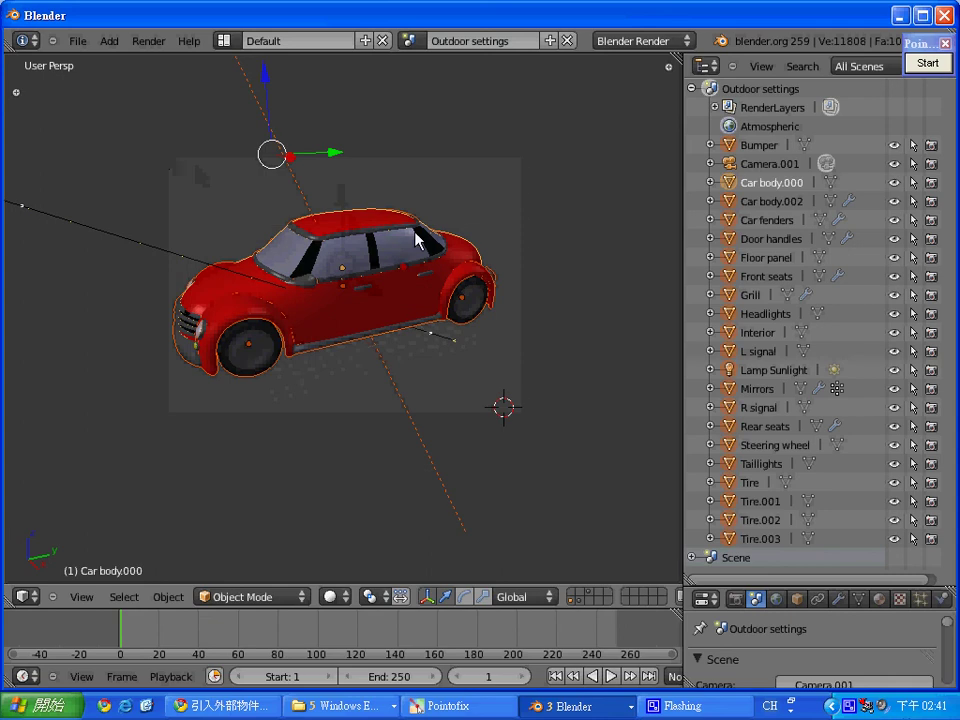
click(734, 150)
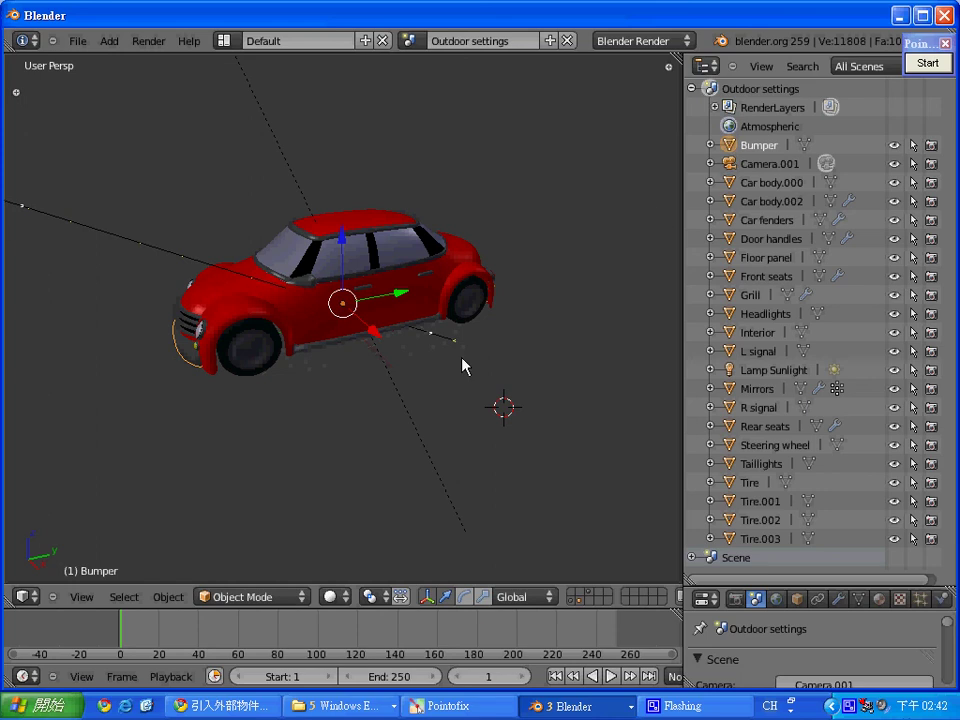
Box-select every car part once more, then deselect all with A
click(522, 380)
key(b)
drag(522, 380, 143, 187)
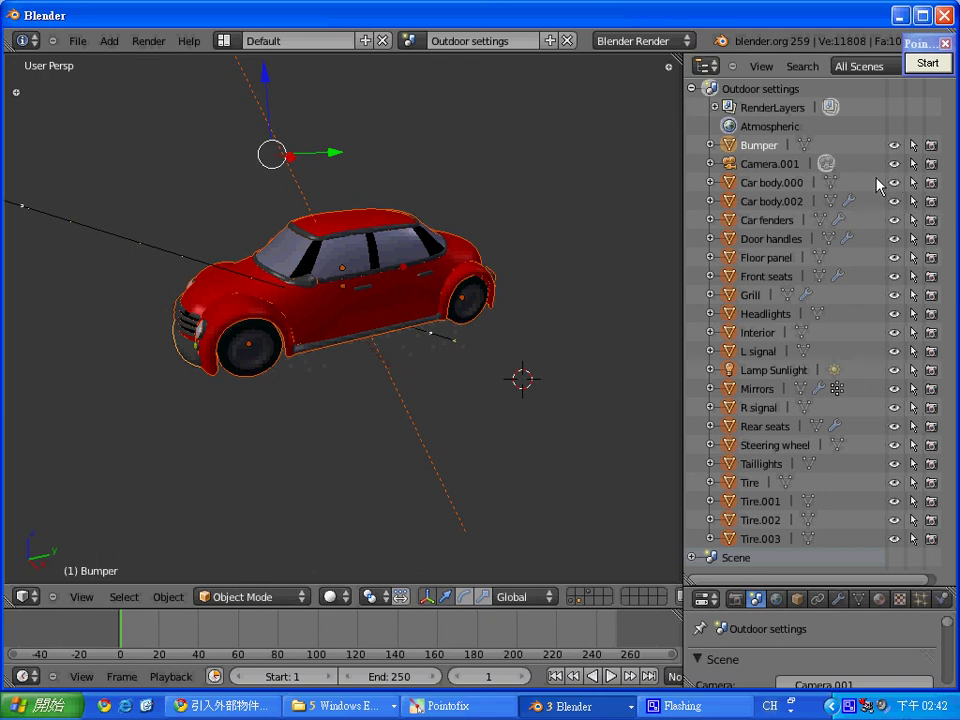
click(585, 306)
key(a)
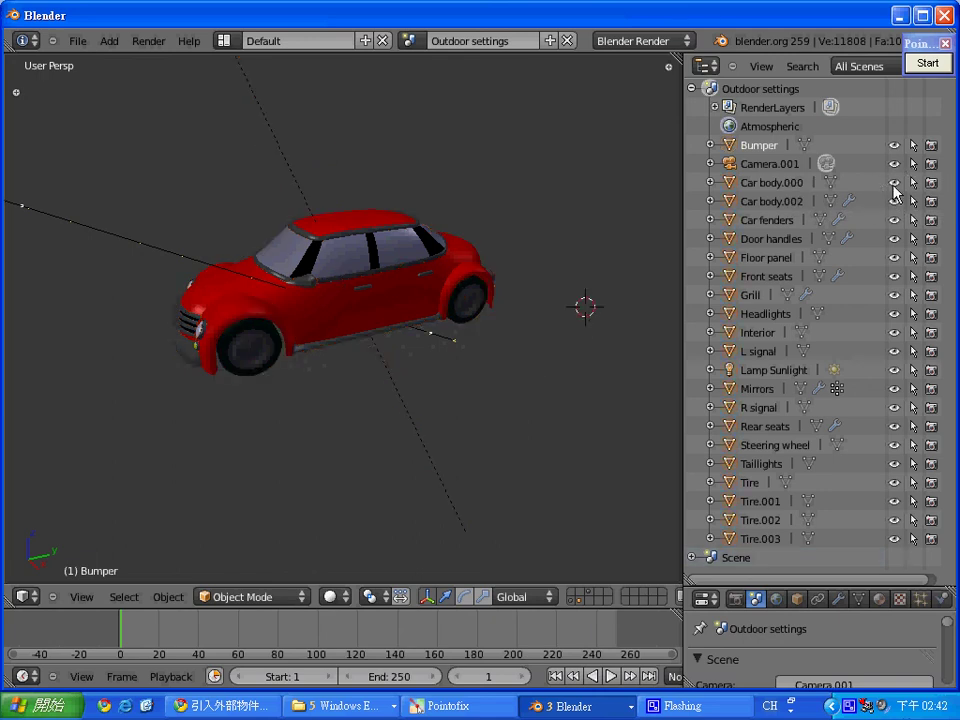
Hide Car body.000, Camera.001 and Bumper in the viewport to expose the interior
click(894, 184)
click(894, 184)
click(894, 184)
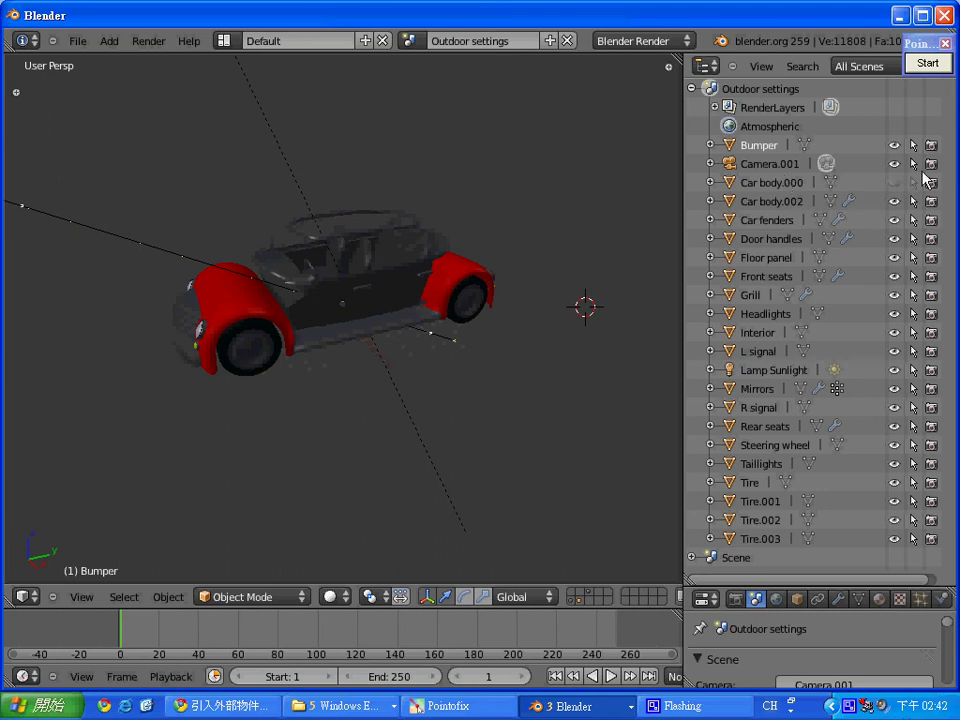
click(894, 164)
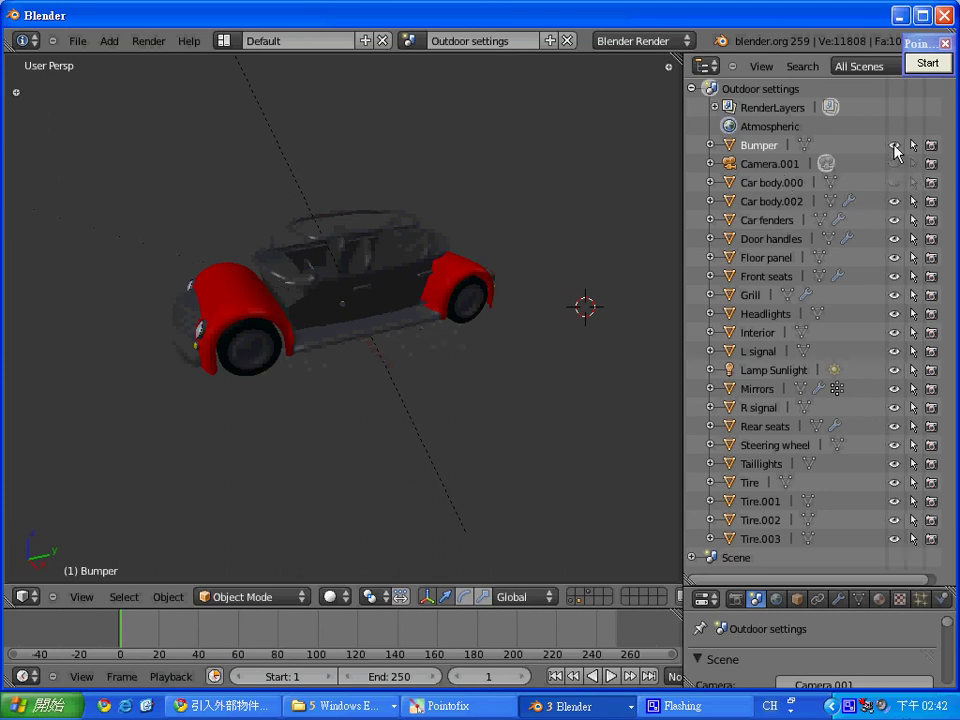
click(894, 145)
Box-select all the remaining visible car parts, retrying until they are all selected
key(b)
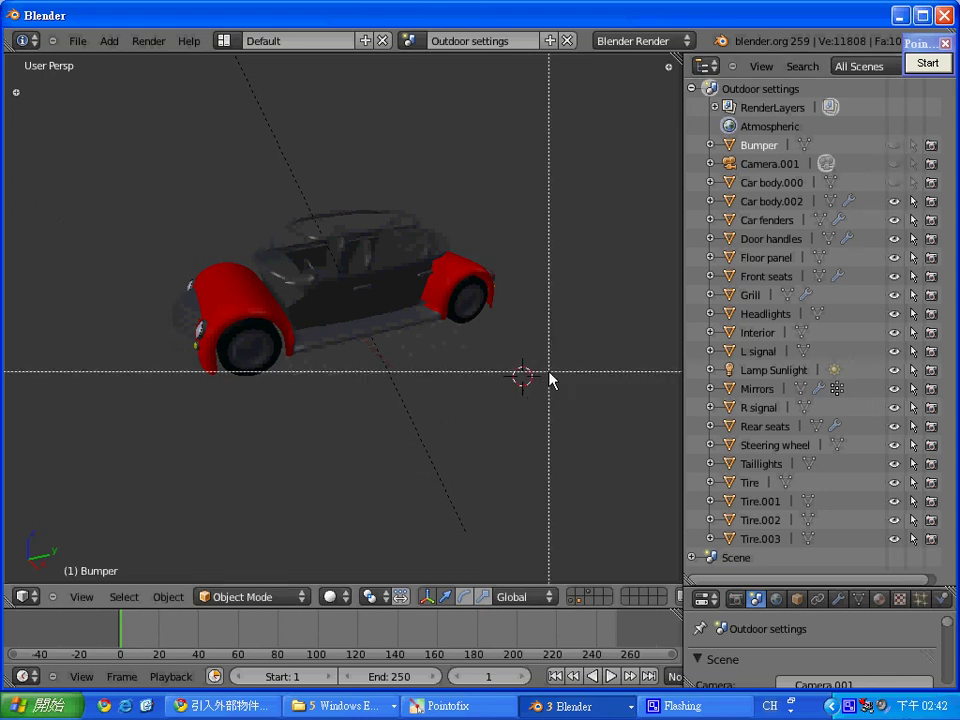
mouse_move(549, 372)
mouse_down()
mouse_move(237, 284)
mouse_move(104, 200)
mouse_up()
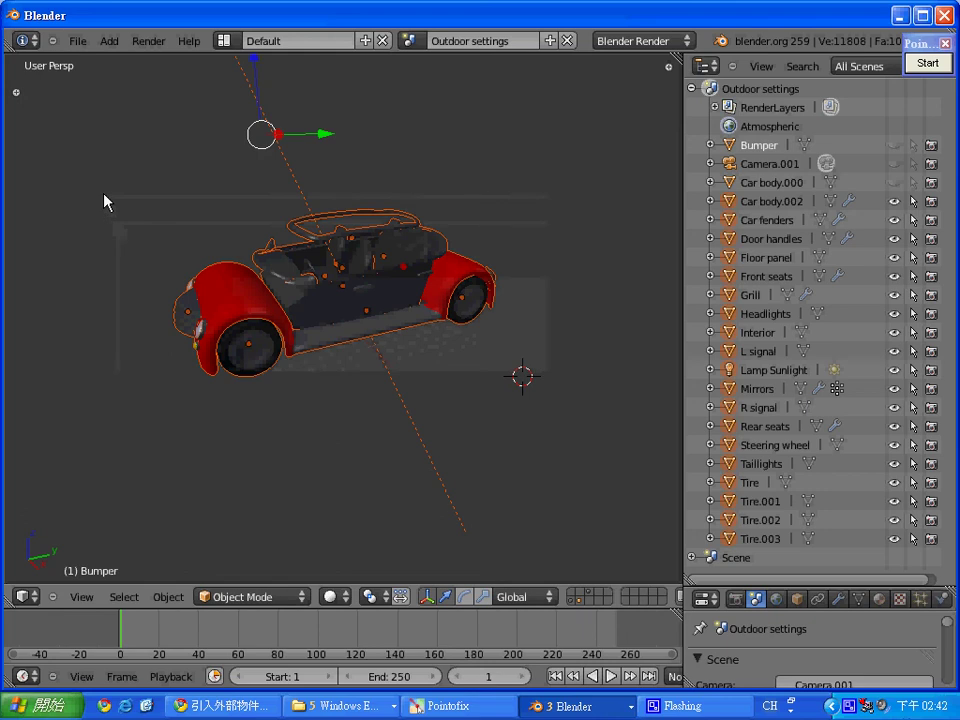
click(450, 358)
click(501, 392)
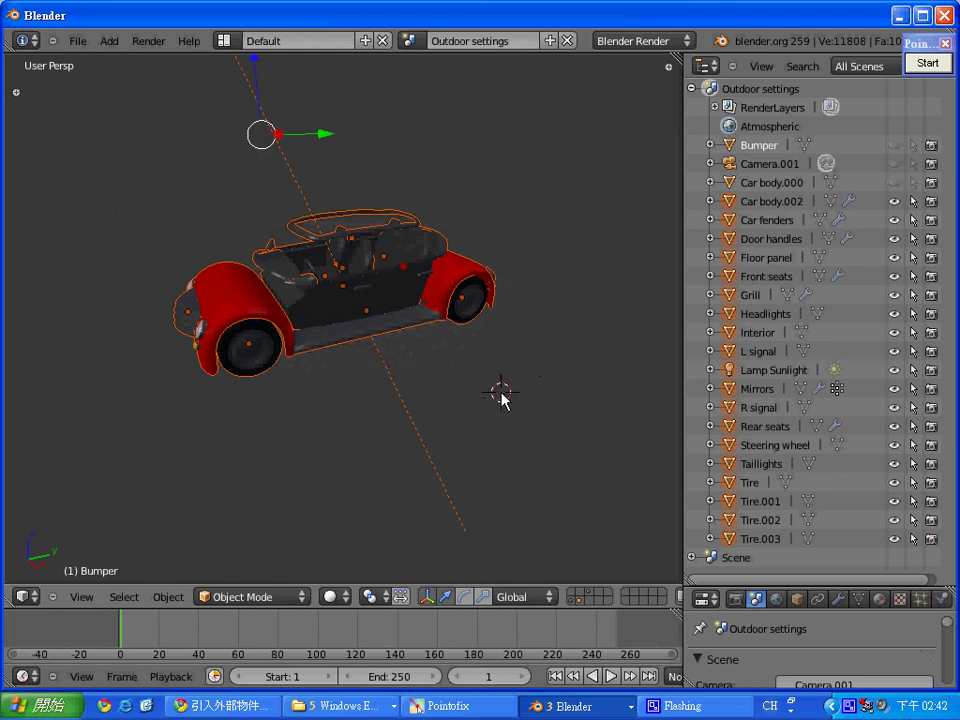
key(a)
click(521, 388)
key(b)
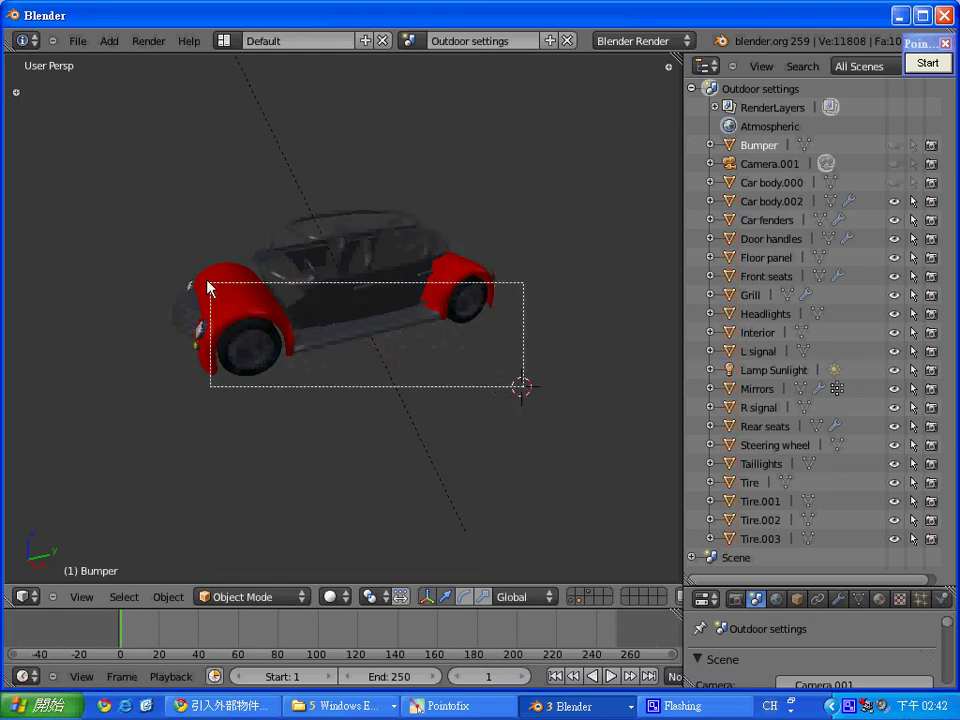
drag(521, 387, 114, 206)
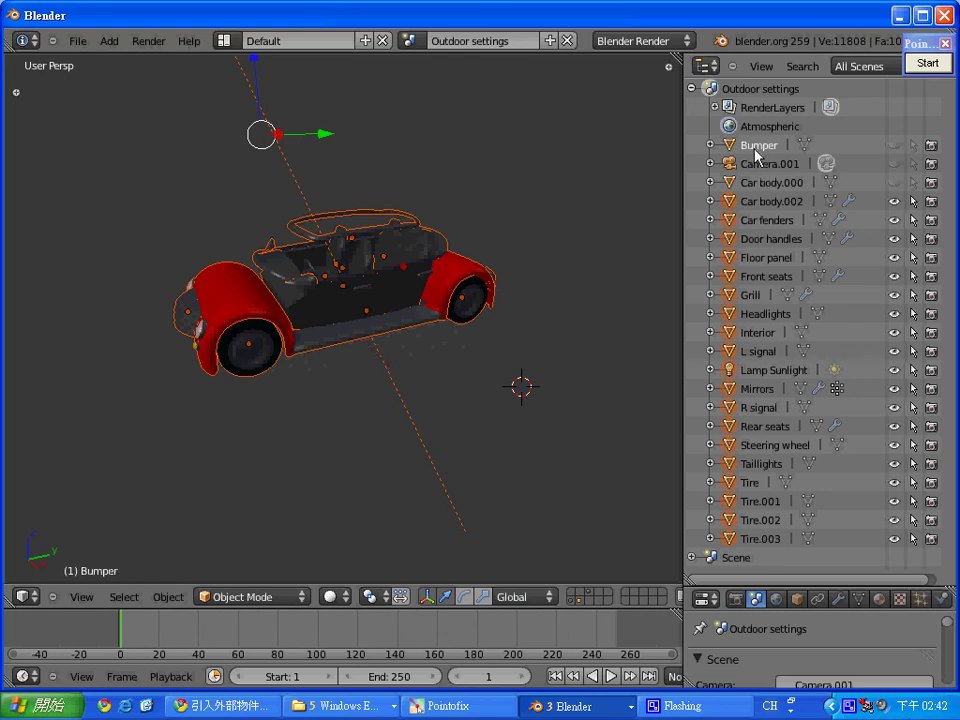
key(a)
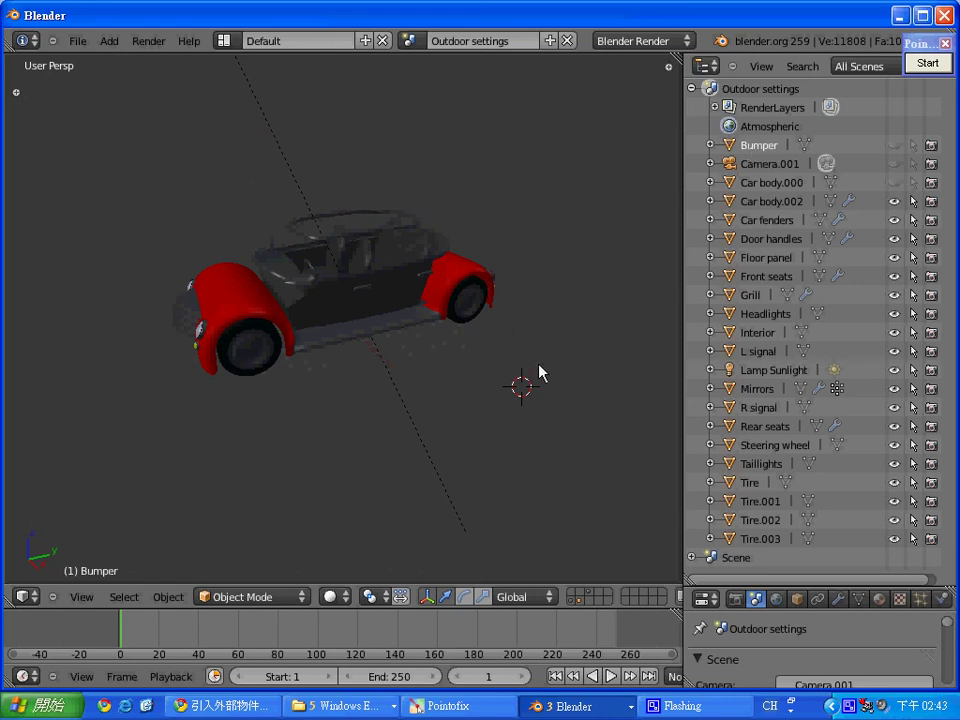
key(b)
mouse_move(535, 375)
mouse_down()
mouse_move(99, 162)
mouse_move(128, 184)
mouse_up()
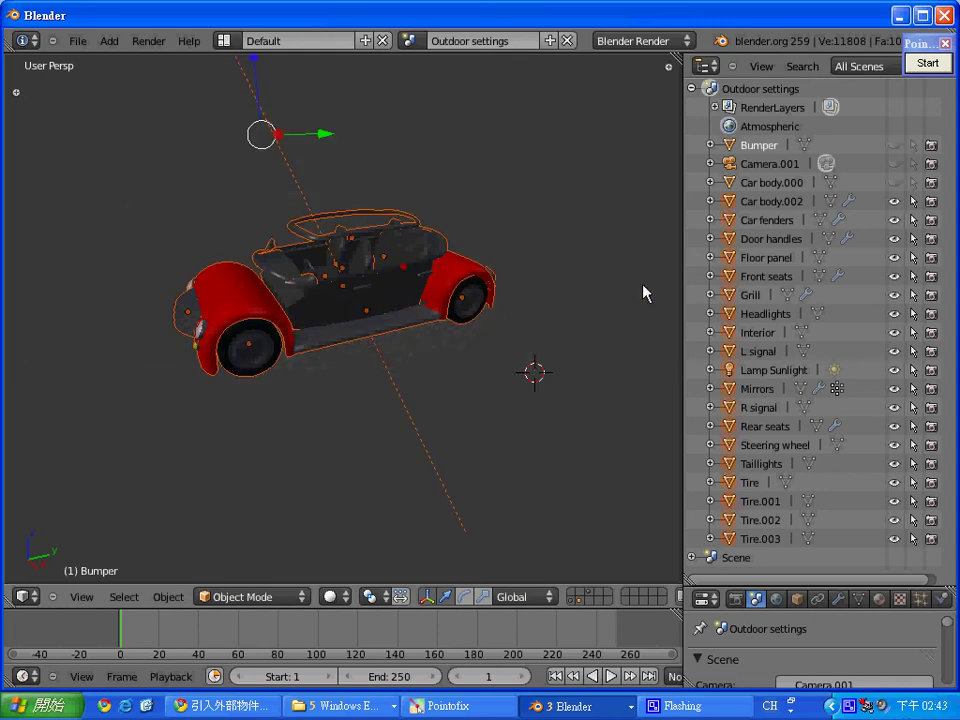
Open the tutorial's 大綱管理器 (Outliner) article in a new Chrome tab
click(215, 705)
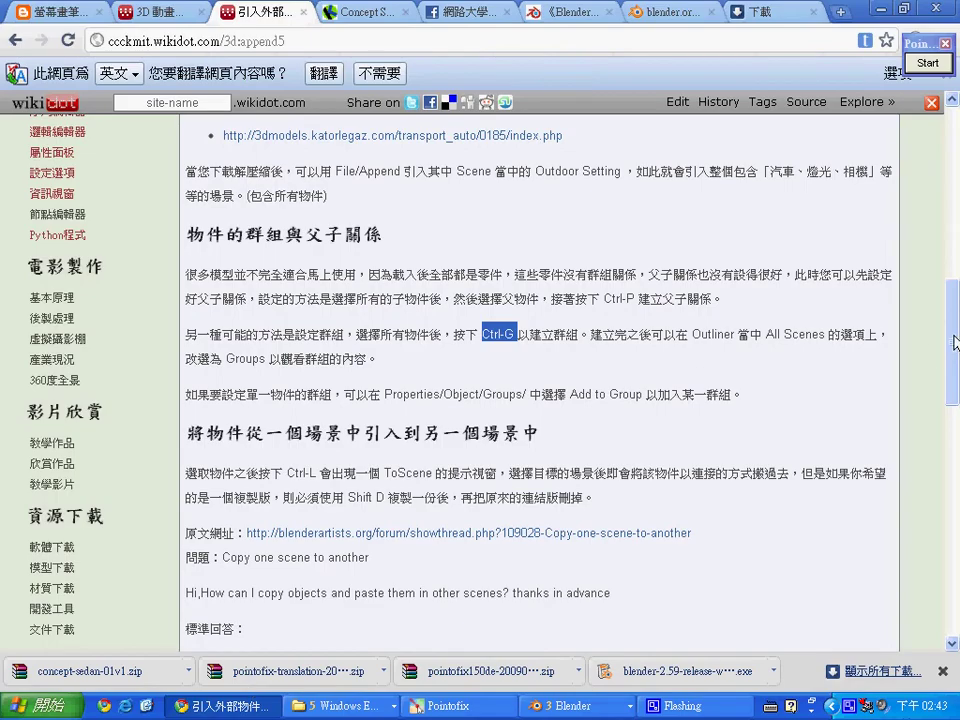
mouse_move(955, 350)
mouse_down()
mouse_move(955, 440)
mouse_move(955, 163)
mouse_move(955, 229)
mouse_up()
right_click(78, 426)
click(104, 435)
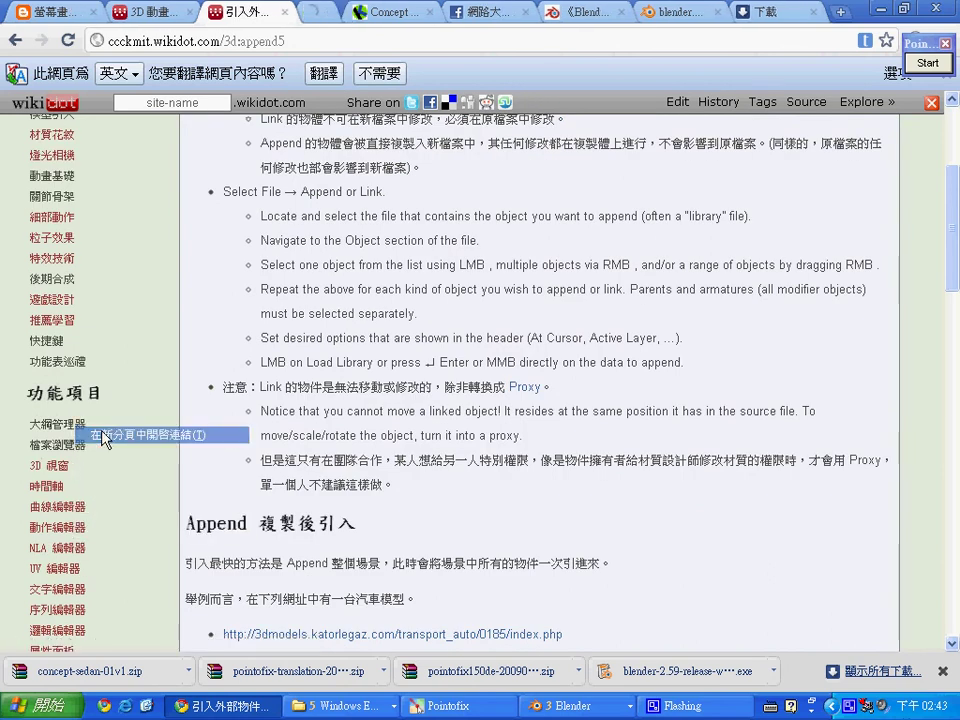
click(320, 11)
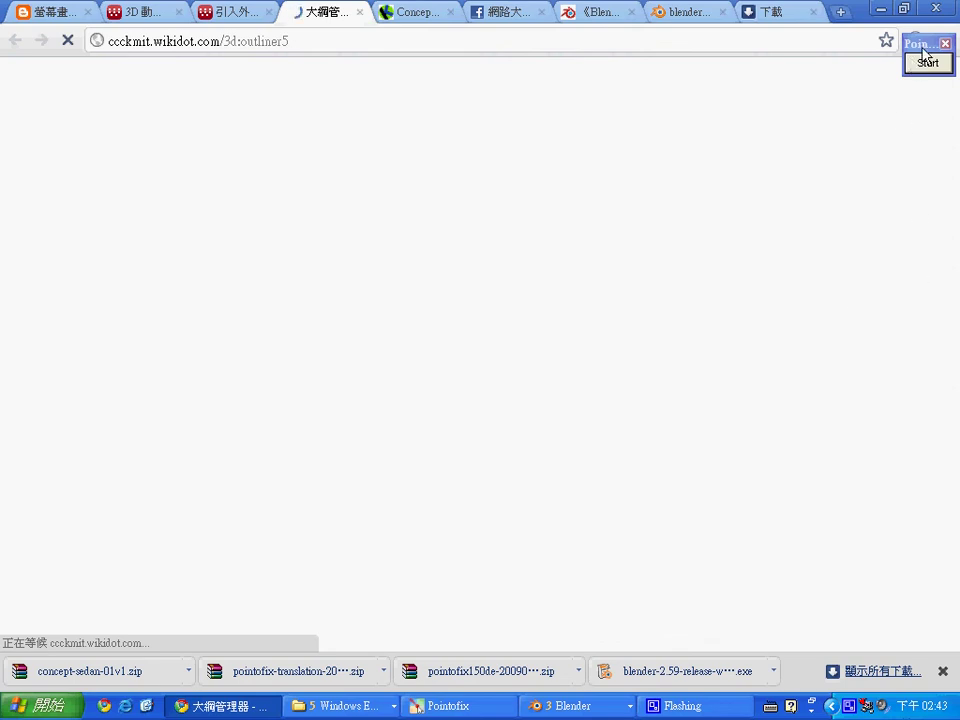
Scroll through the article, then bring the Blender scene back to the front
scroll(955, 180, down, 1)
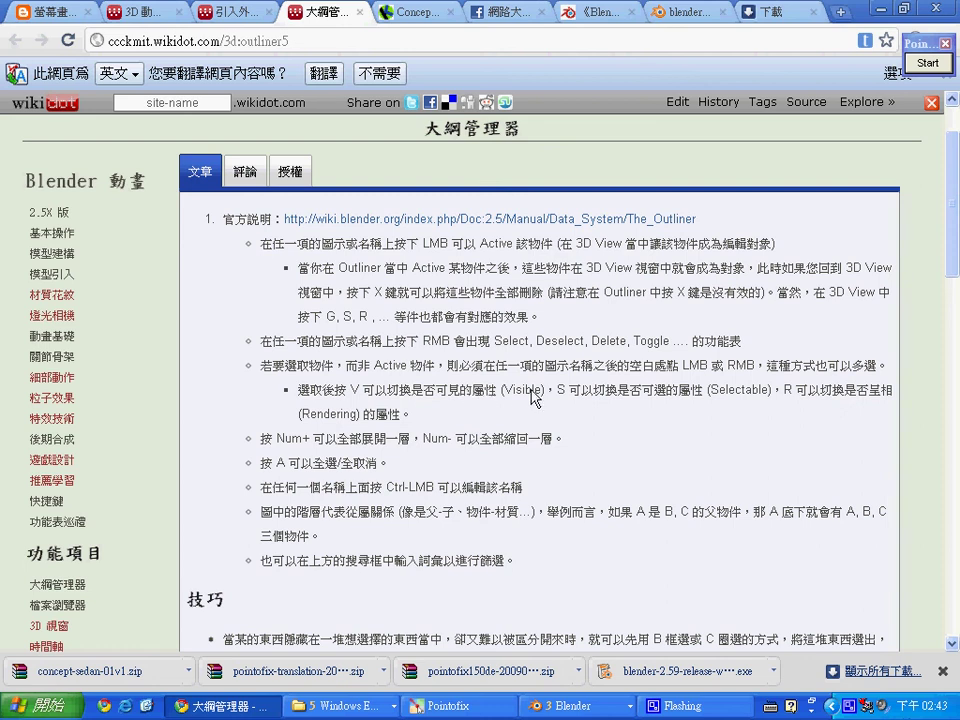
click(585, 708)
click(590, 655)
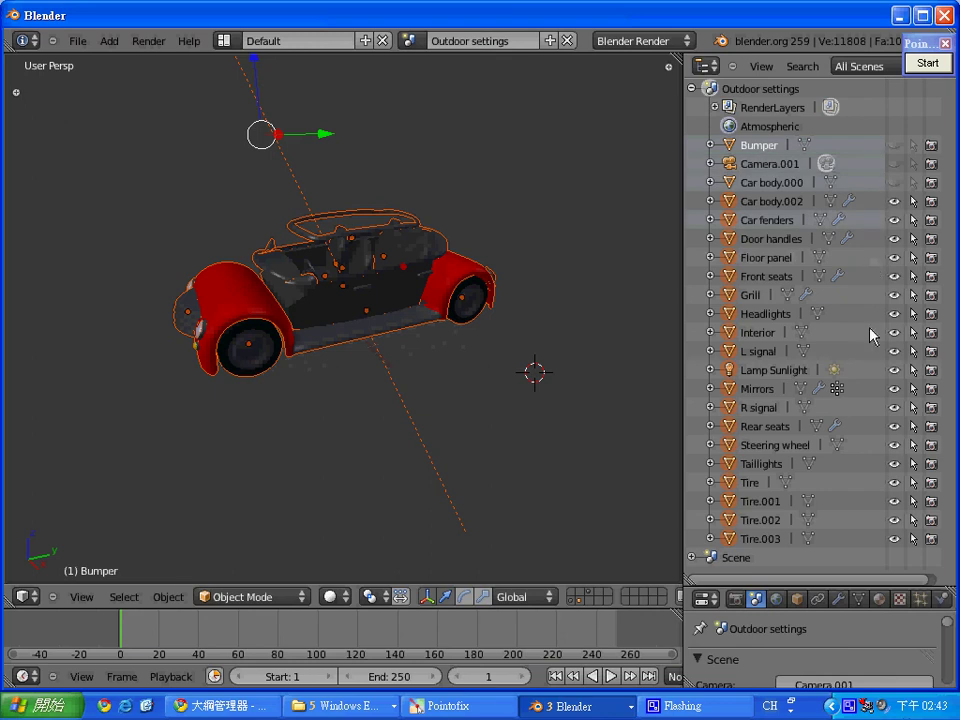
Try selecting Camera.001 and Car body.000, then clear the selection
click(752, 166)
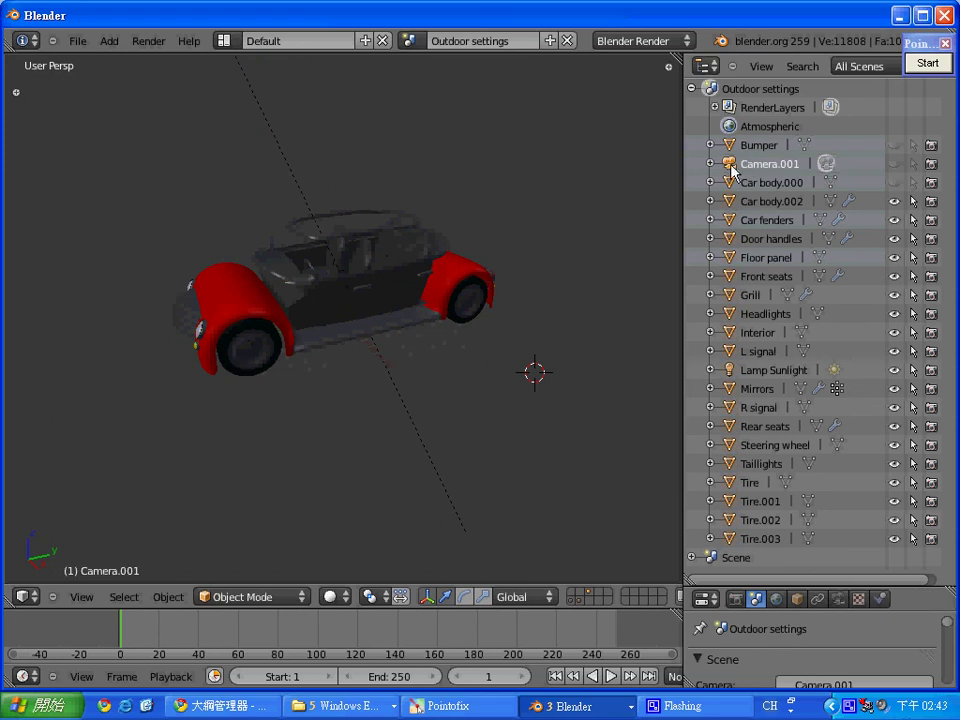
click(733, 181)
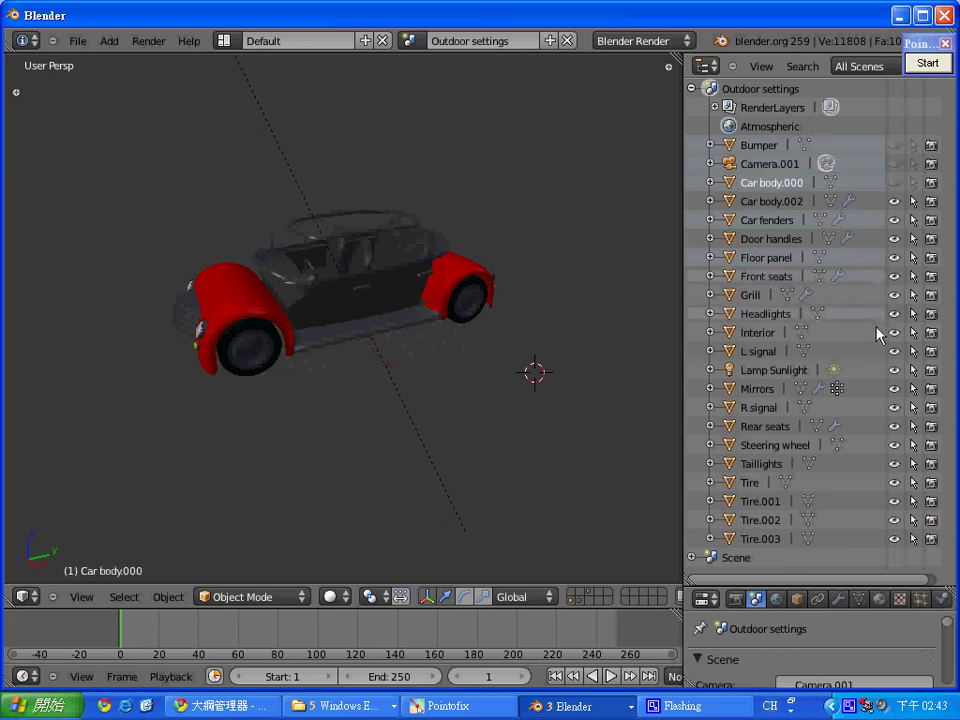
key(a)
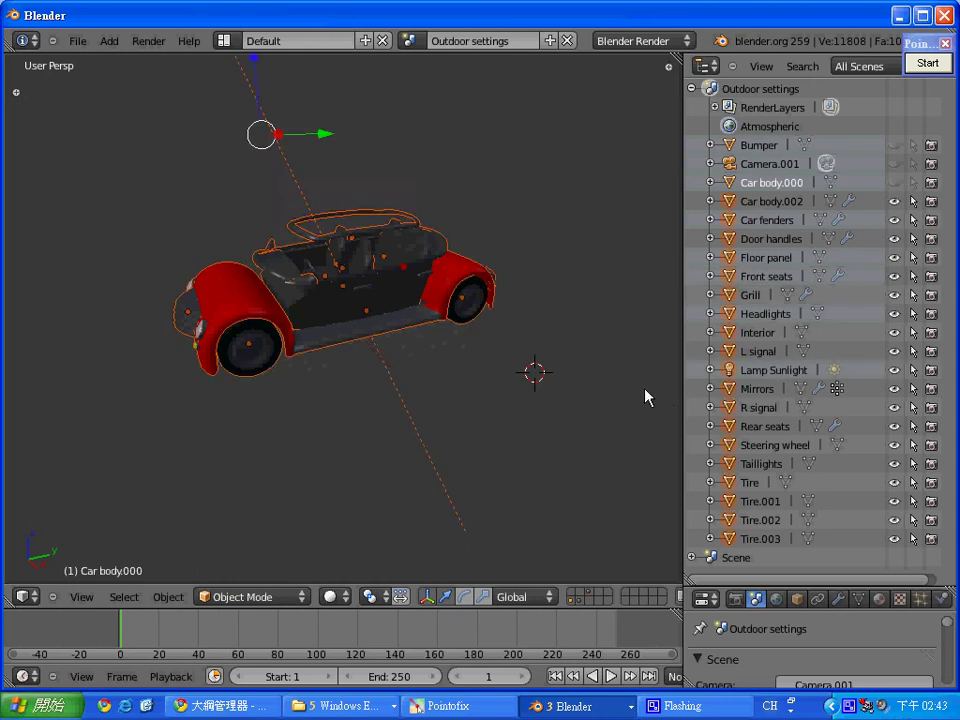
key(a)
click(637, 386)
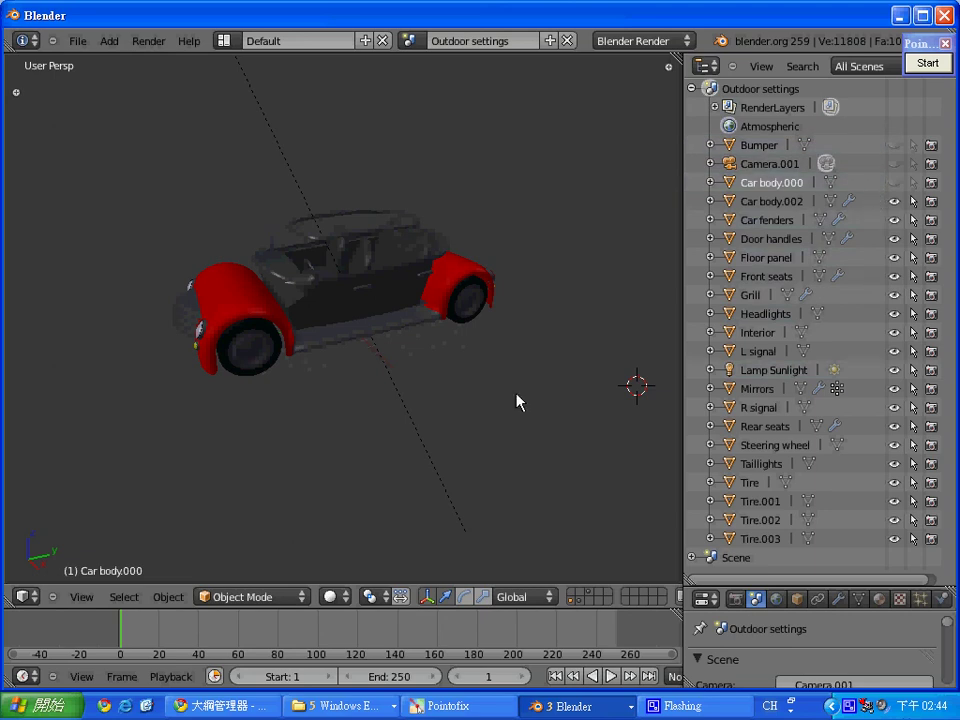
click(536, 373)
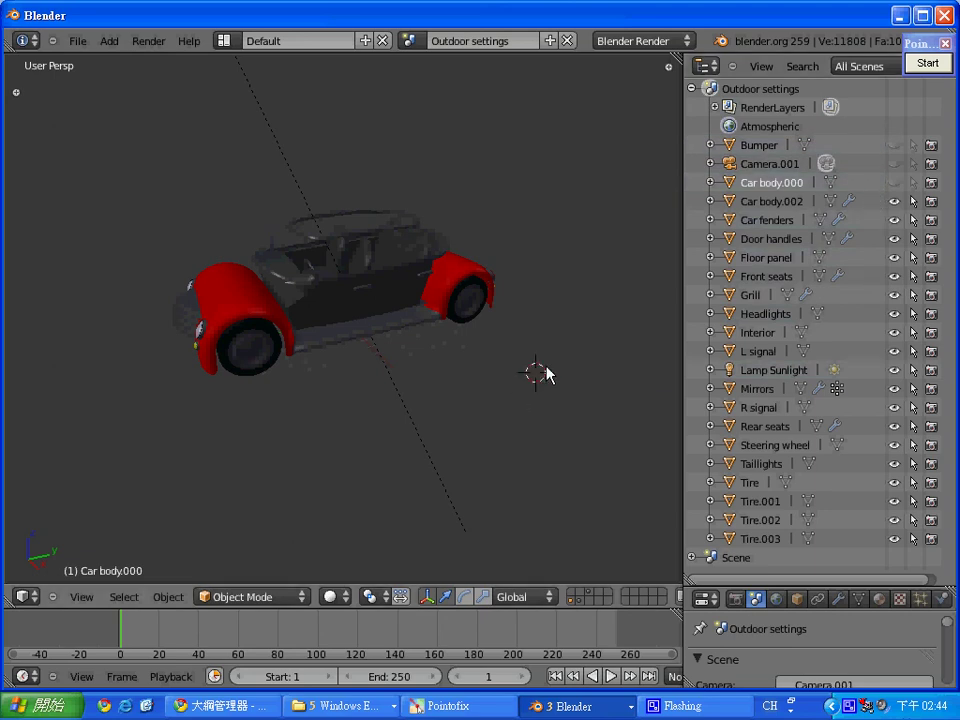
Box-select the visible car parts and unhide Car body.000
key(b)
drag(545, 367, 101, 205)
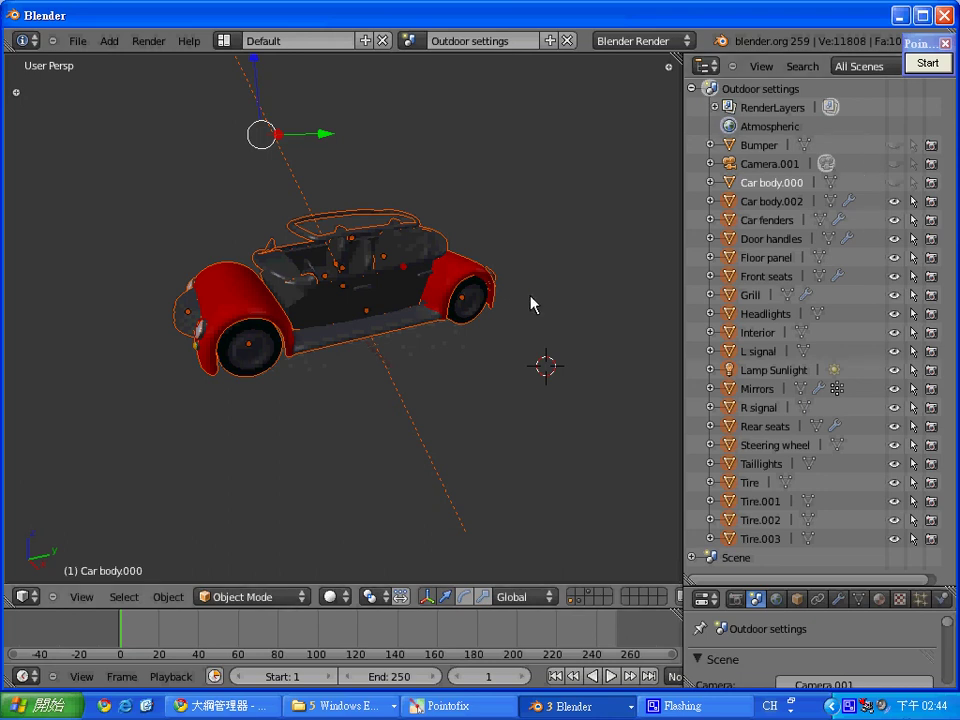
click(896, 183)
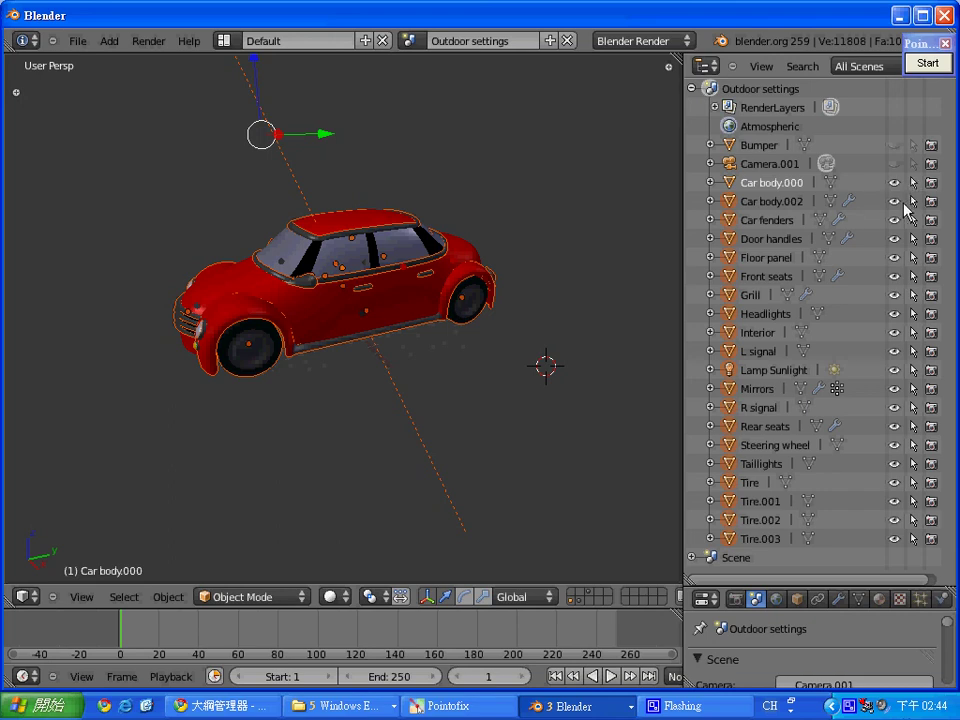
Parent the selected car parts to the Floor panel with Ctrl+P
right_click(389, 302)
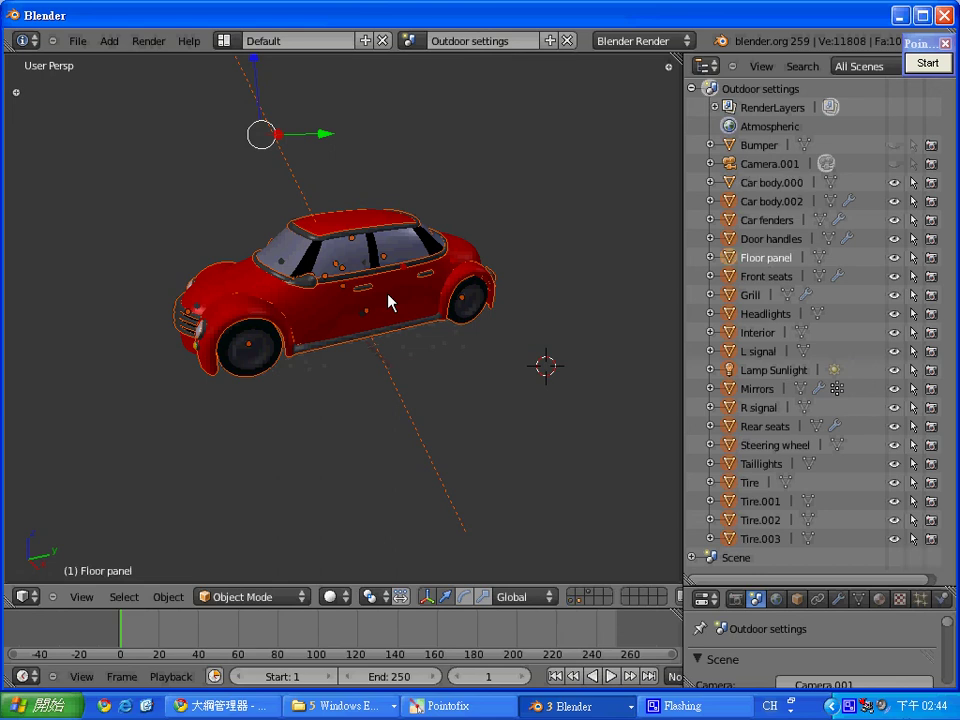
key(ctrl+p)
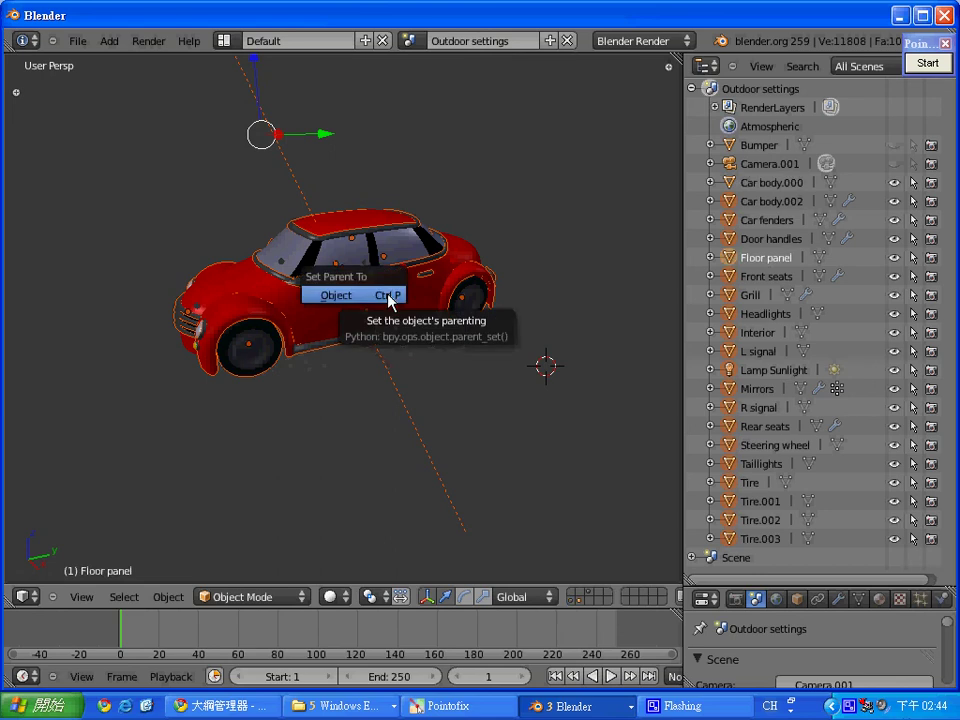
click(389, 296)
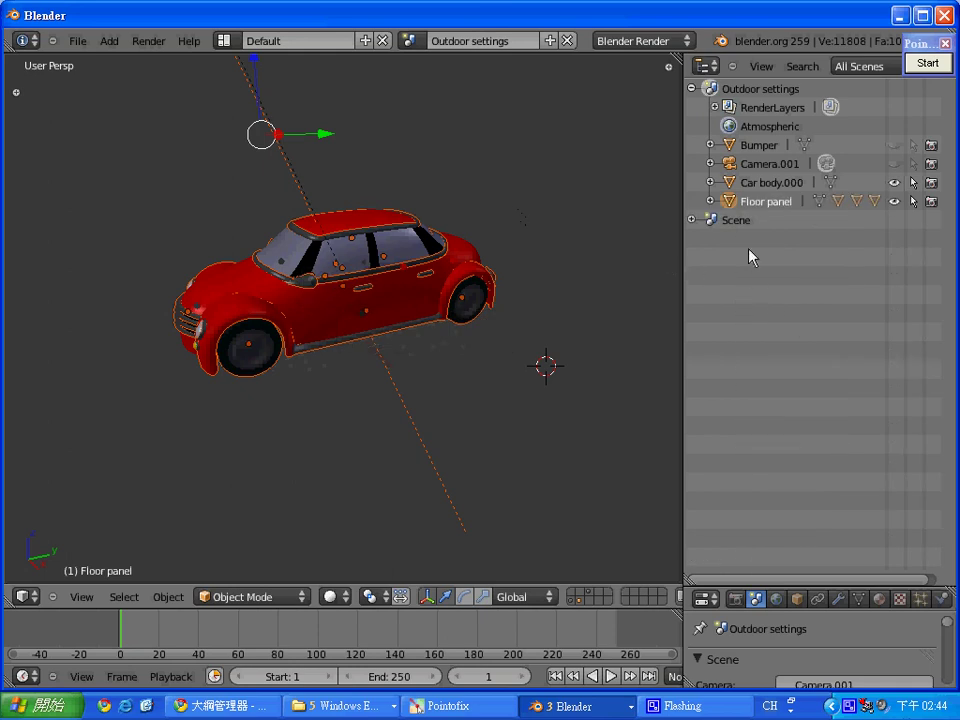
Expand Floor panel in the Outliner and clear its children's parent with Alt+P
click(710, 201)
click(710, 201)
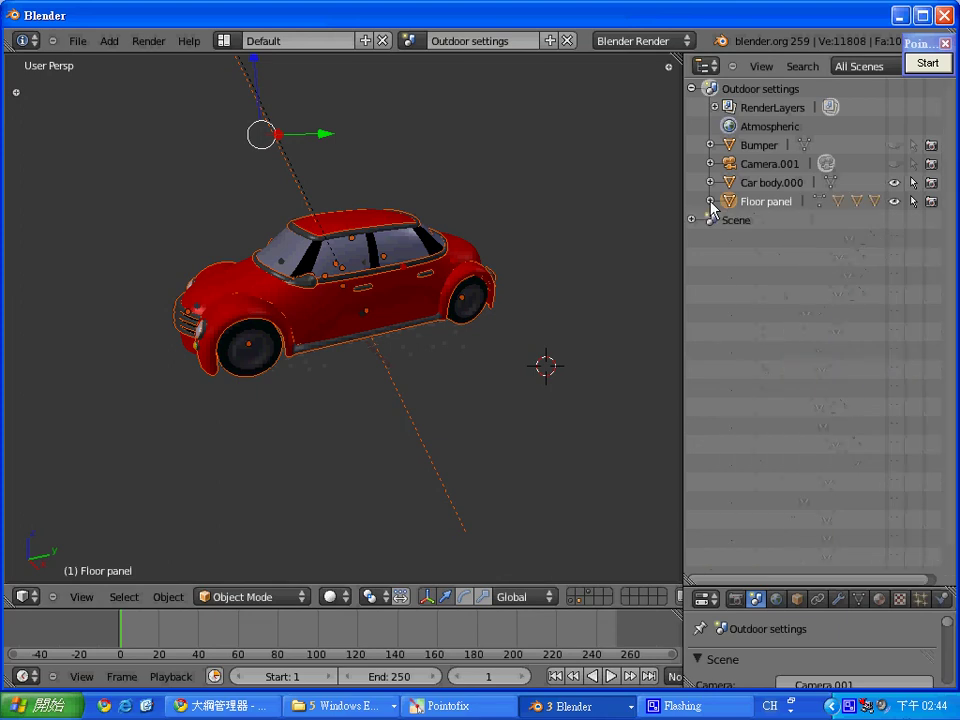
click(710, 201)
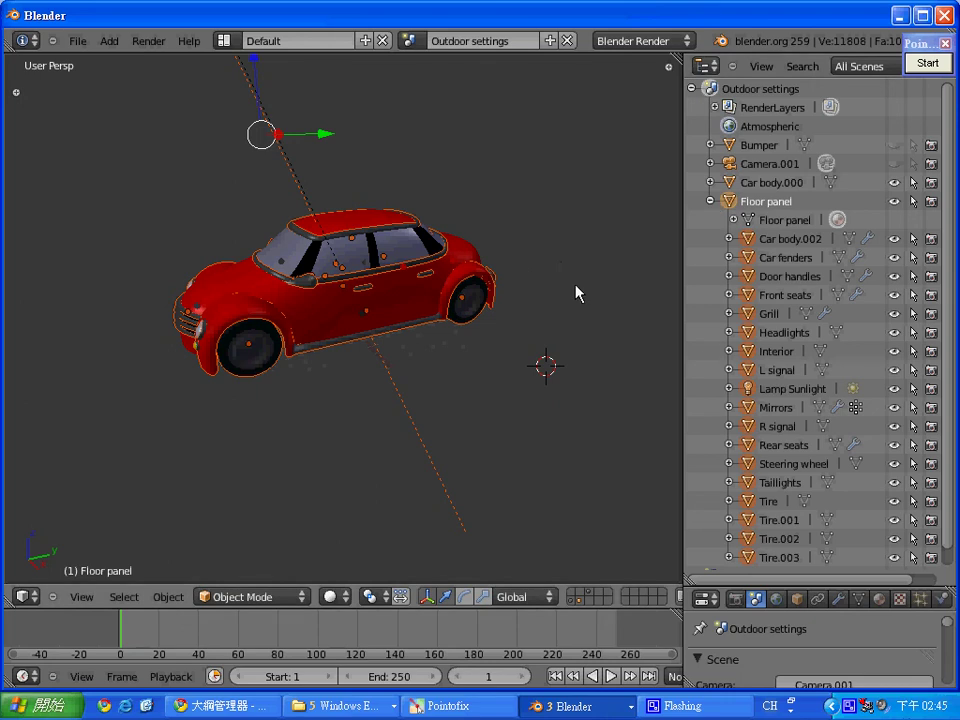
key(alt+p)
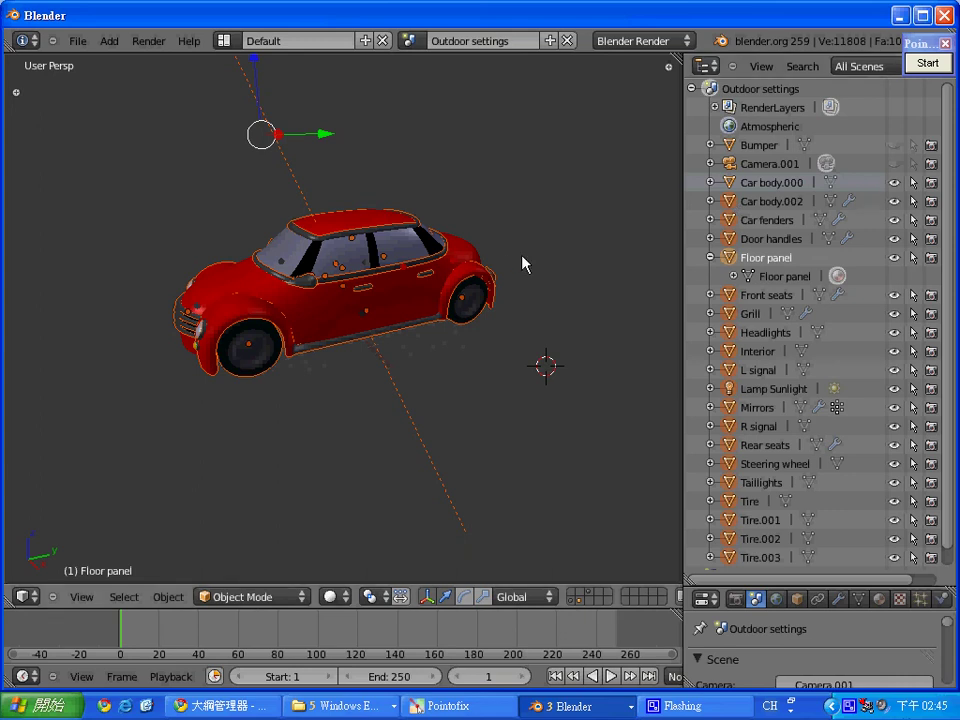
click(729, 184)
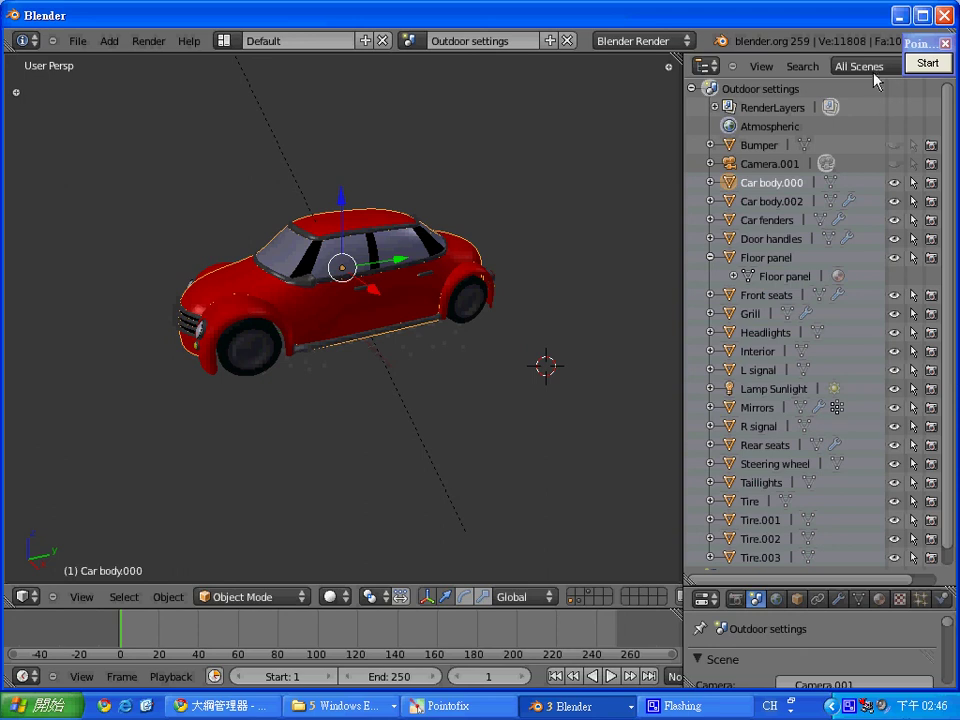
Check the Outliner's Groups view, then return it to listing all scene objects
click(874, 70)
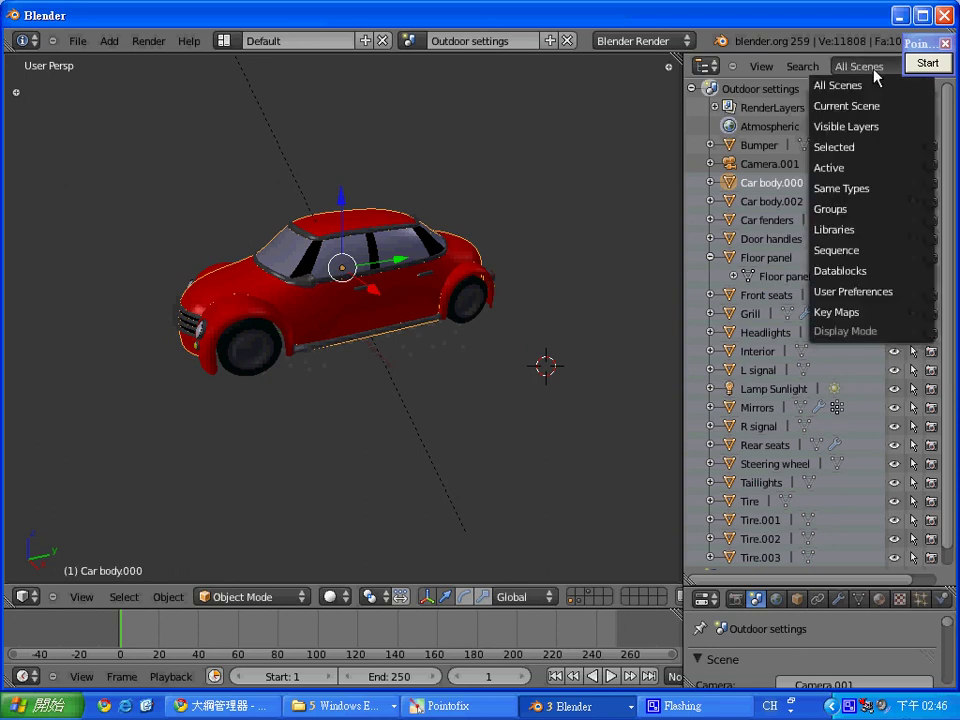
click(872, 210)
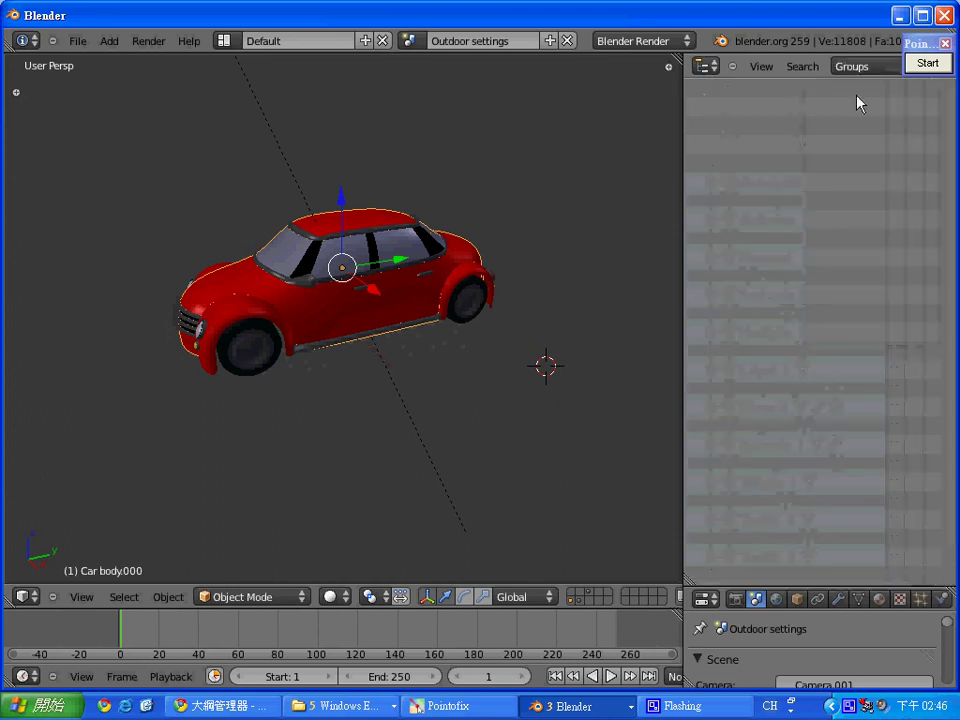
click(860, 66)
click(821, 90)
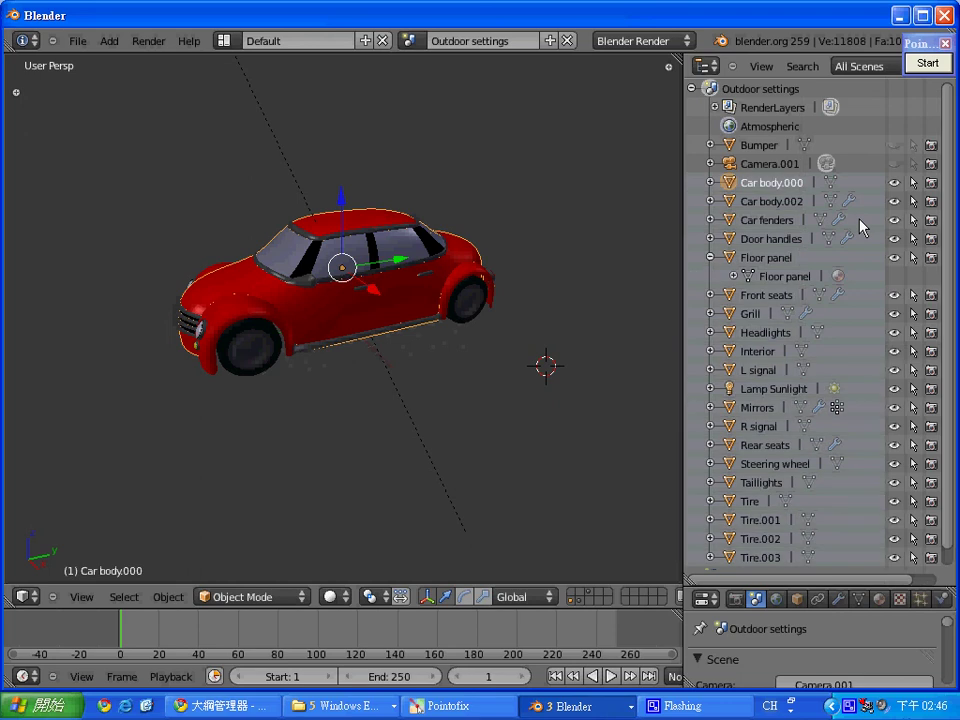
Box-select all the car's parts in the 3D view and group them with Ctrl+G
click(508, 380)
key(b)
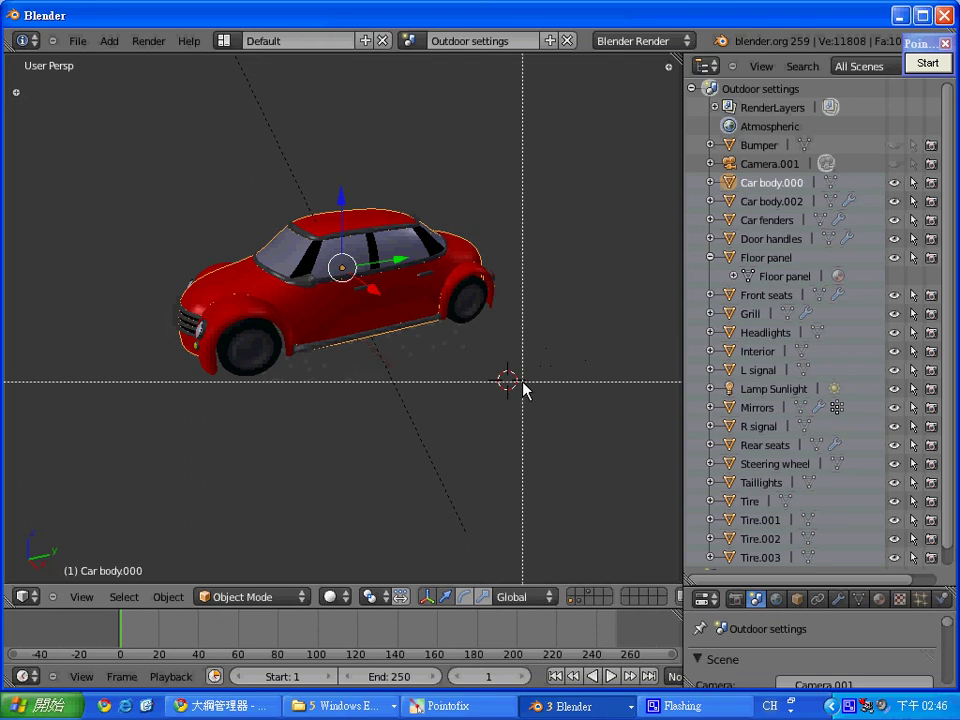
drag(522, 381, 118, 190)
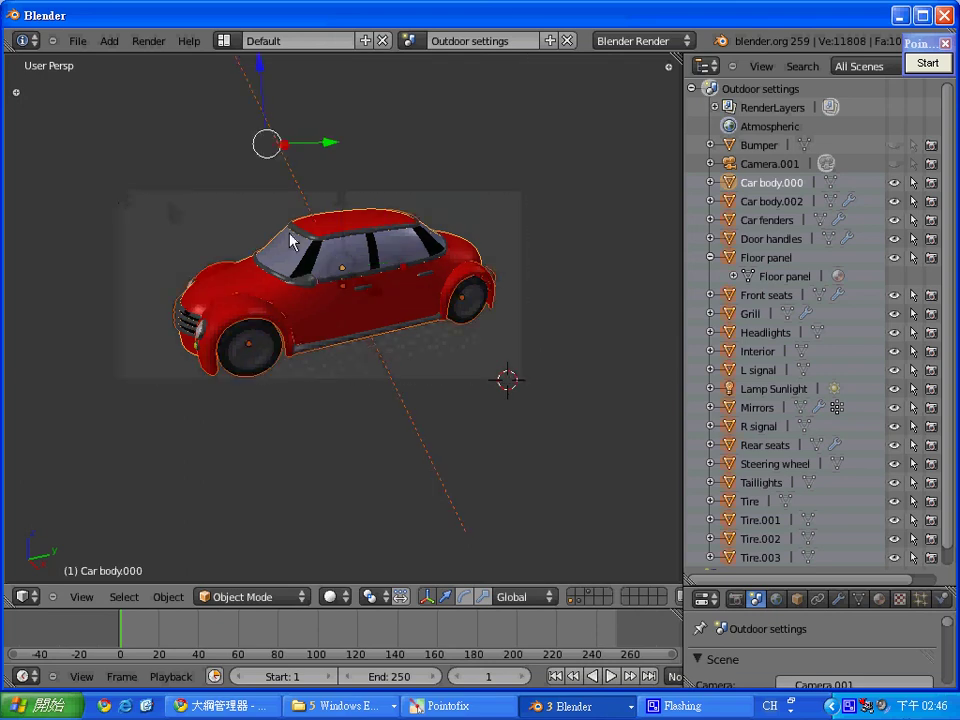
key(ctrl+g)
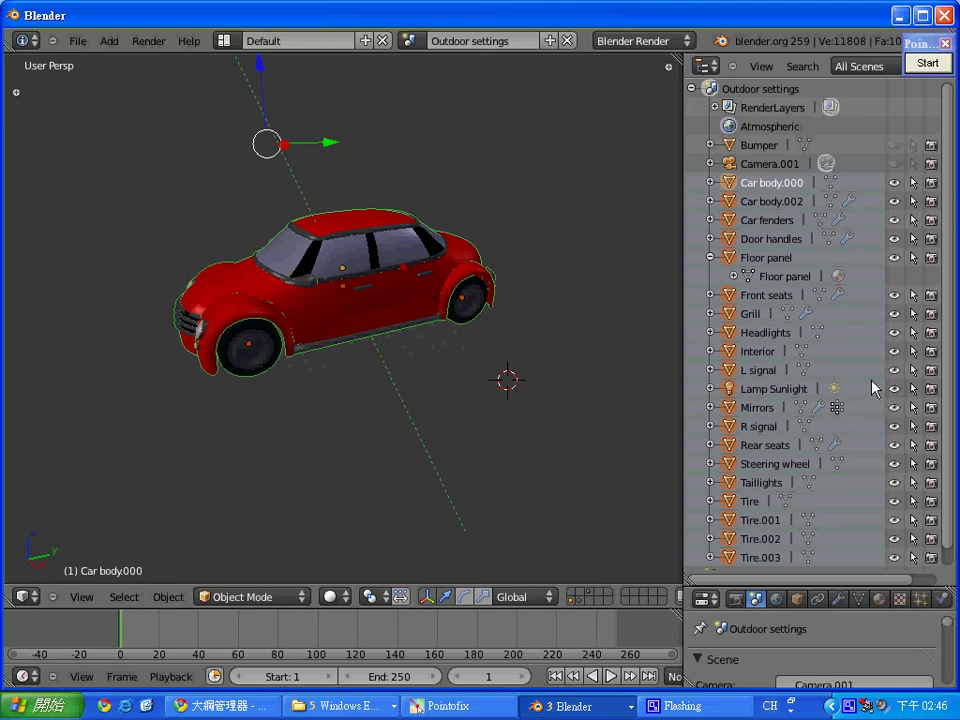
click(230, 705)
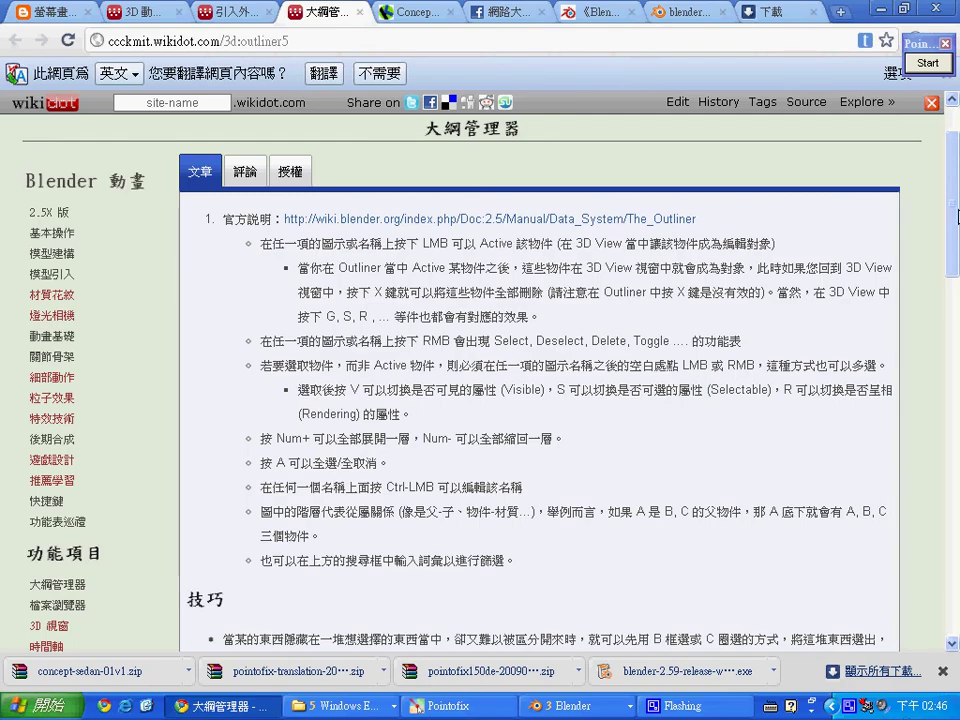
drag(955, 212, 955, 322)
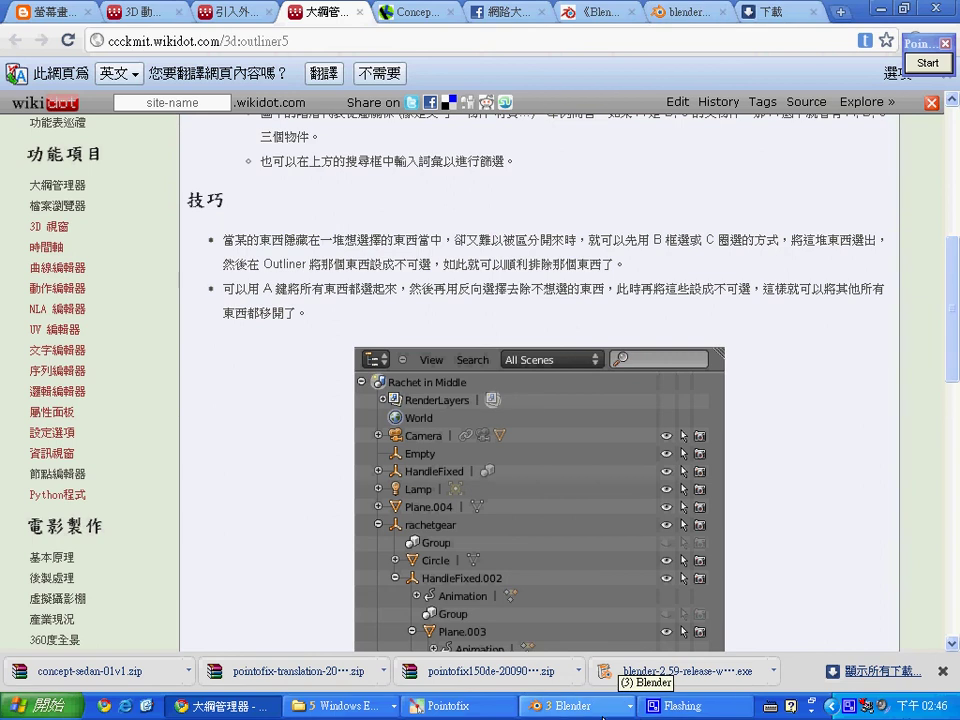
click(575, 705)
click(692, 628)
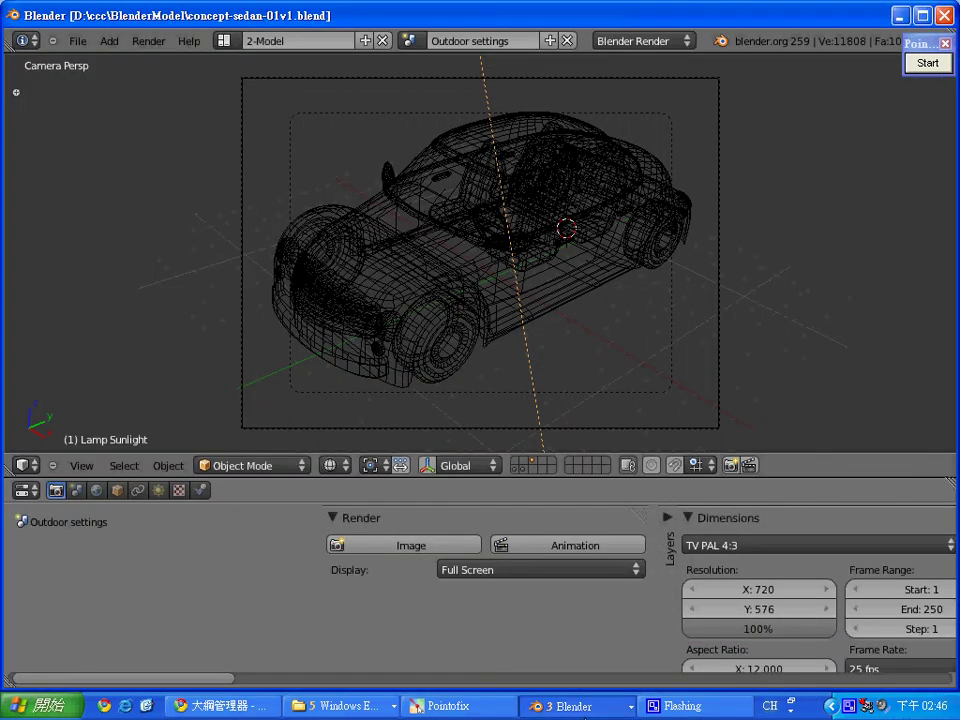
click(575, 705)
click(600, 674)
click(575, 705)
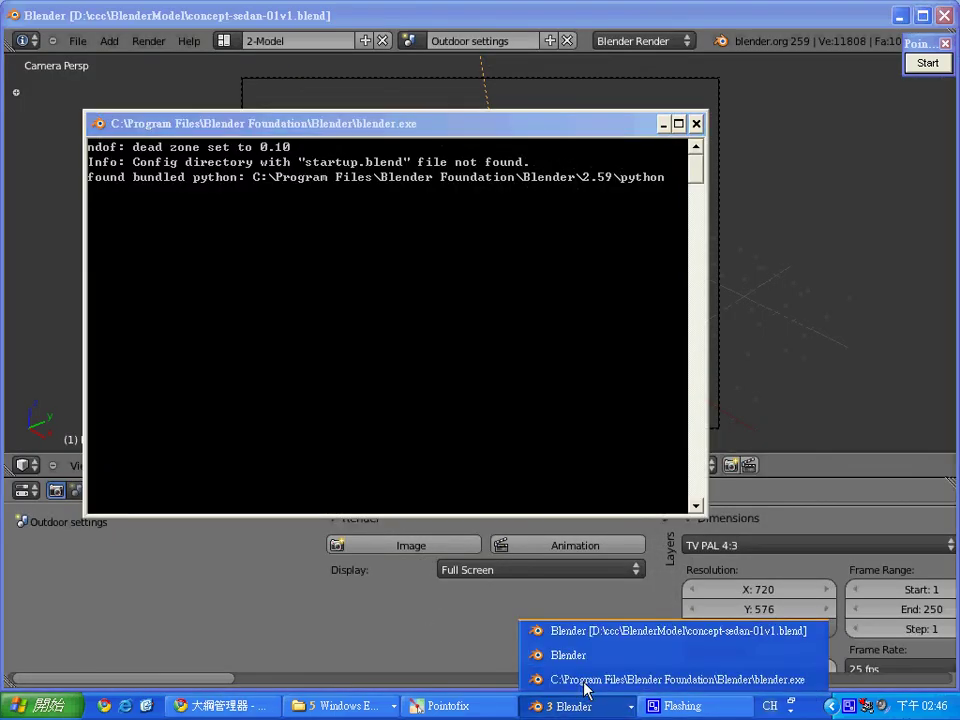
click(615, 654)
Create another new group from the selected car parts via Object > Group > Create New Group
click(124, 597)
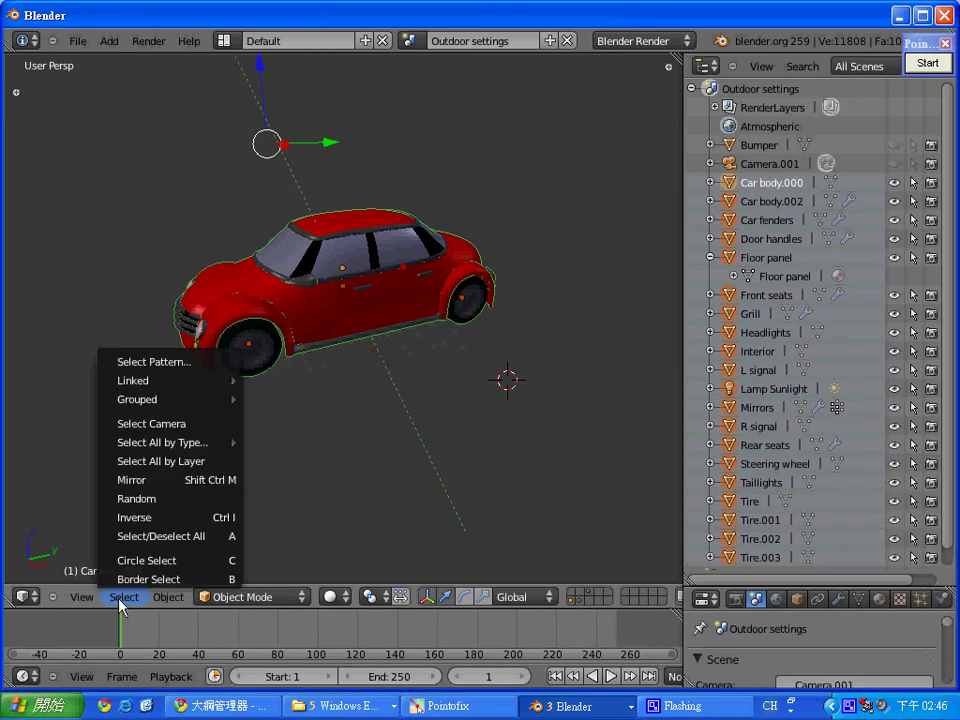
click(162, 598)
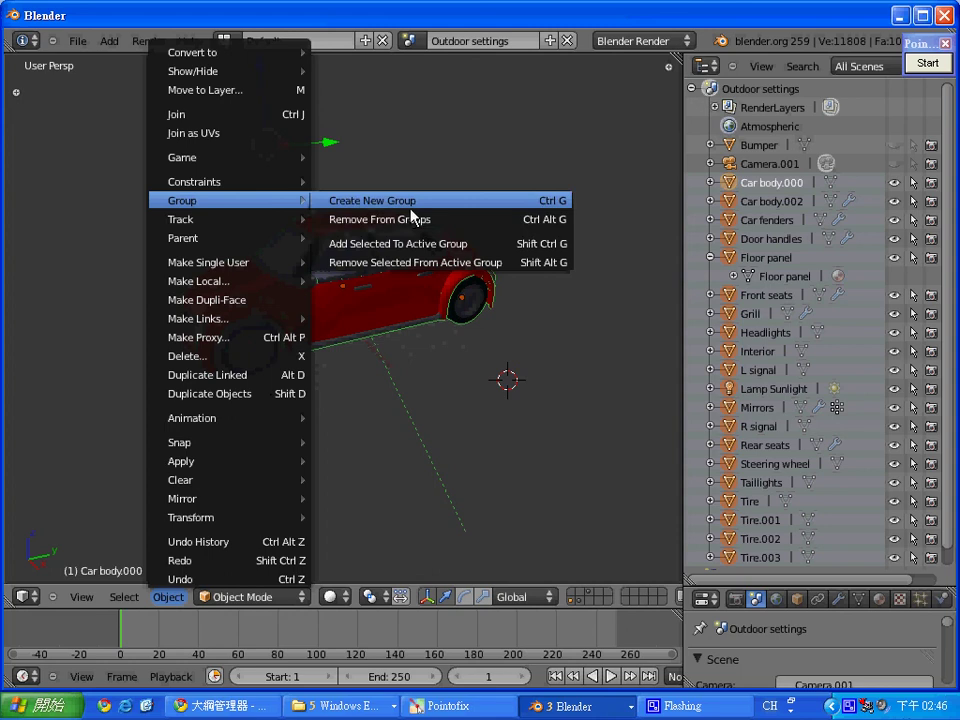
mouse_move(228, 200)
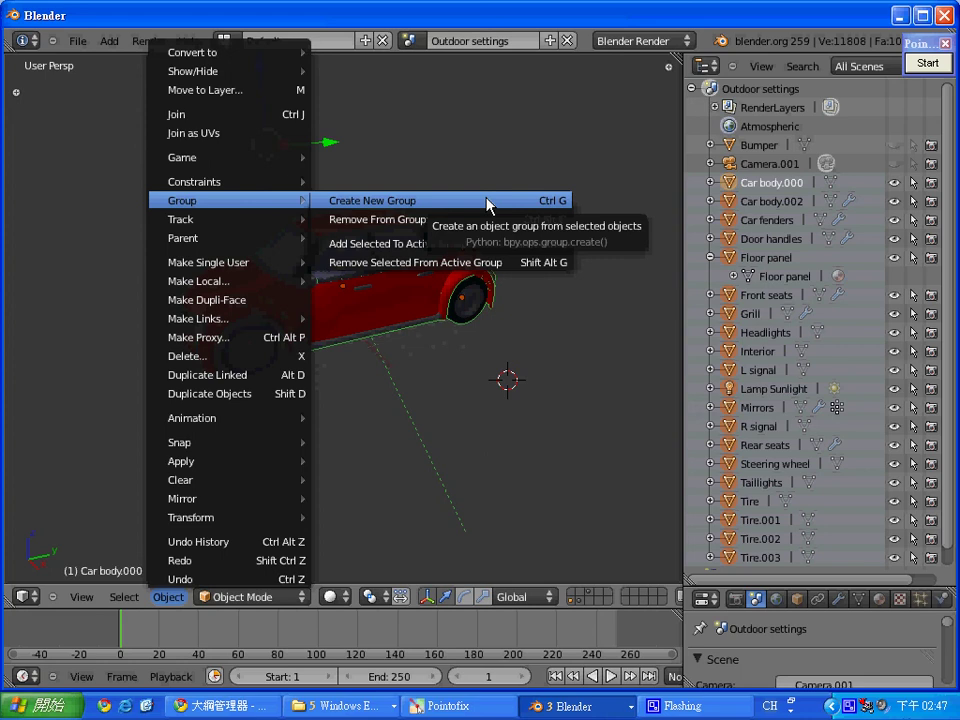
click(487, 204)
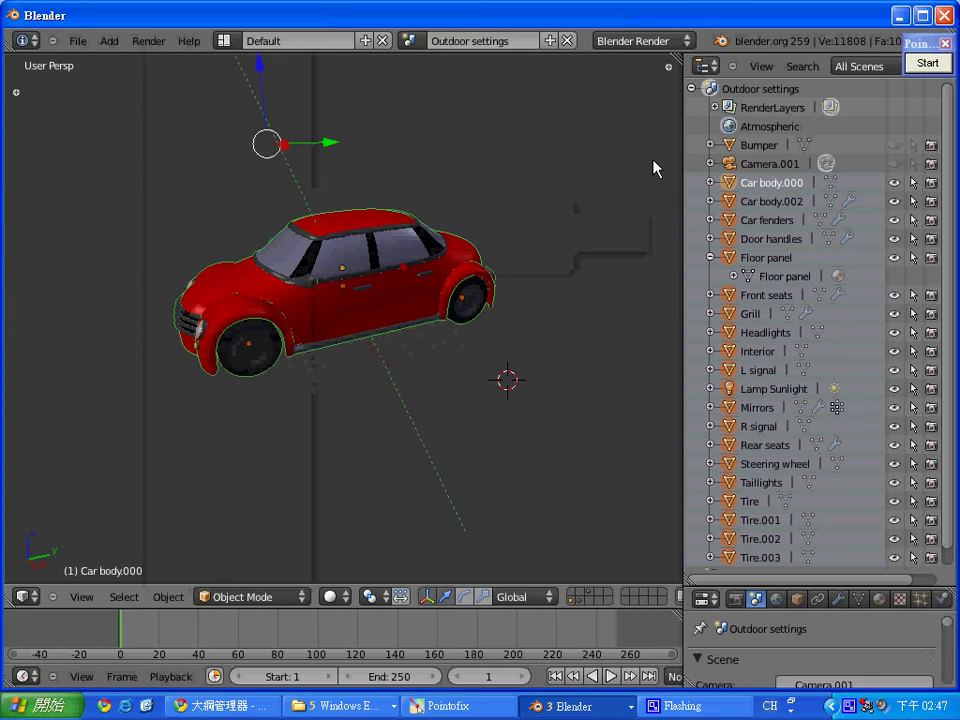
Switch the Outliner to Groups view and unlink Group.001
click(870, 68)
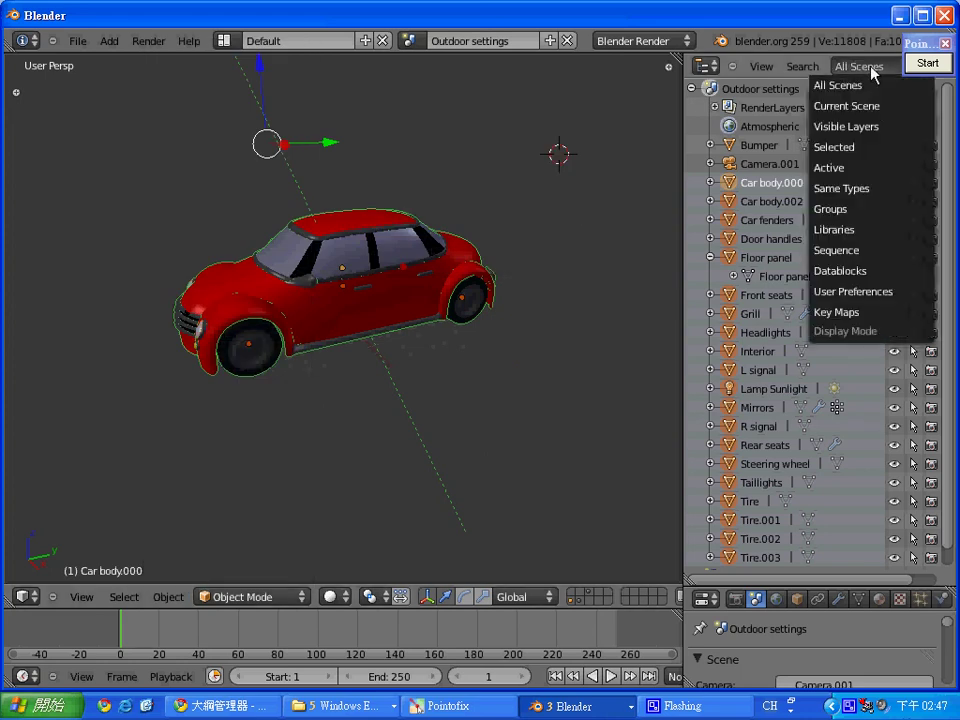
click(884, 210)
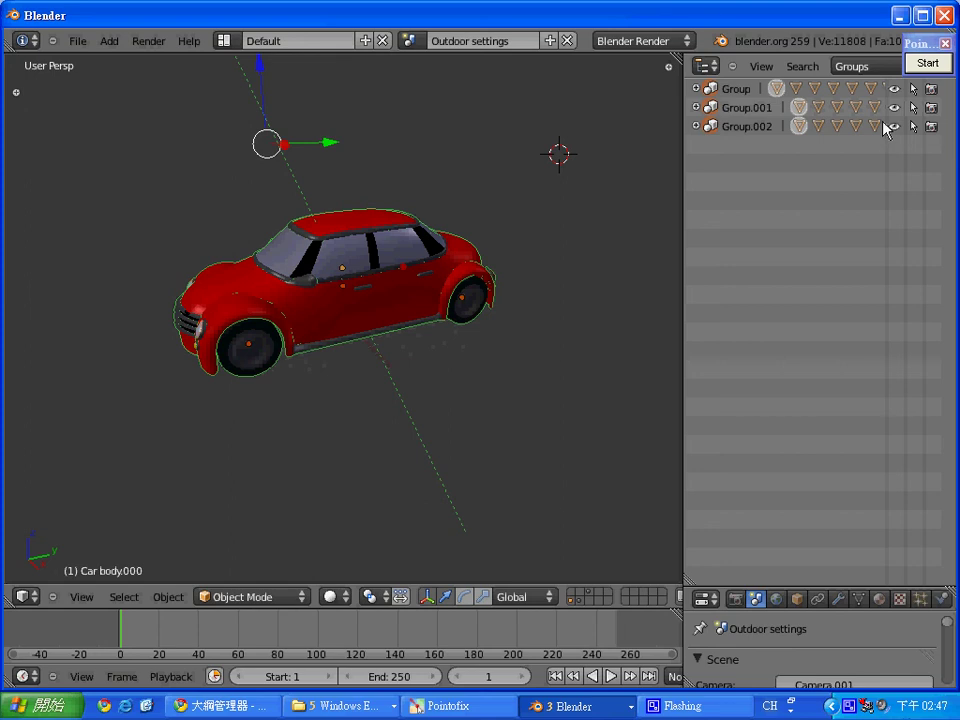
right_click(738, 112)
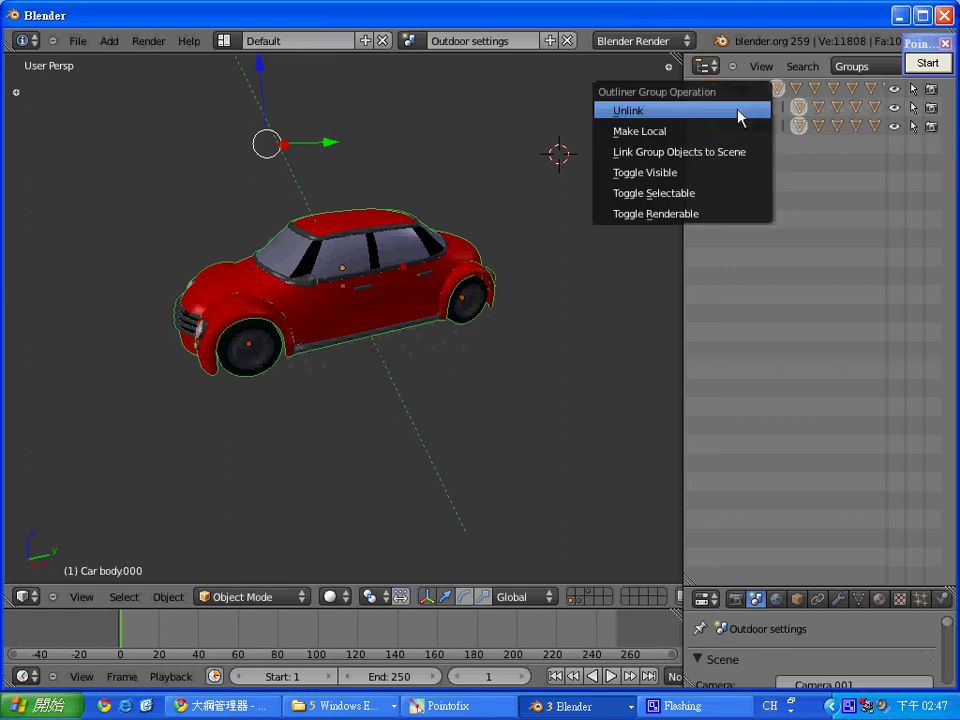
click(620, 188)
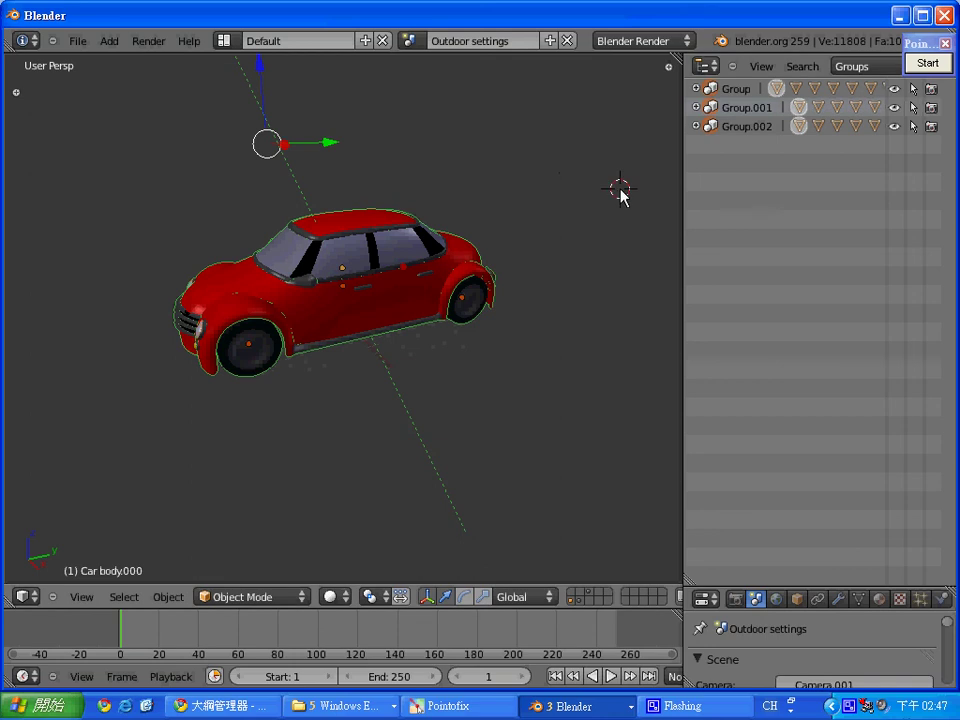
right_click(726, 120)
click(720, 112)
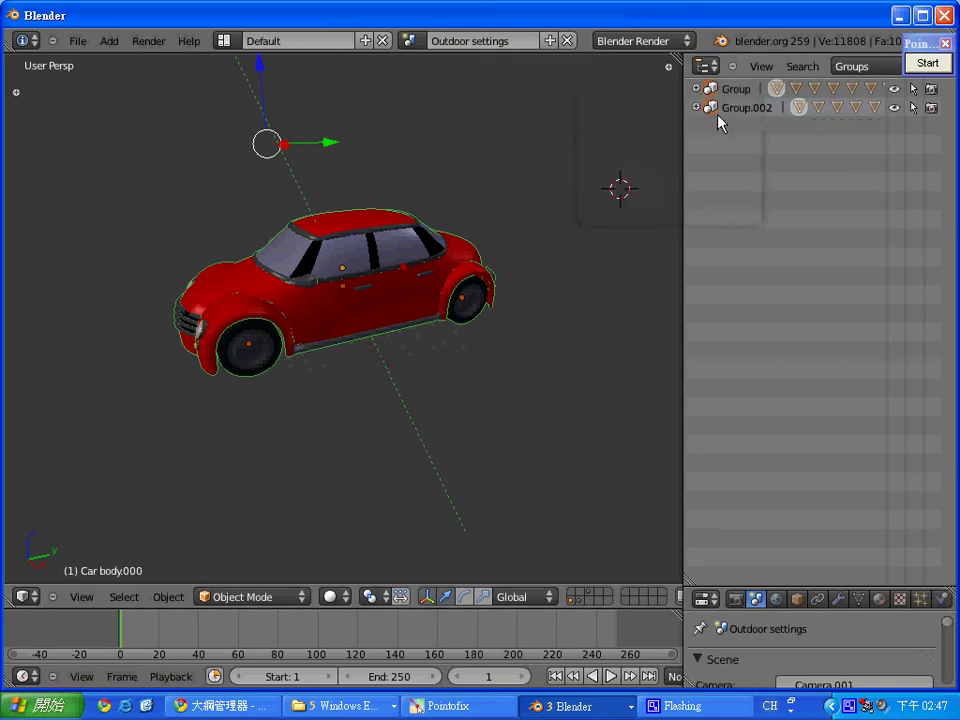
Unlink Group.002 and expand Group to list its car parts
right_click(718, 110)
click(741, 112)
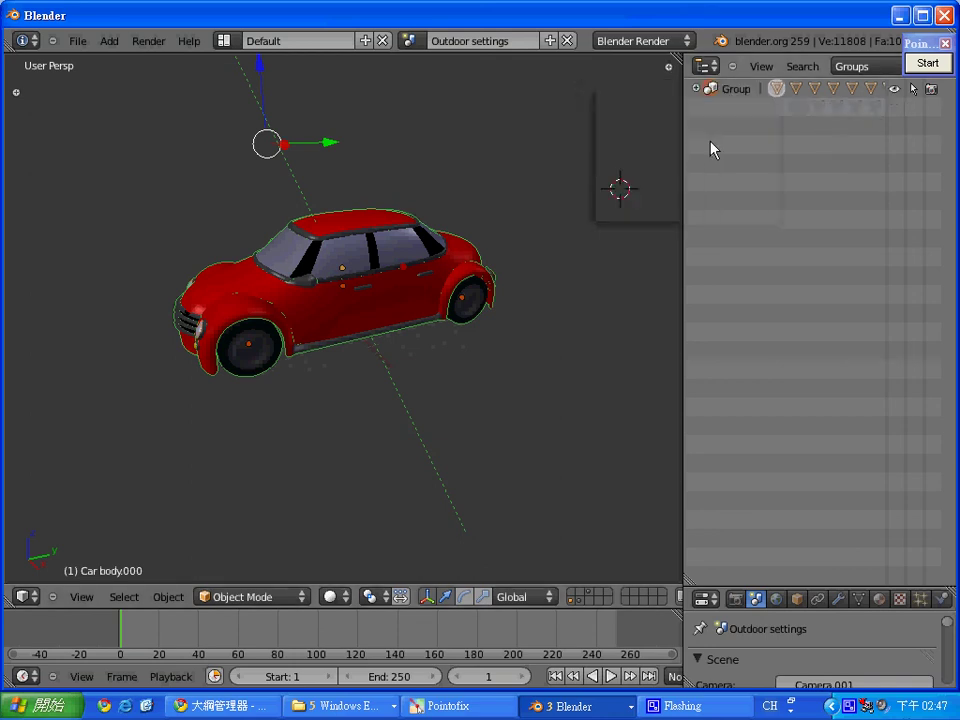
click(697, 89)
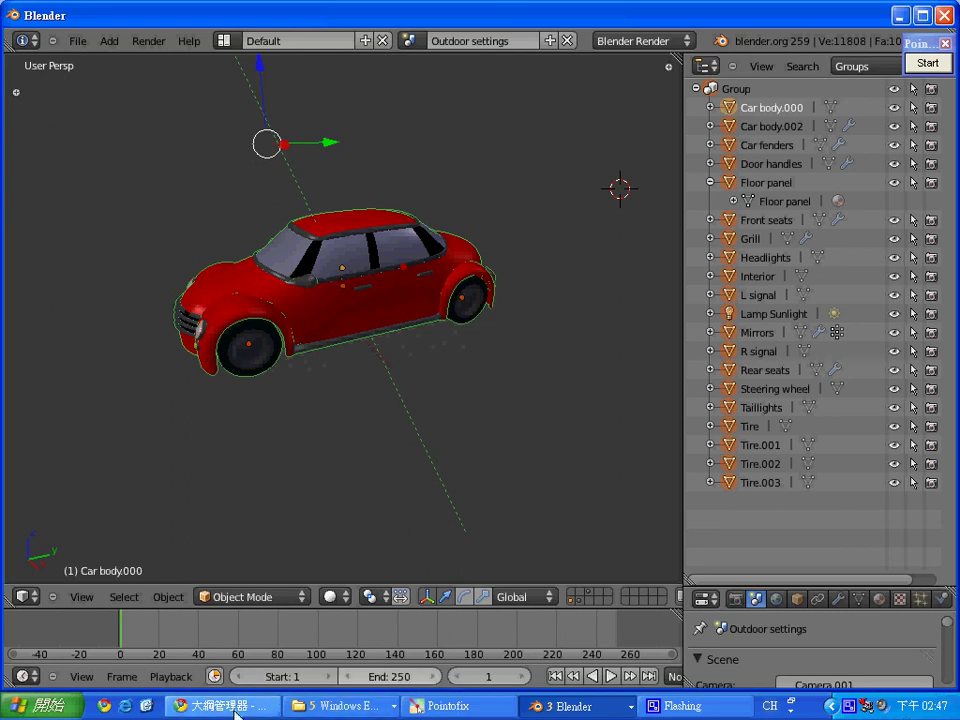
click(215, 705)
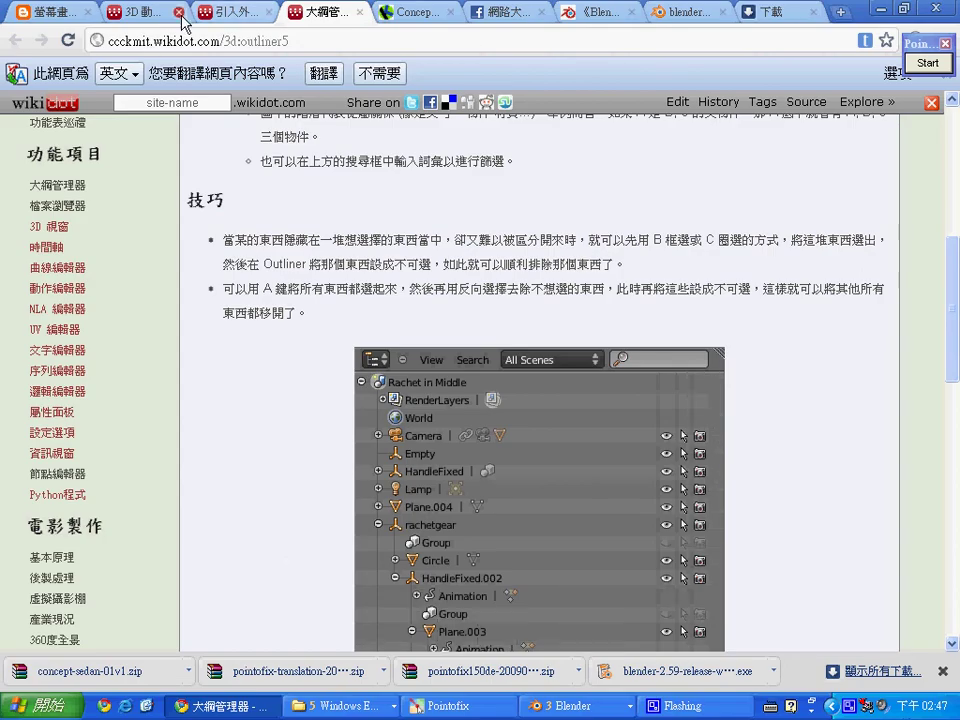
click(233, 13)
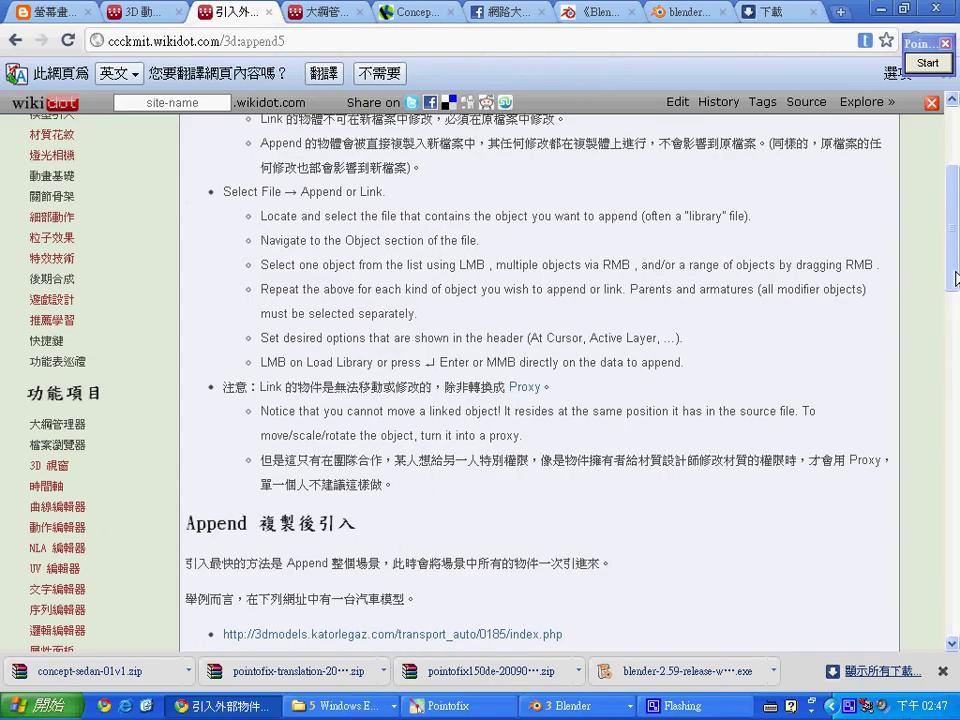
scroll(957, 368, down, 4)
drag(957, 368, 957, 437)
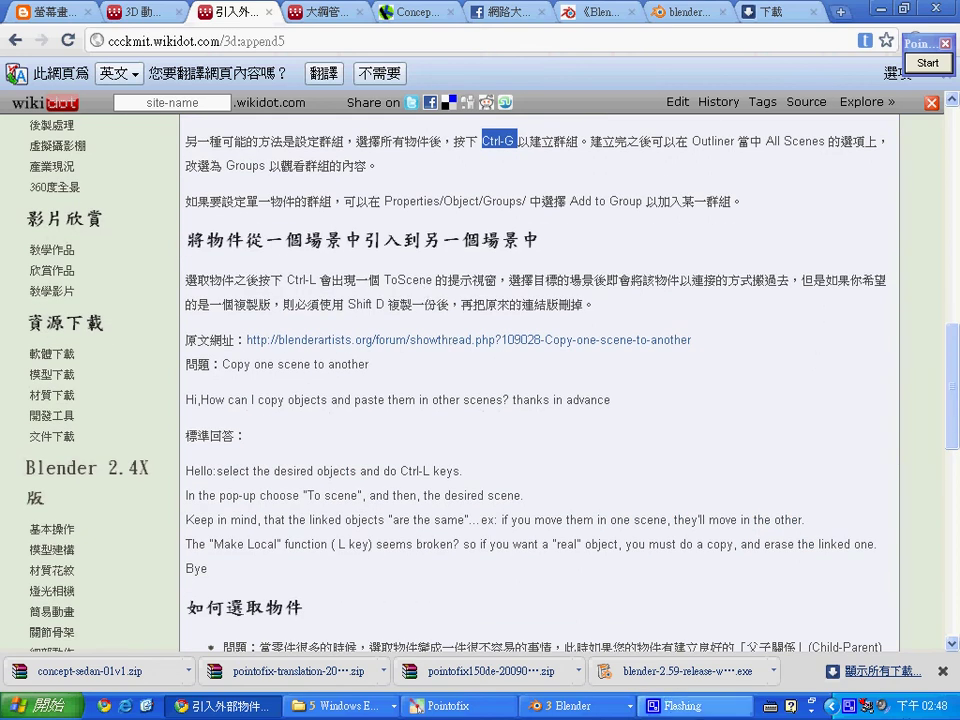
click(608, 706)
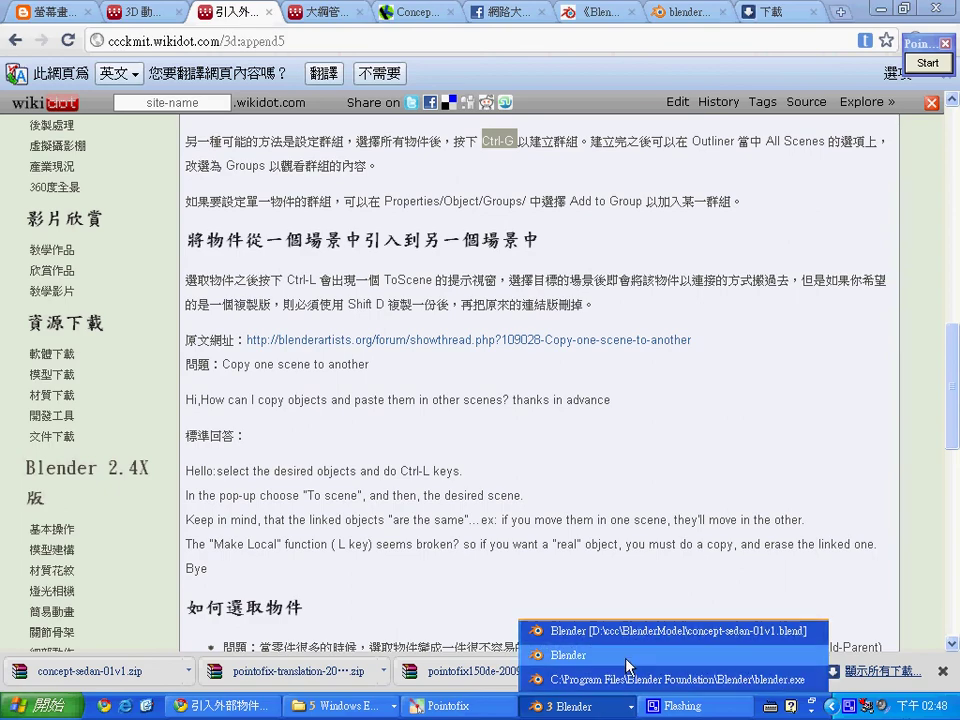
click(627, 656)
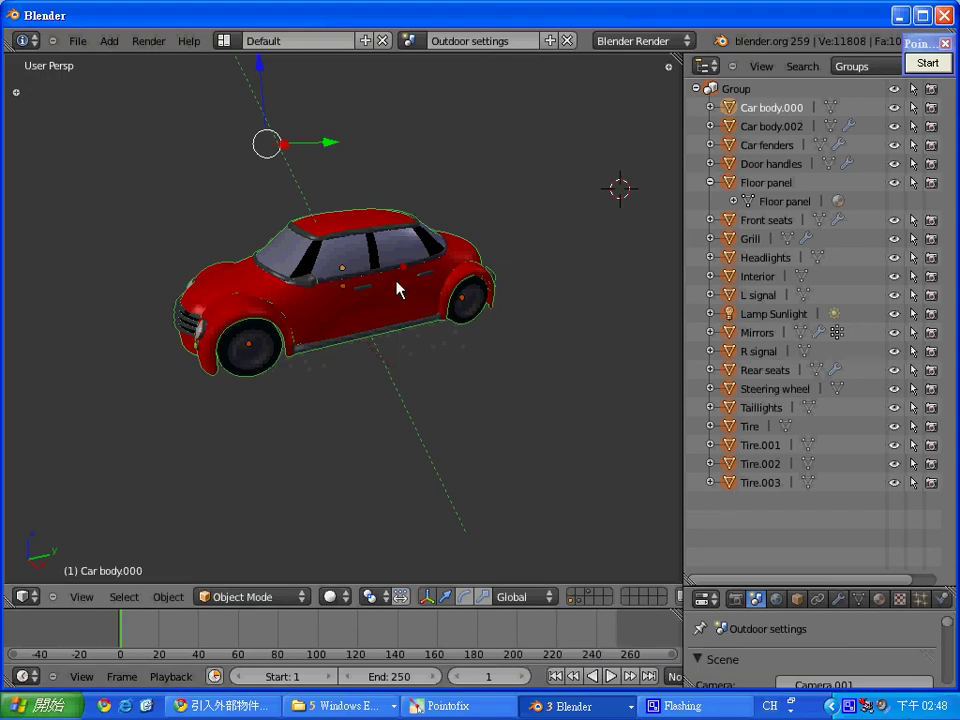
Link the selected car parts into the scene named Scene with Ctrl-L and switch to it
key(ctrl+l)
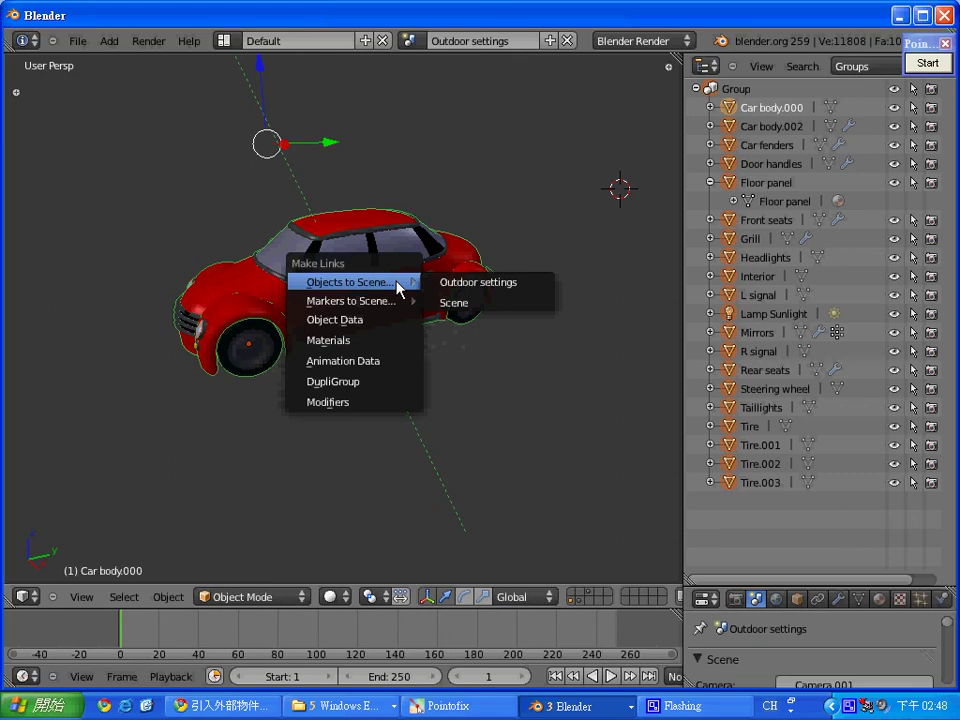
click(453, 311)
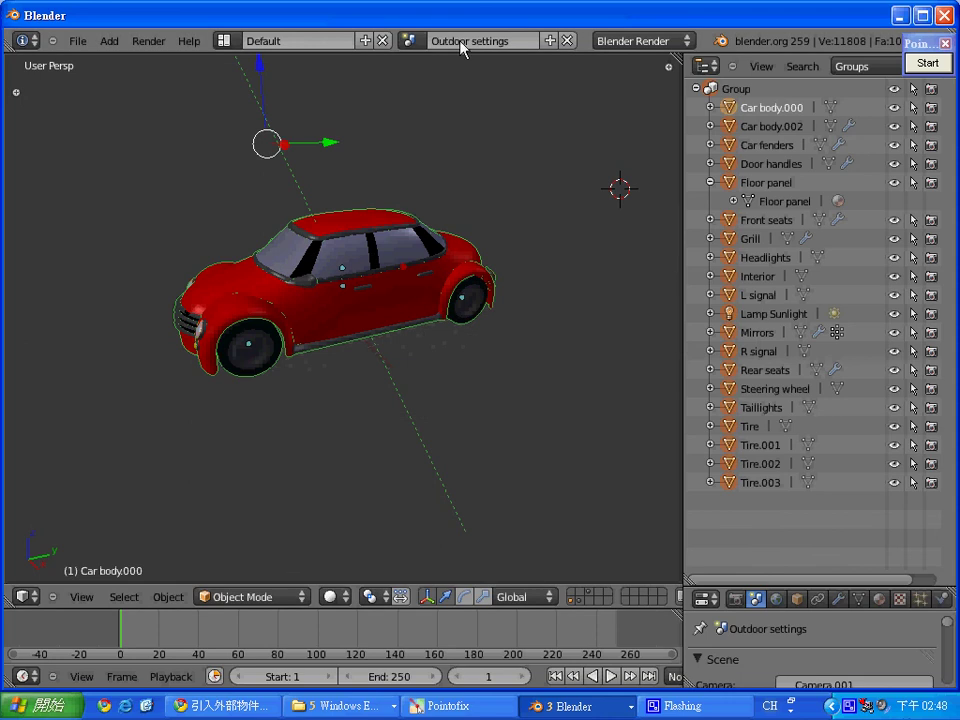
click(412, 42)
click(430, 88)
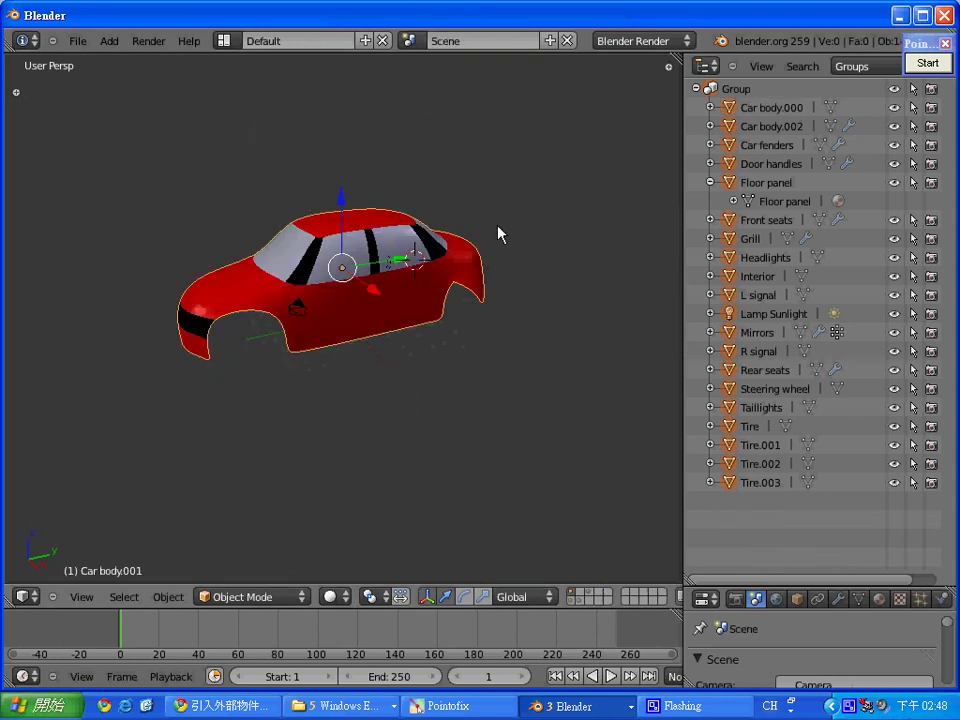
Delete the default cube and the extra Car body.001
right_click(360, 325)
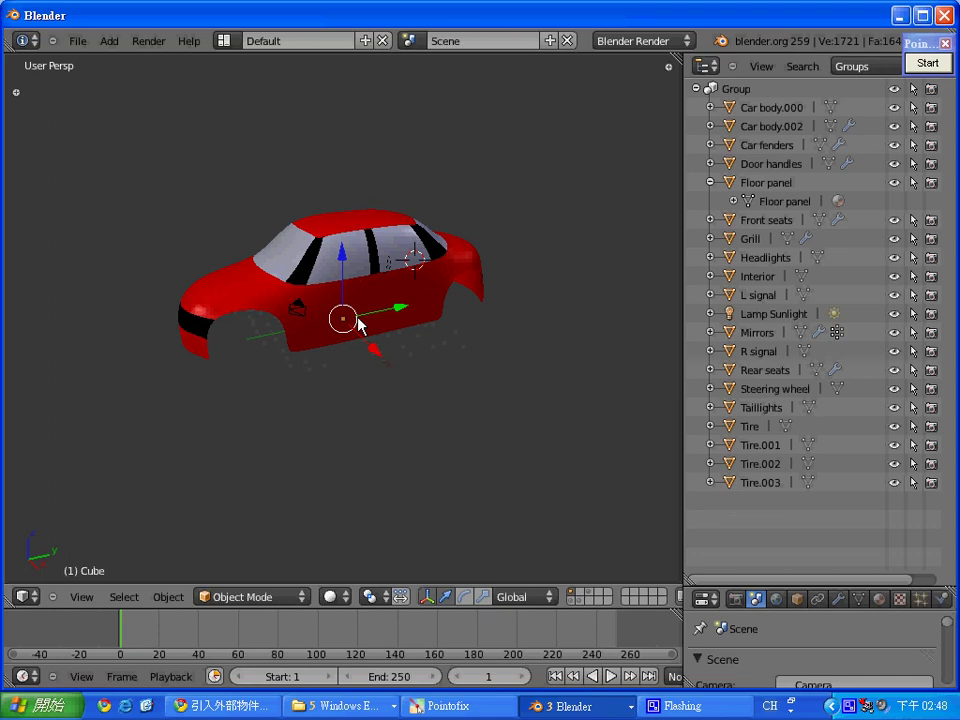
key(x)
click(358, 320)
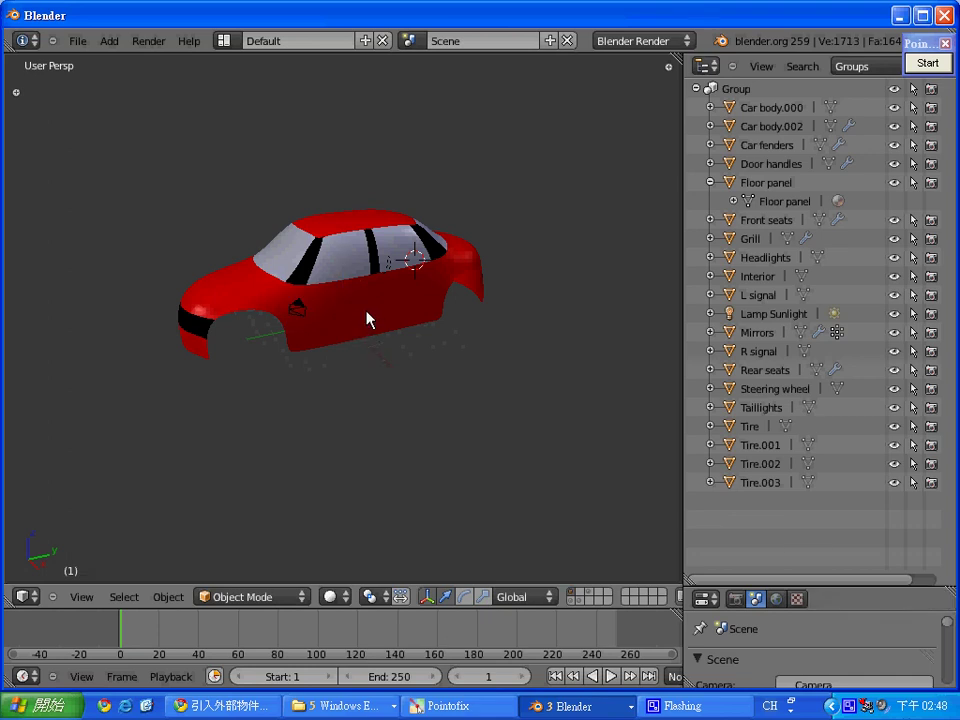
right_click(367, 318)
key(x)
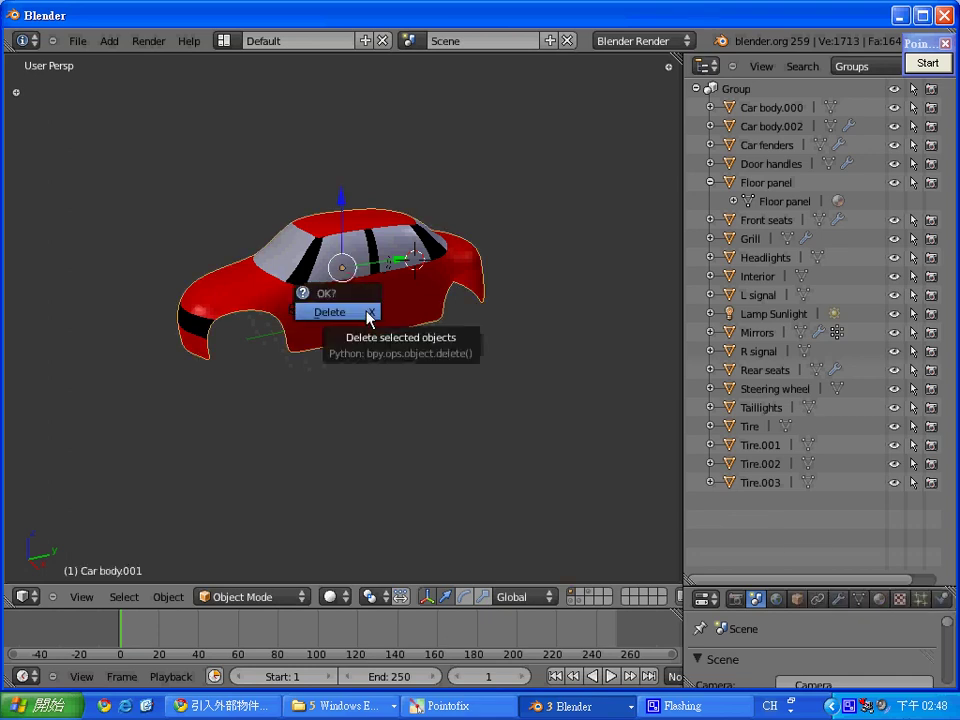
click(368, 315)
Undo the deletion, then delete Car body.001 and the default cube again
key(ctrl+z)
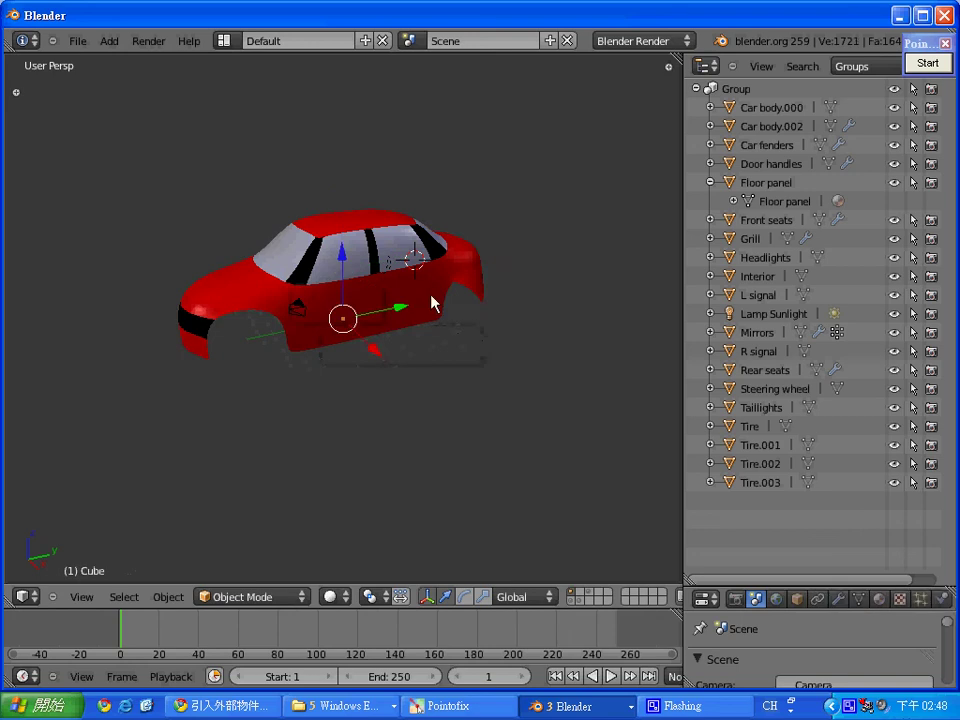
right_click(431, 304)
key(x)
click(433, 302)
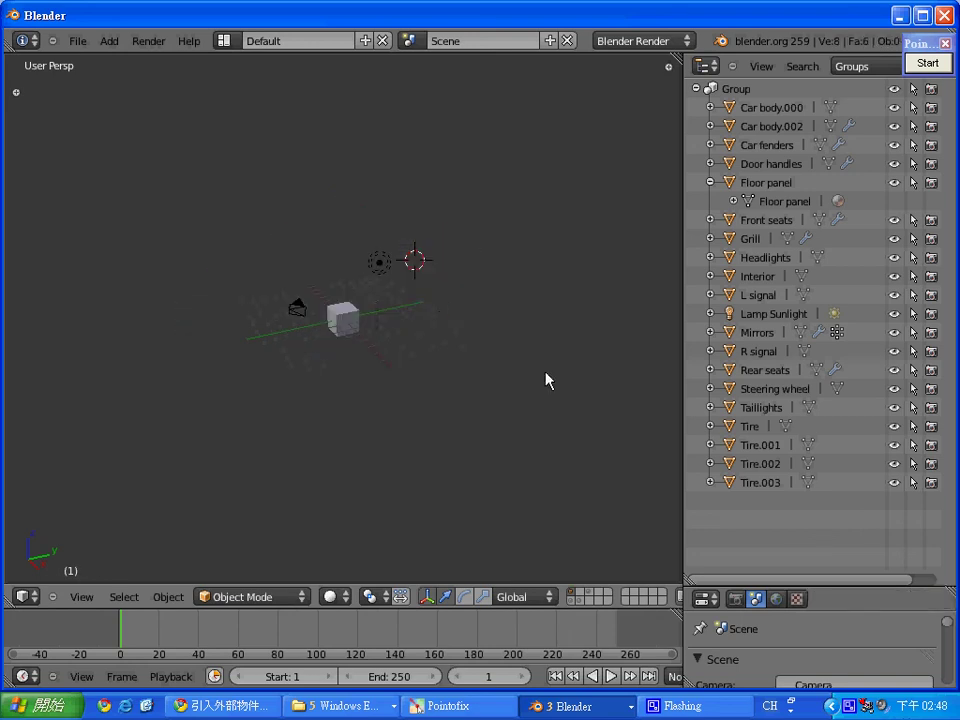
click(545, 372)
right_click(355, 320)
key(x)
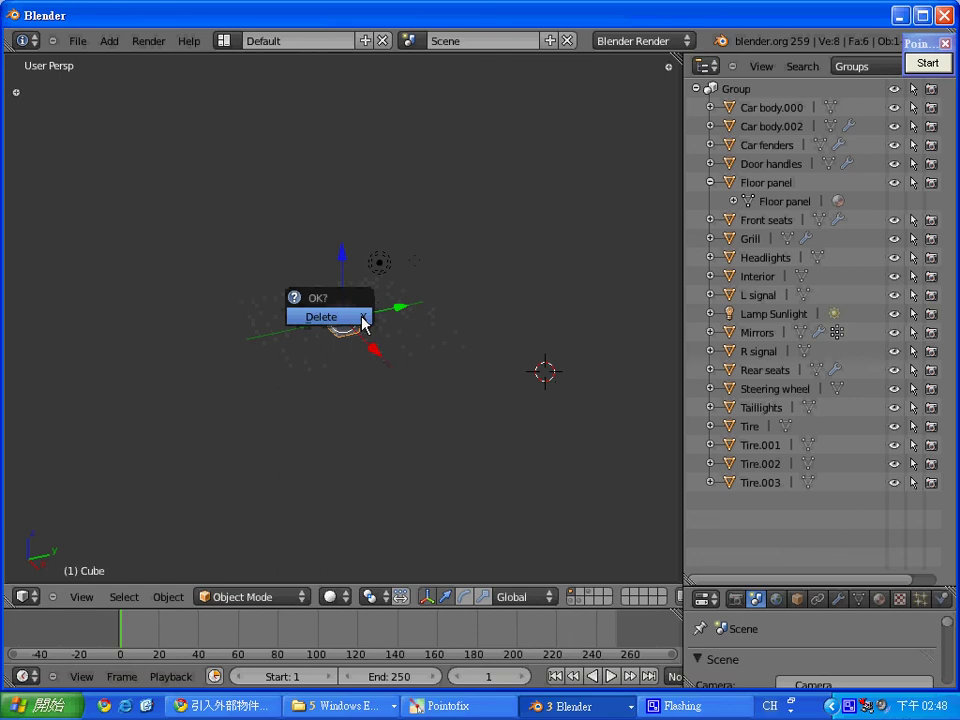
click(345, 316)
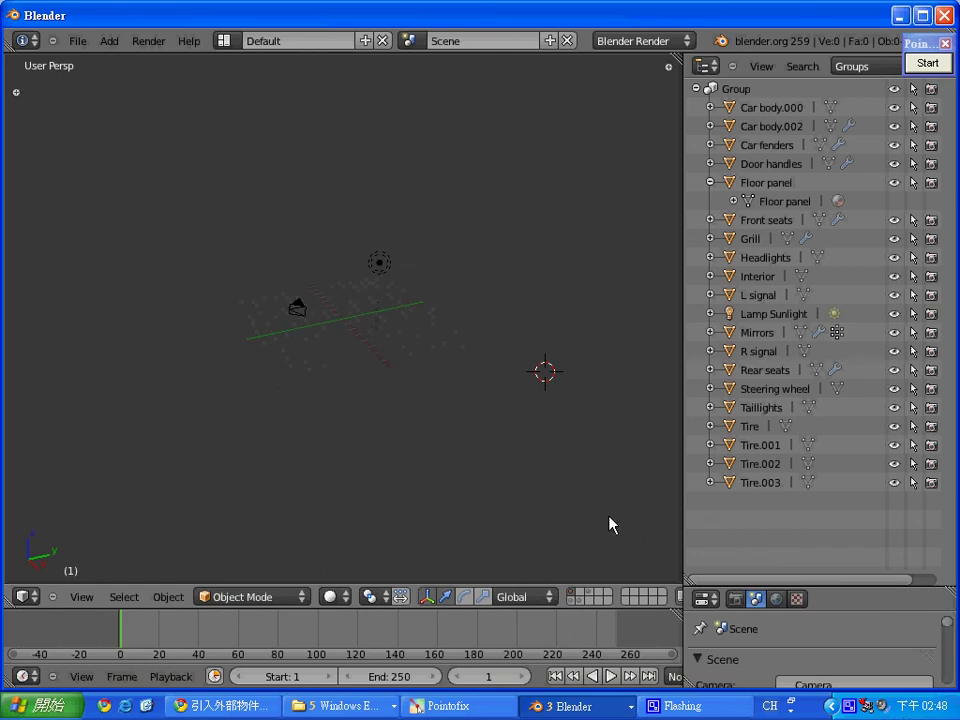
Show the car-body and tires/grill layers, and set the outliner to list All Scenes
click(574, 600)
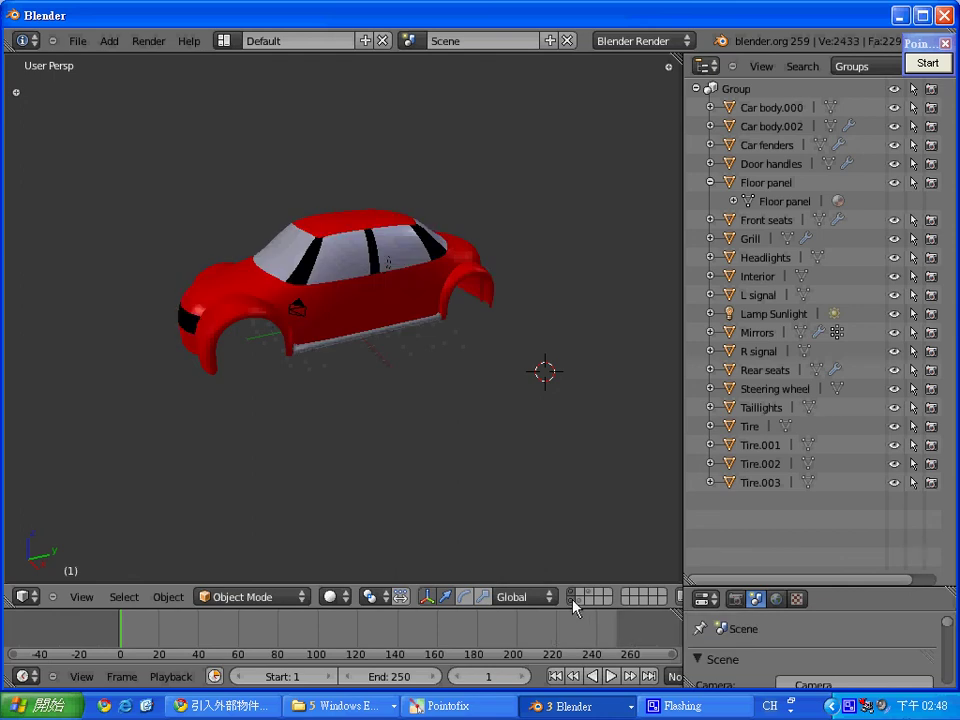
shift+click(585, 599)
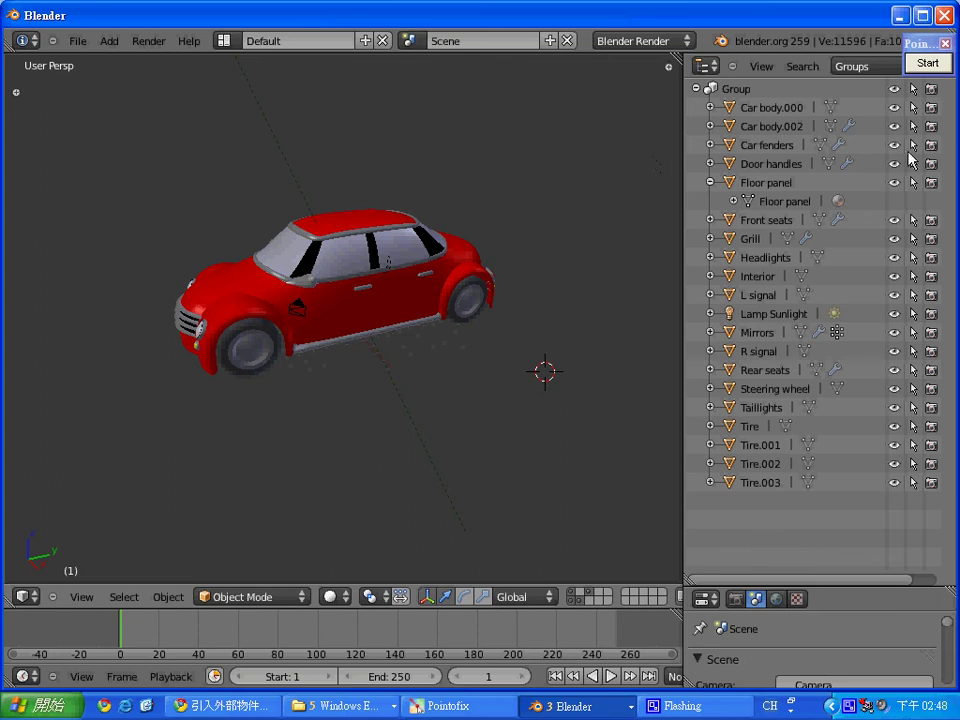
click(862, 67)
click(838, 86)
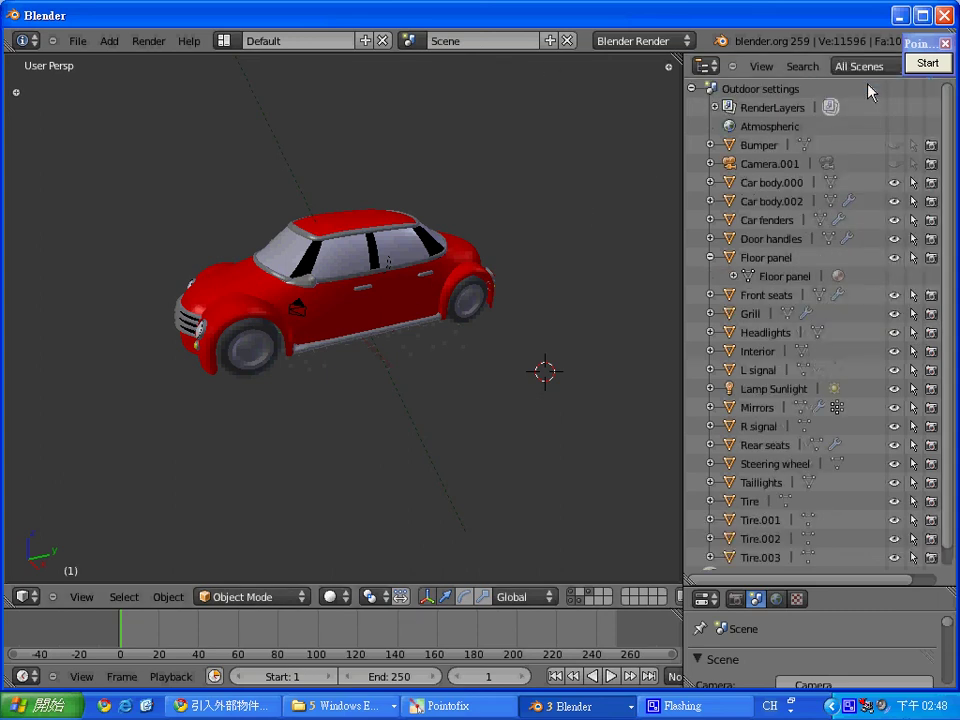
Switch to the Outdoor settings scene and check its interior, empty and car-body layers
click(751, 91)
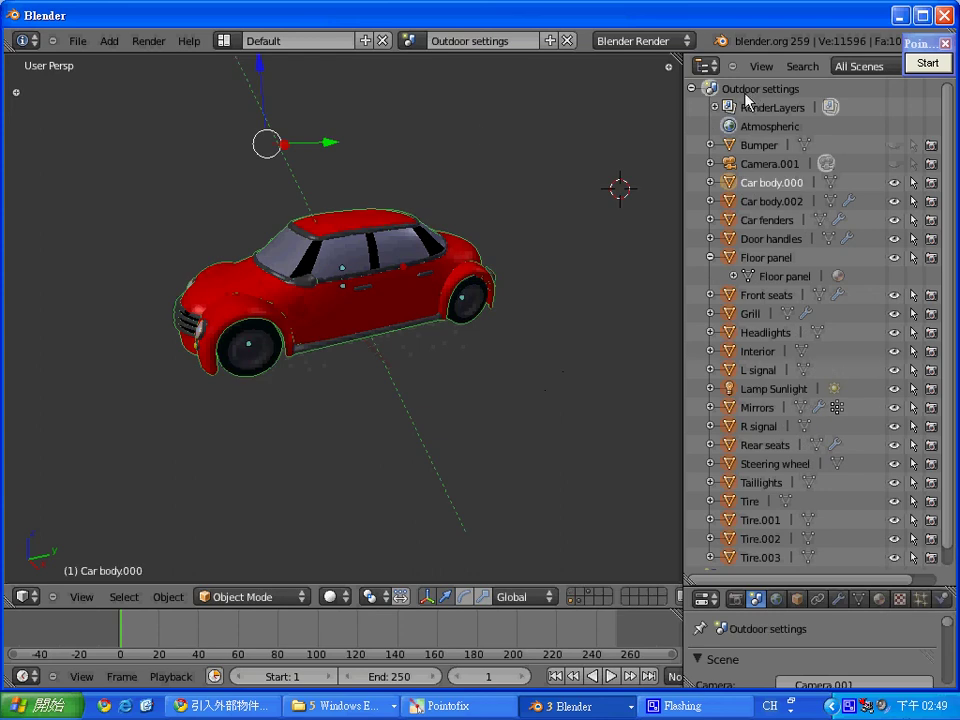
click(585, 601)
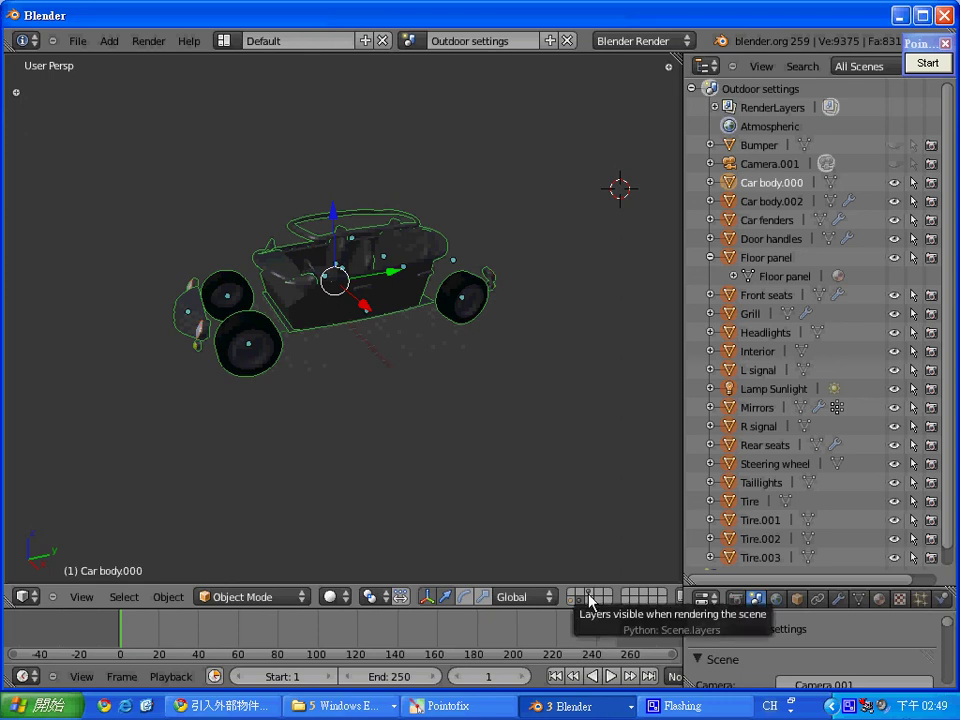
click(594, 596)
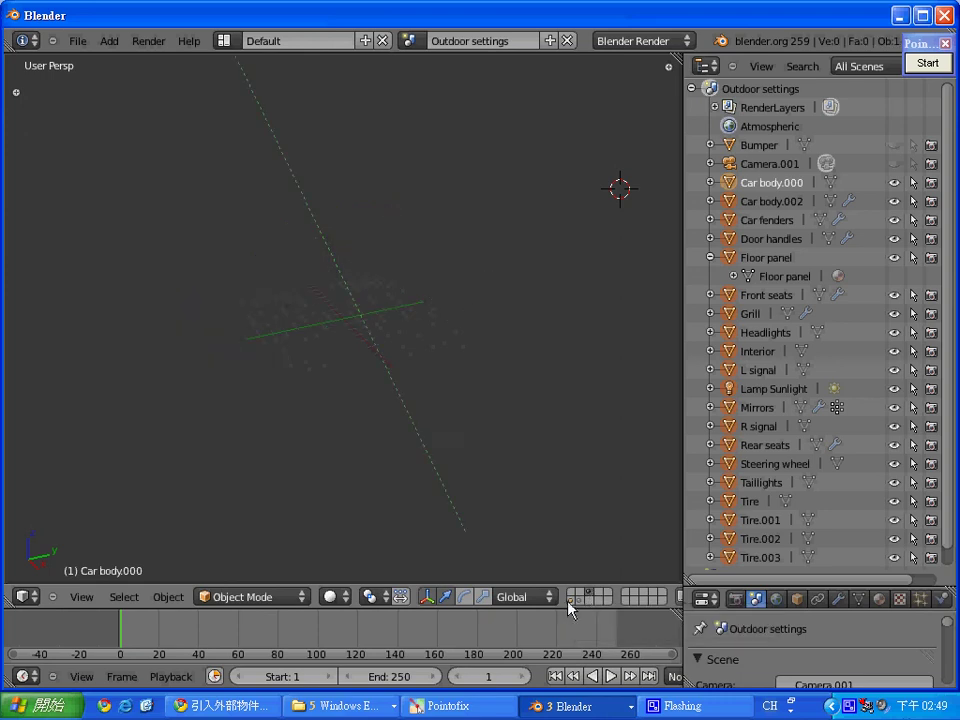
click(569, 601)
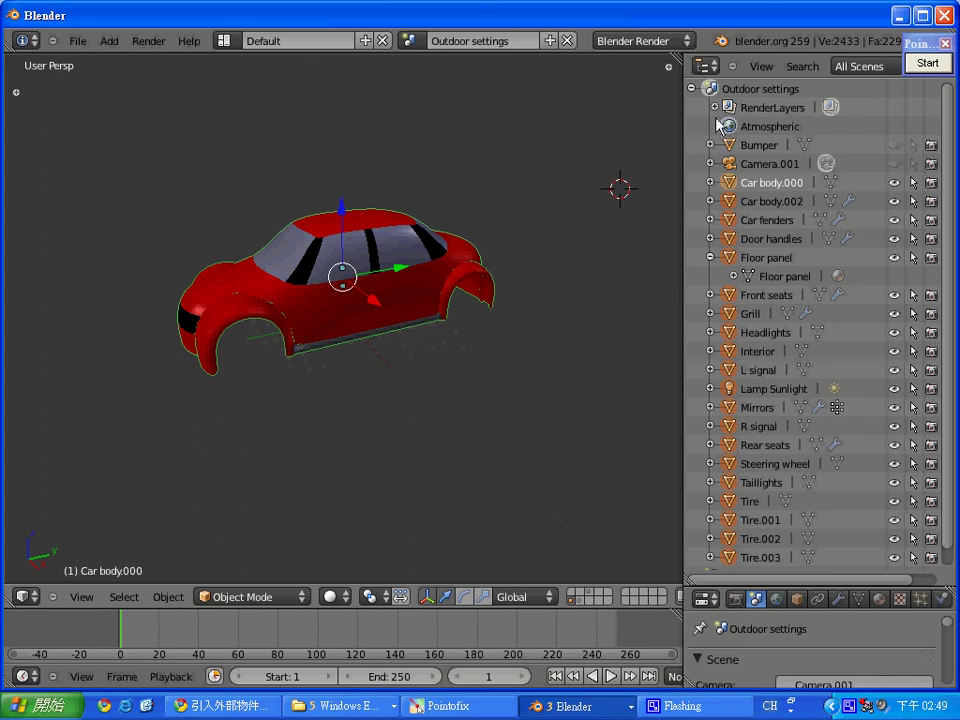
click(849, 70)
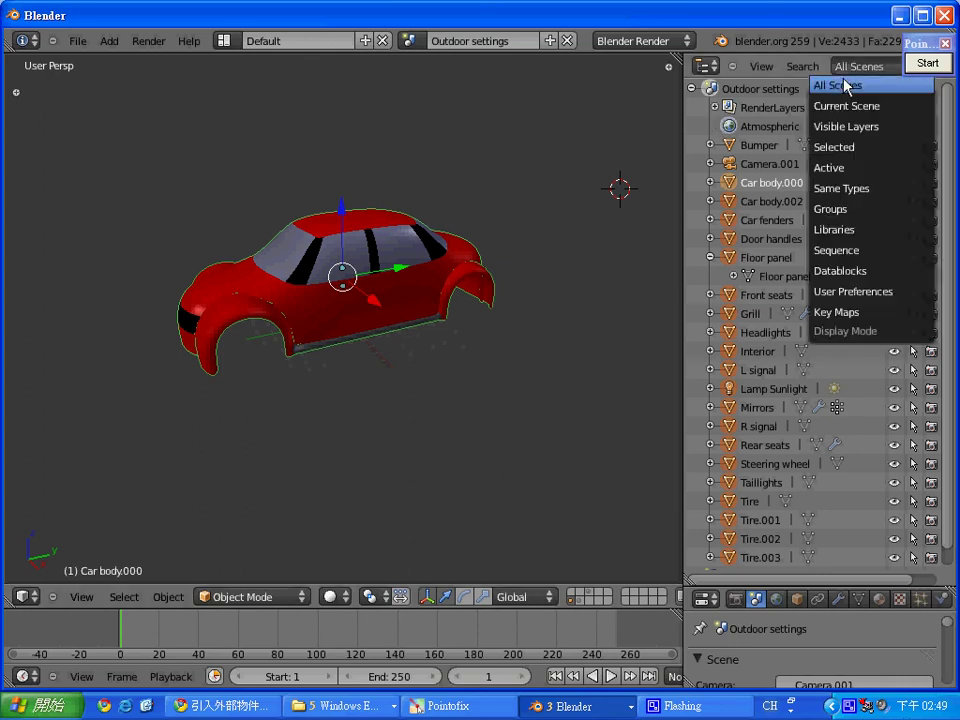
click(595, 156)
Collapse Outdoor settings, return to Scene, and show every layer of the car together
click(712, 68)
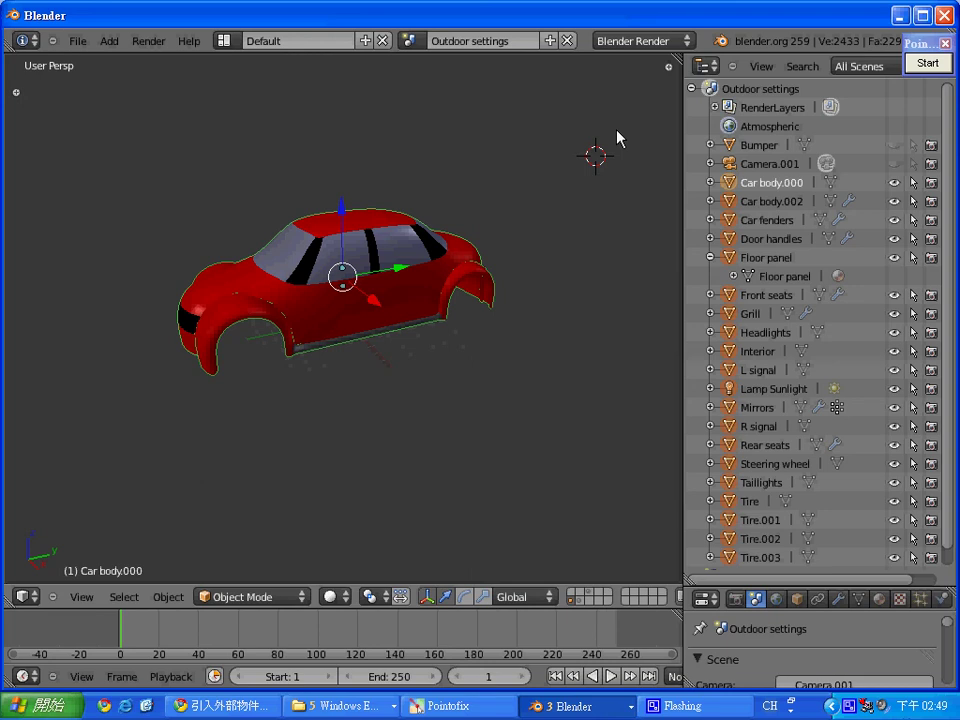
click(691, 89)
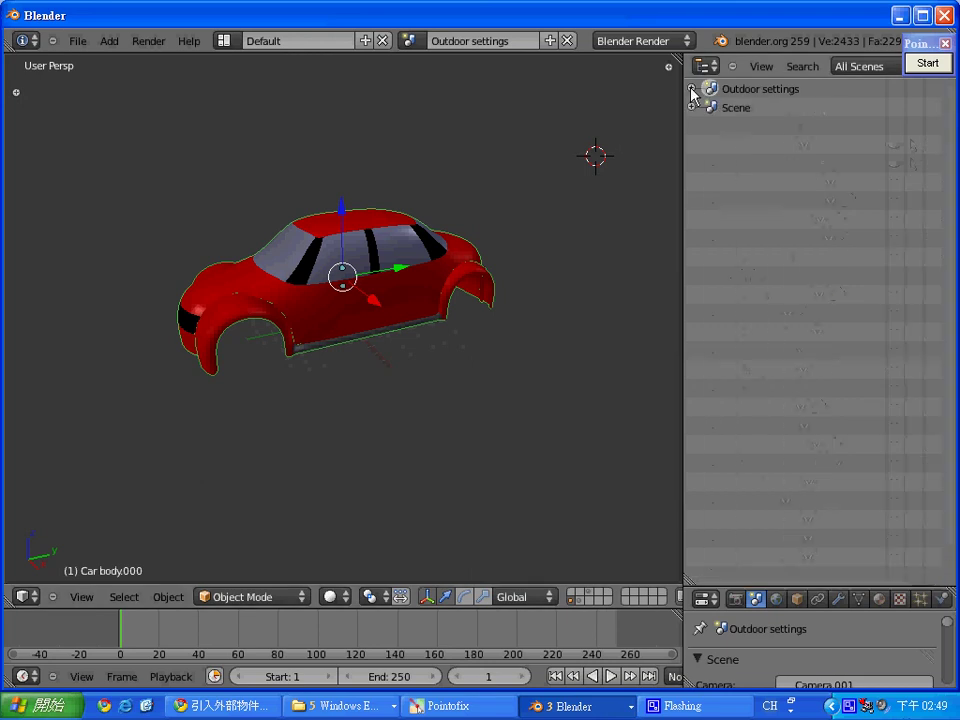
click(736, 108)
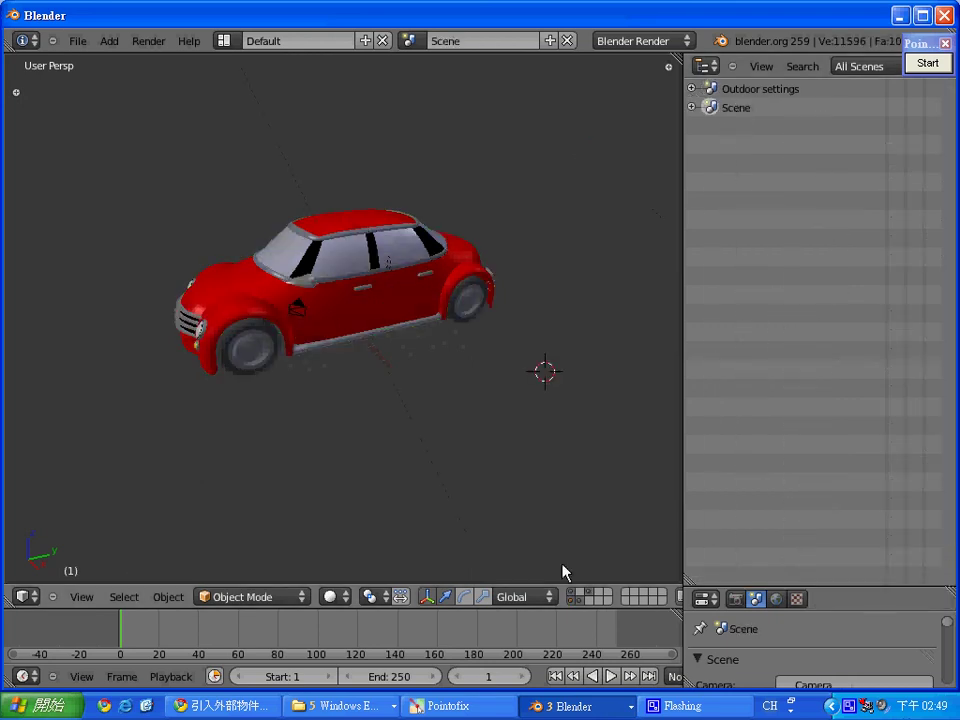
click(583, 599)
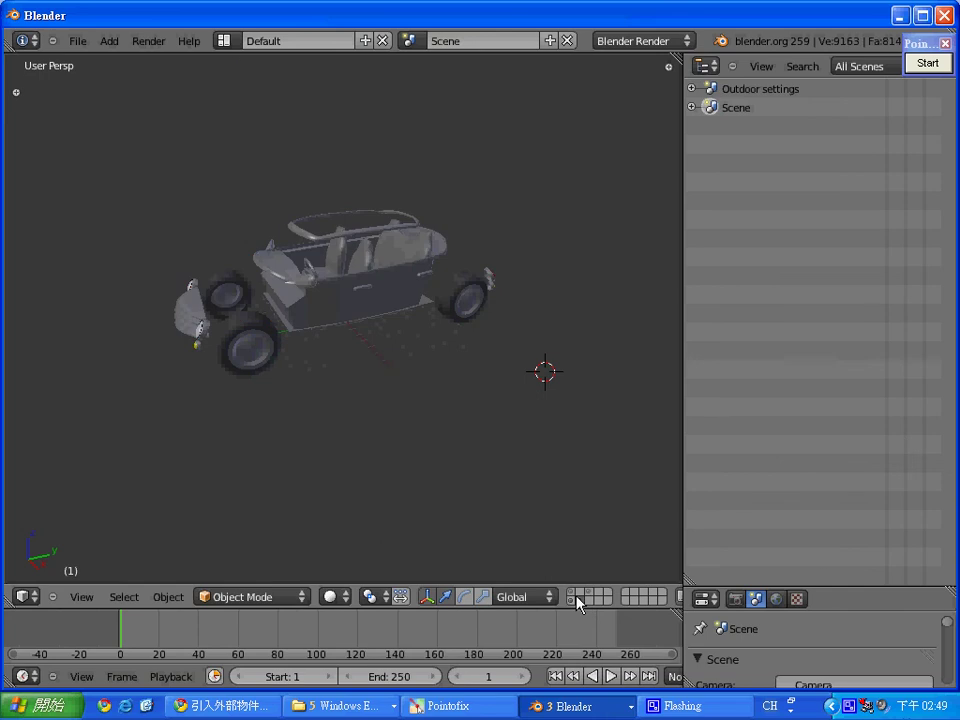
click(574, 599)
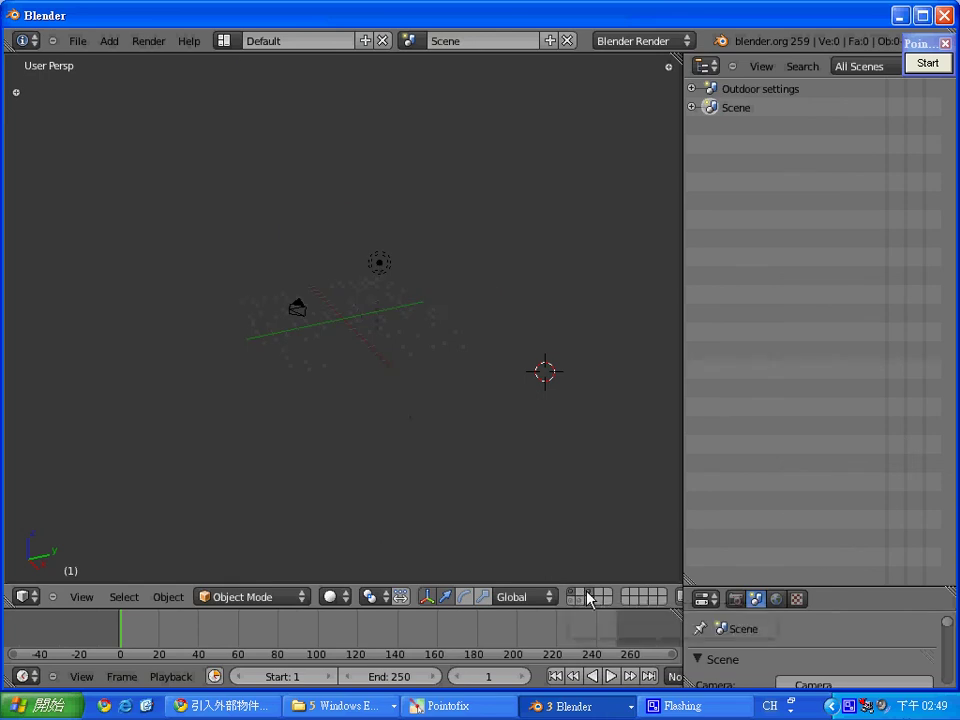
click(572, 602)
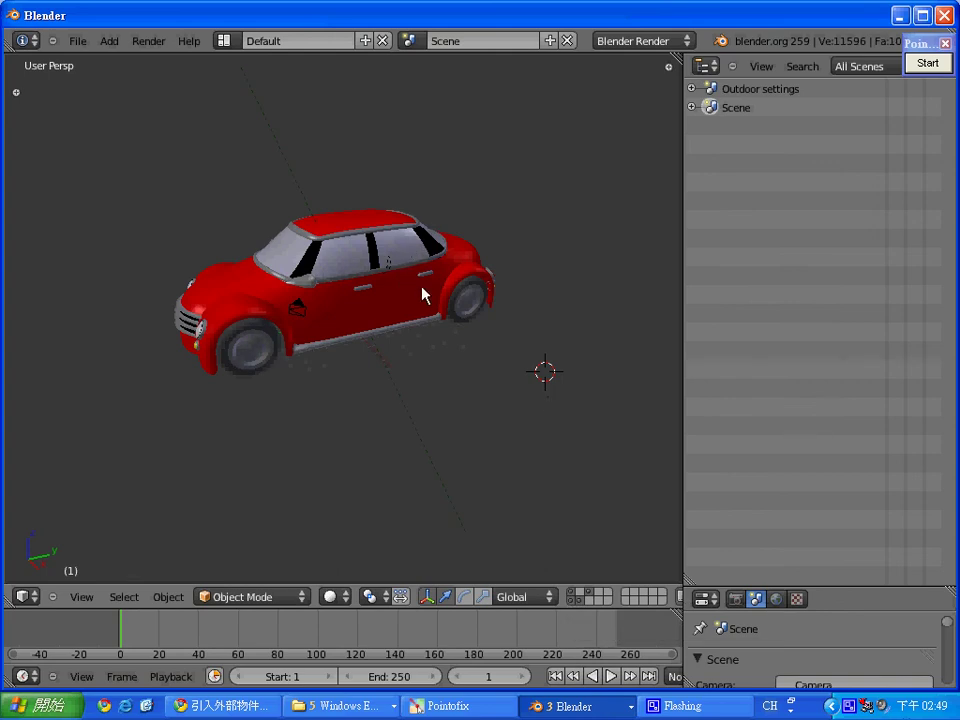
Box-select every part of the linked car
click(525, 353)
click(543, 382)
key(b)
drag(540, 390, 139, 190)
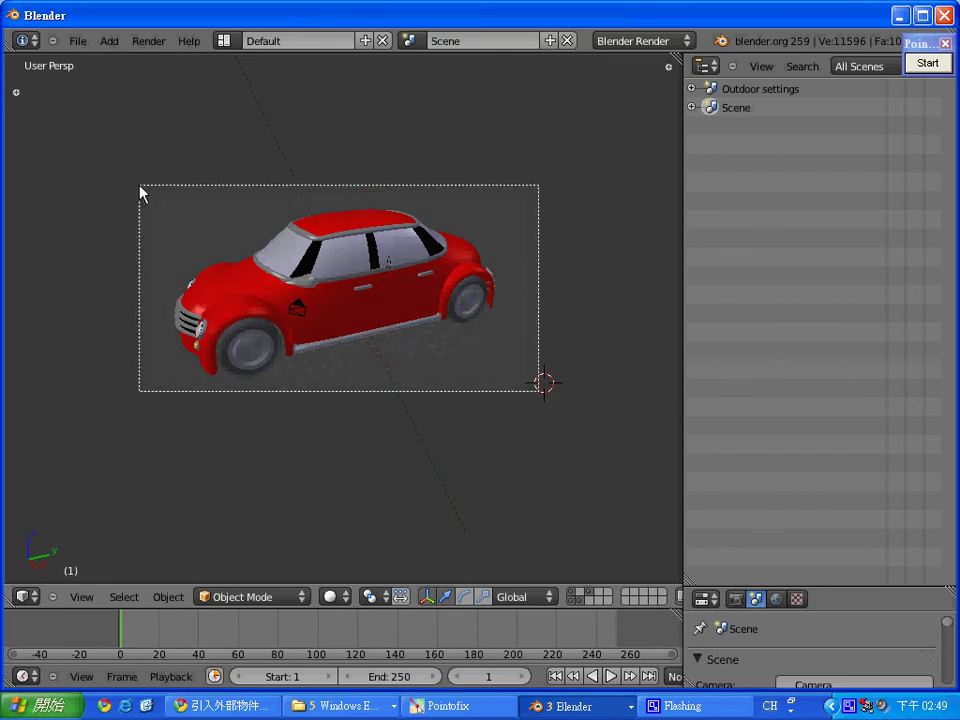
Scale the car down to about 0.26, move it onto the grid centre, and expand Scene in the outliner
key(s)
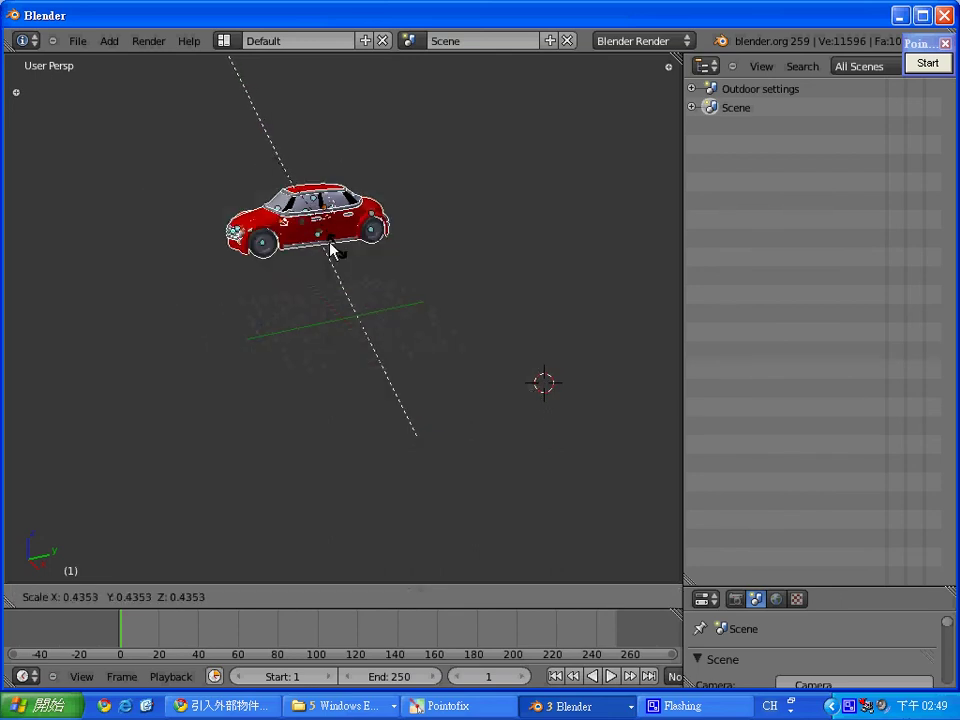
click(314, 225)
key(g)
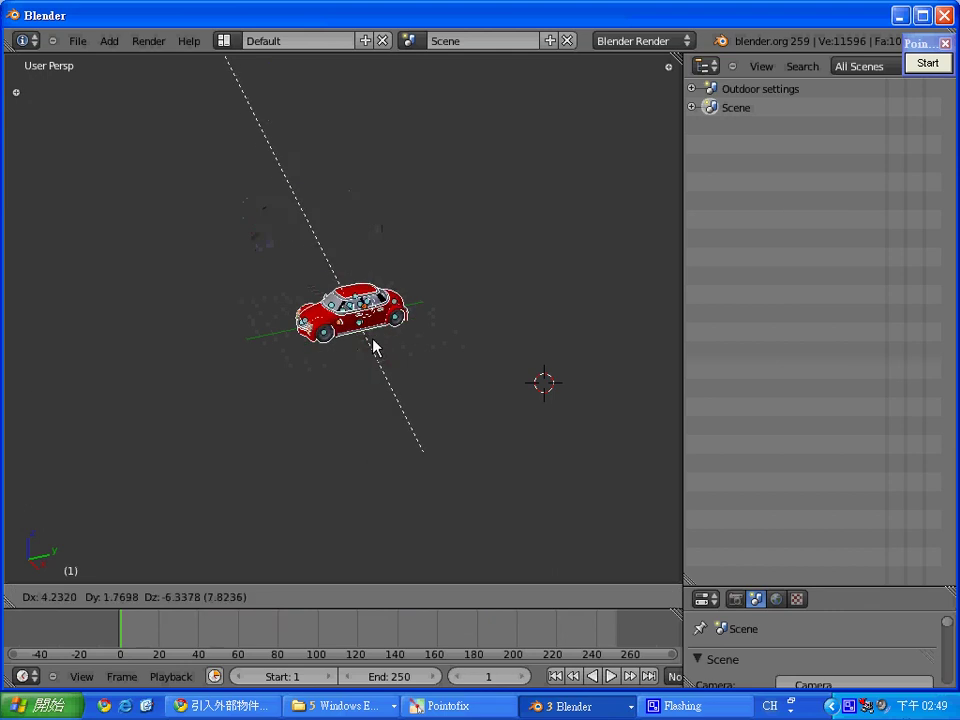
click(375, 347)
key(s)
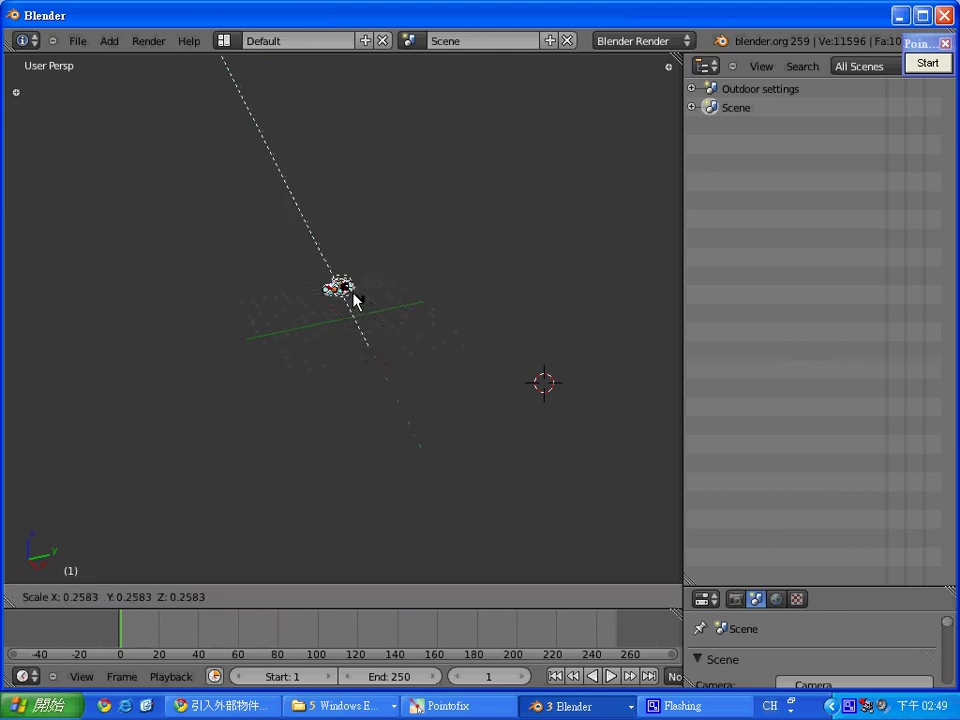
click(357, 299)
key(g)
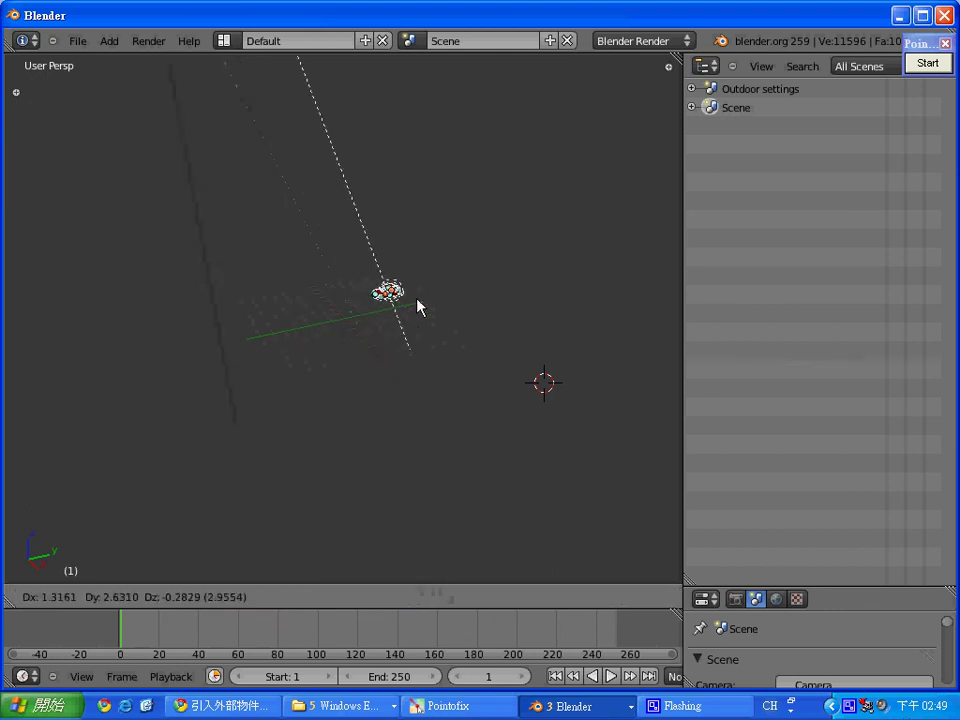
click(414, 314)
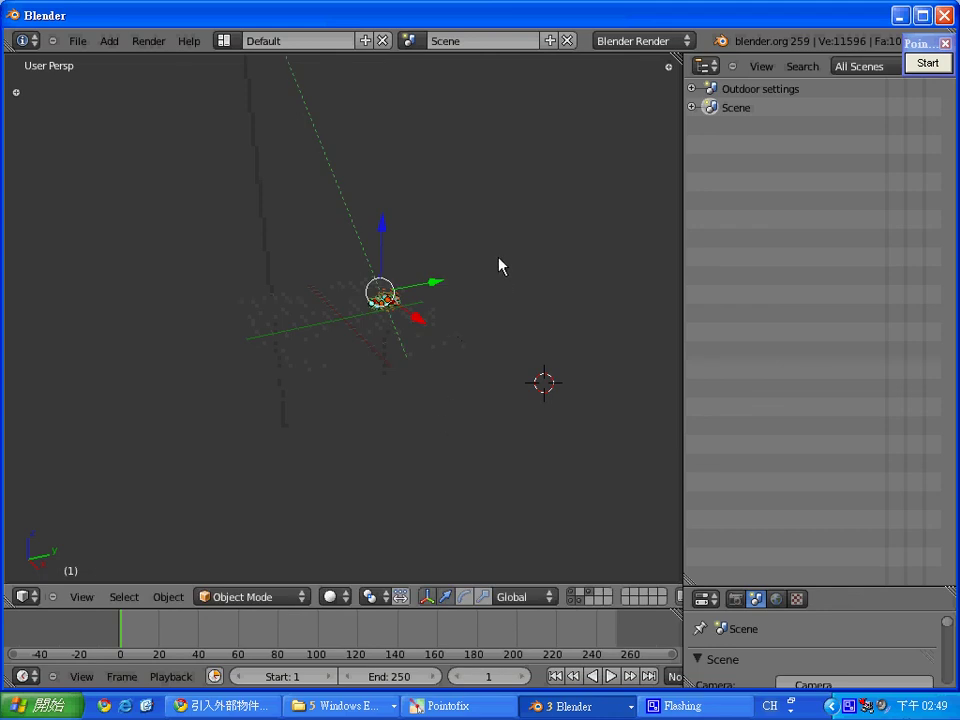
click(536, 274)
click(691, 107)
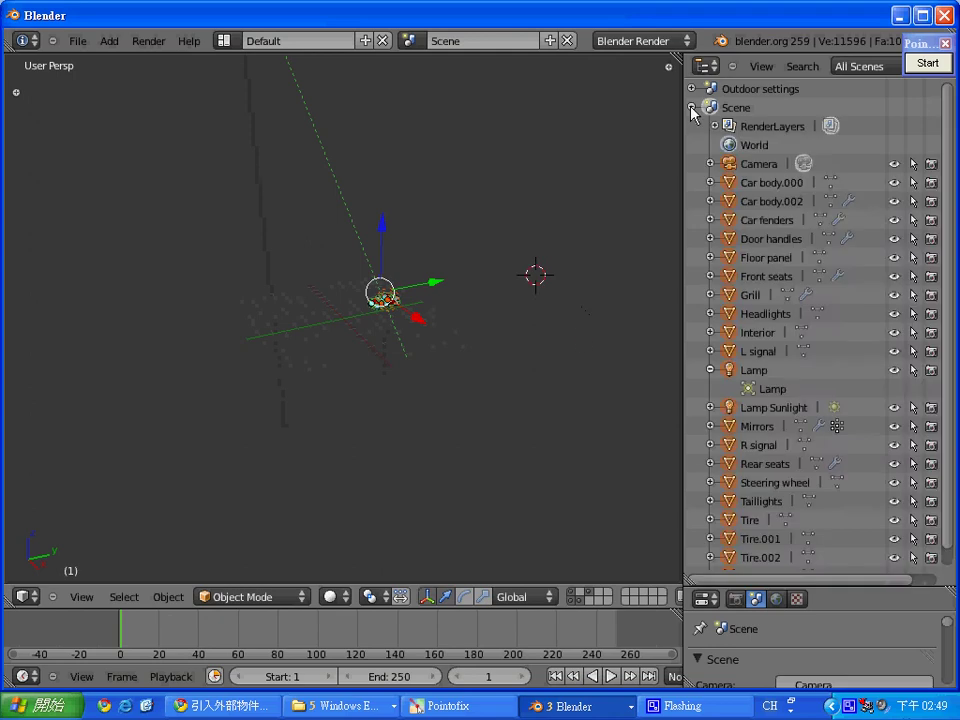
Collapse Scene in the outliner, glance at File > Append, and open the LanStar 6.0 classroom window
click(691, 107)
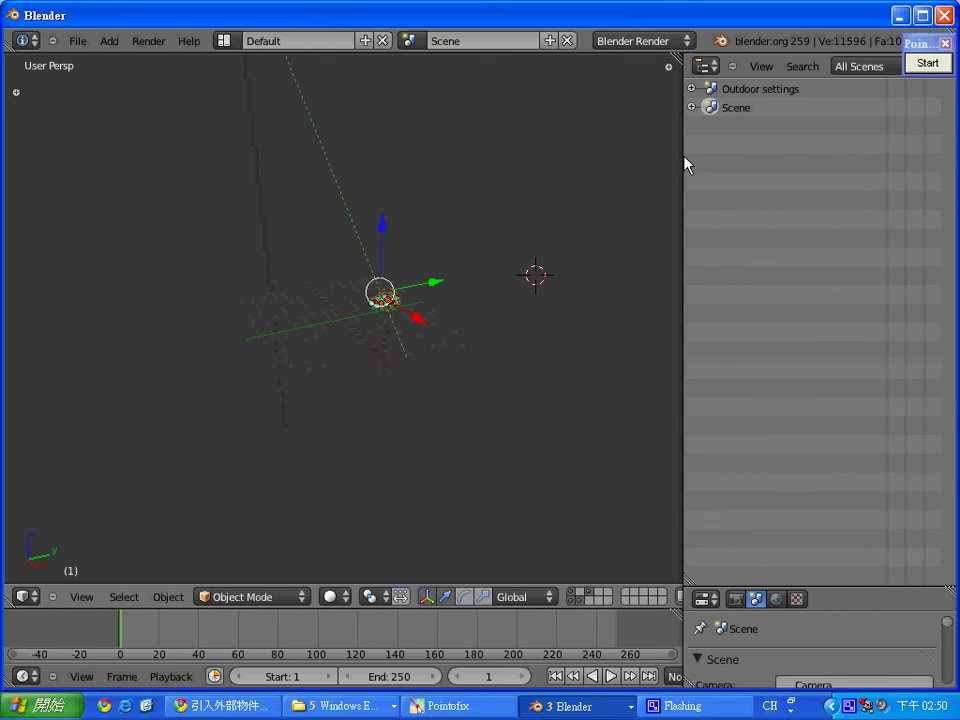
click(72, 44)
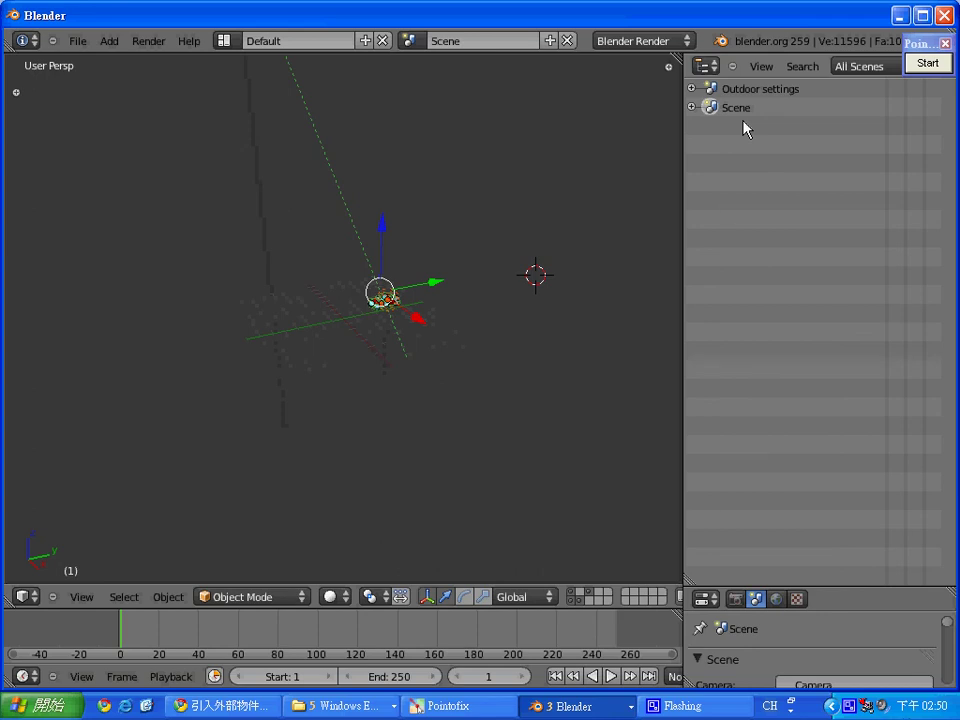
click(583, 291)
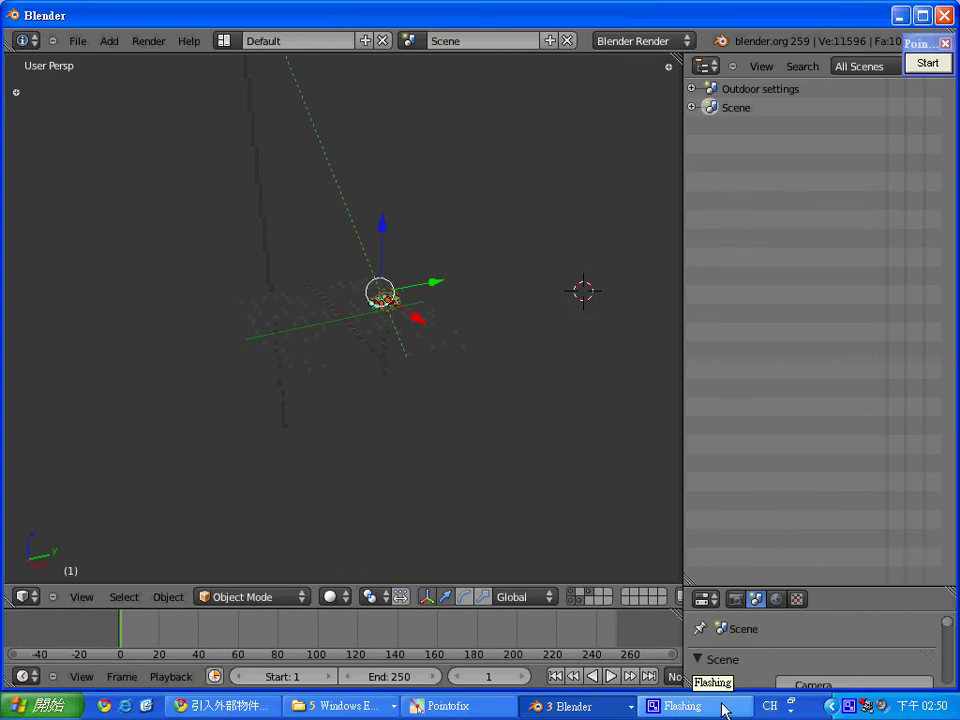
double_click(864, 706)
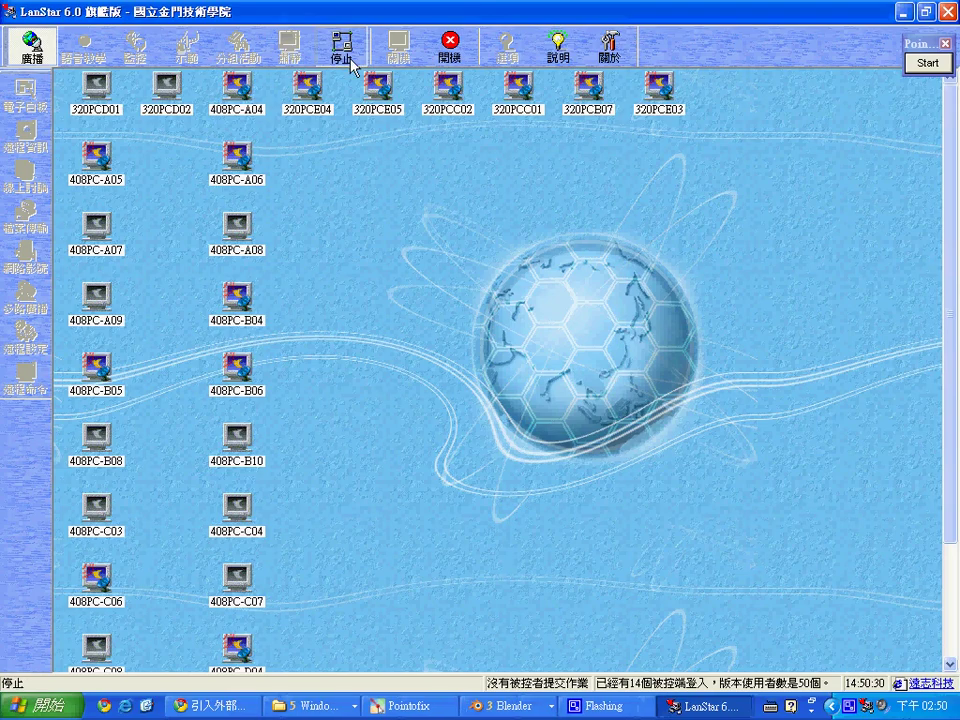